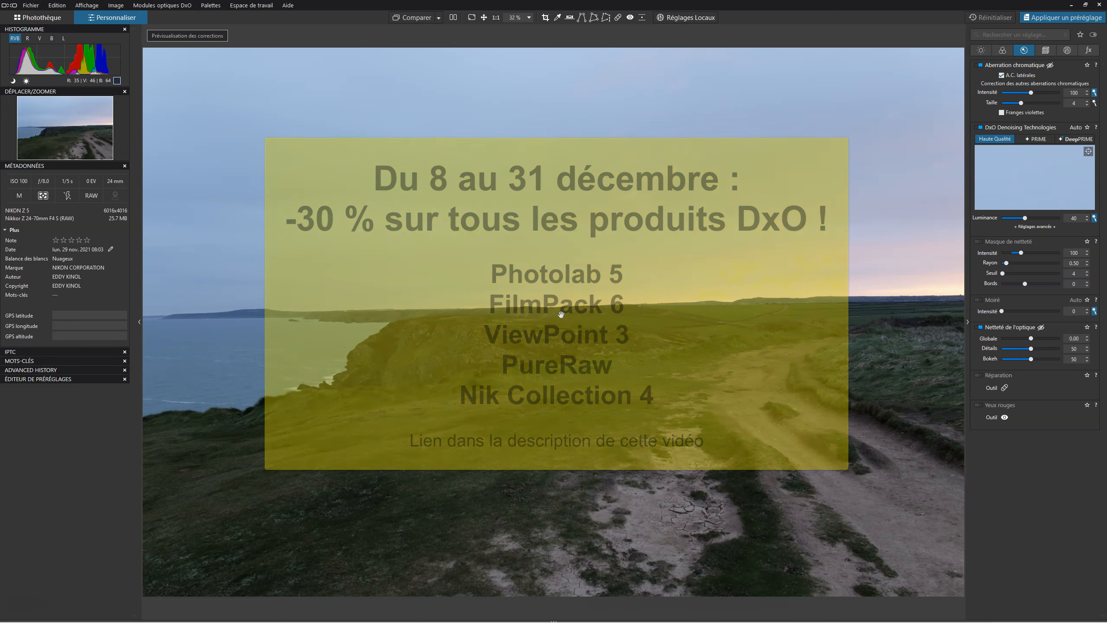
Set the color rendering to the generic profile "Couleur neutre, tonalité neutre".
left_click(628, 357)
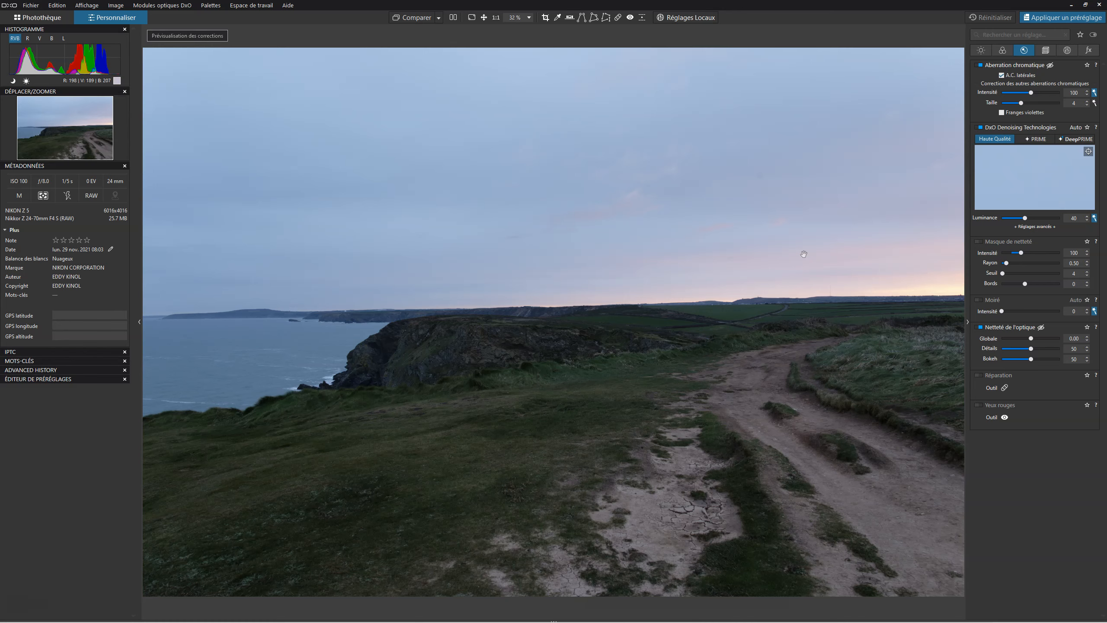
left_click(1000, 50)
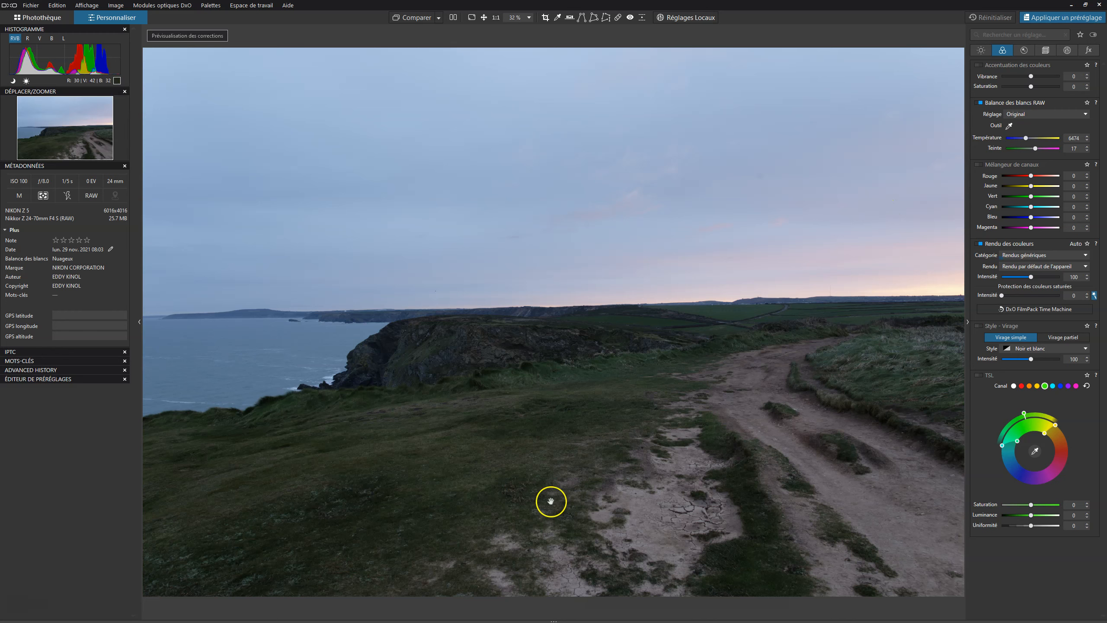
left_click(1039, 266)
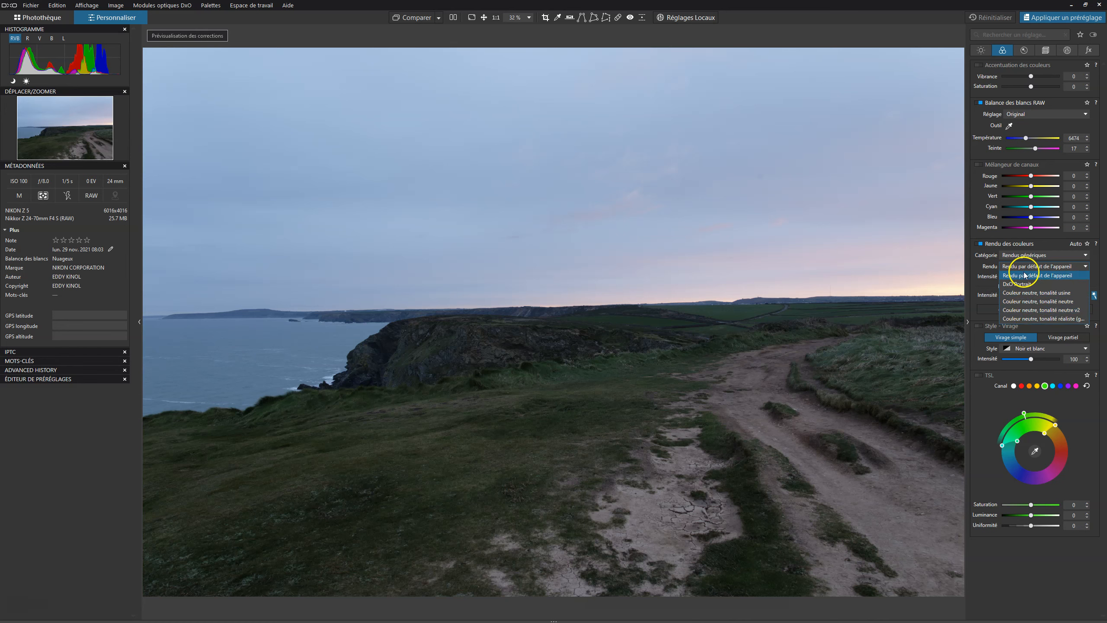
left_click(1029, 301)
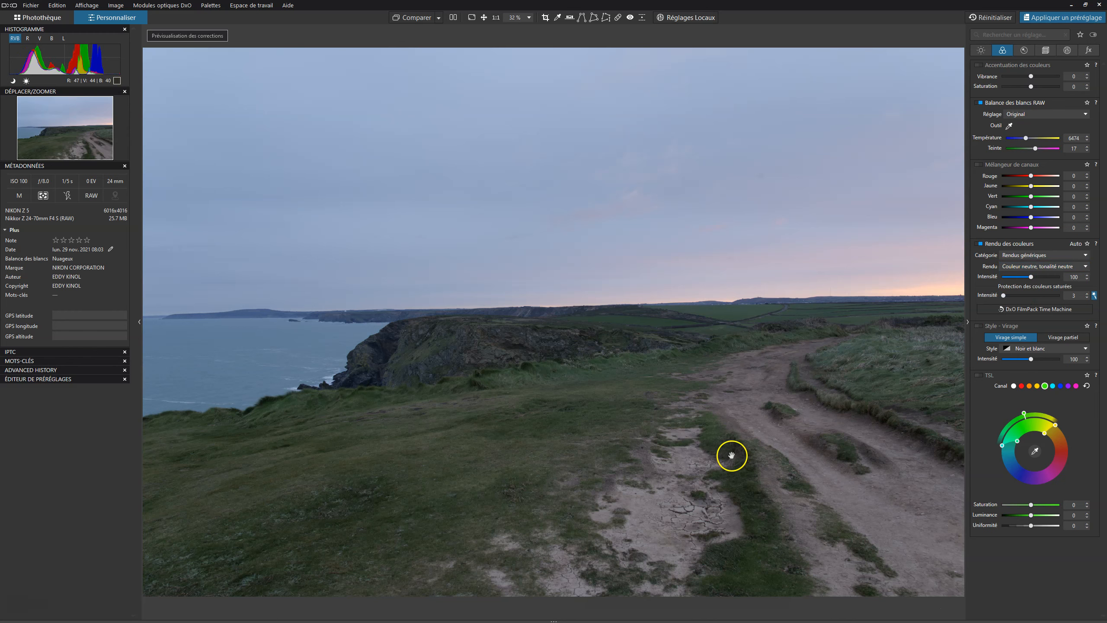
Toggle the Rendu des couleurs correction on and off to compare its effect on the photo.
left_click(979, 244)
left_click(978, 244)
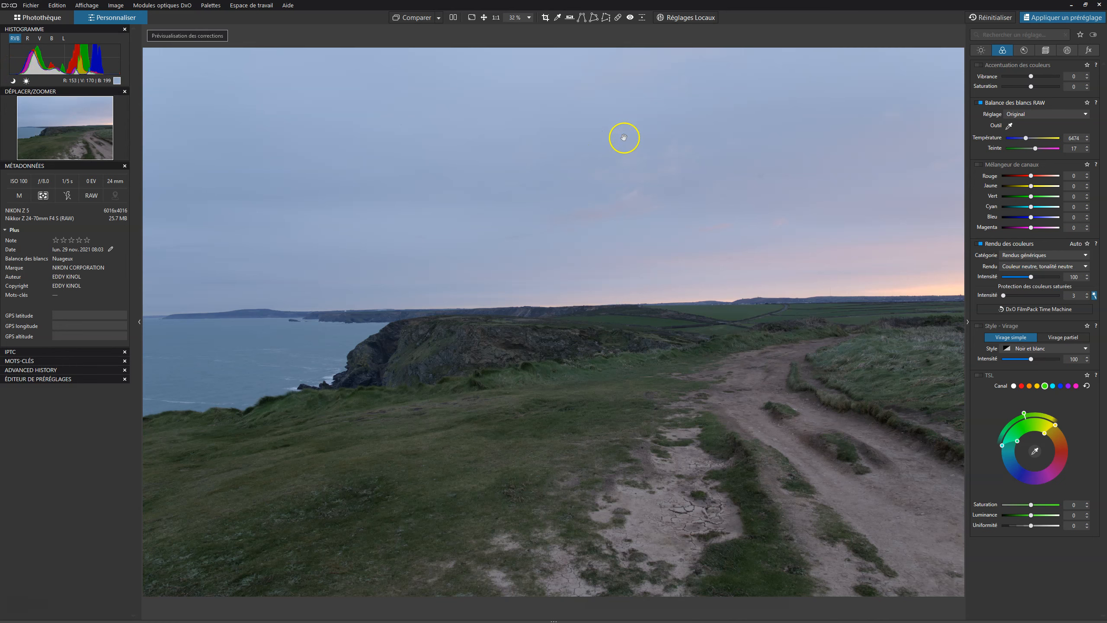
left_click(979, 243)
left_click(979, 243)
left_click(978, 243)
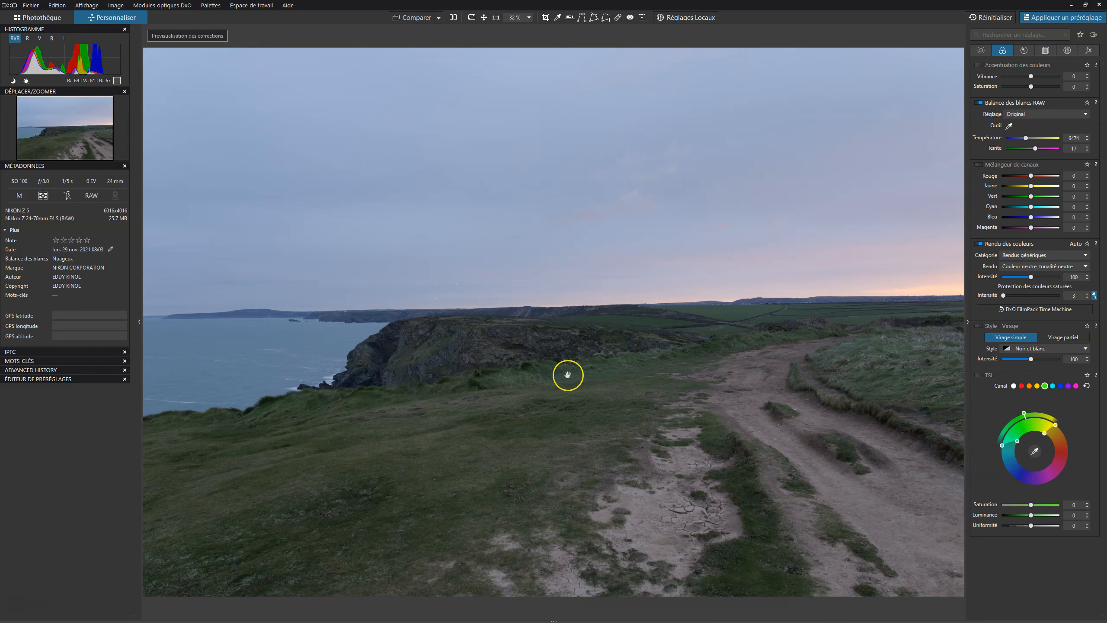
left_click(980, 243)
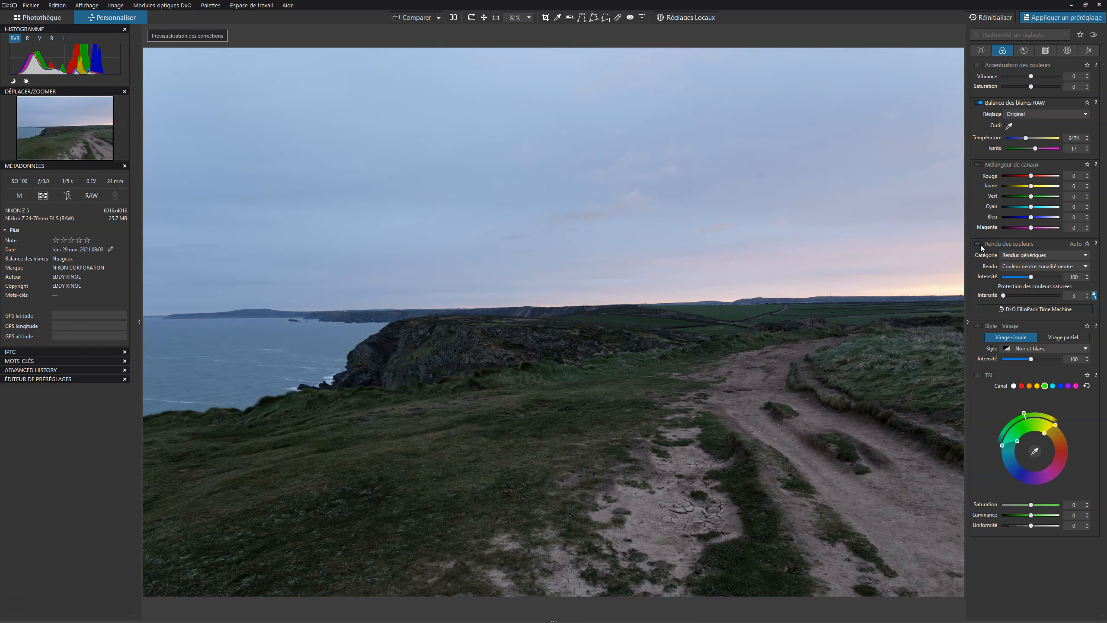
left_click(980, 244)
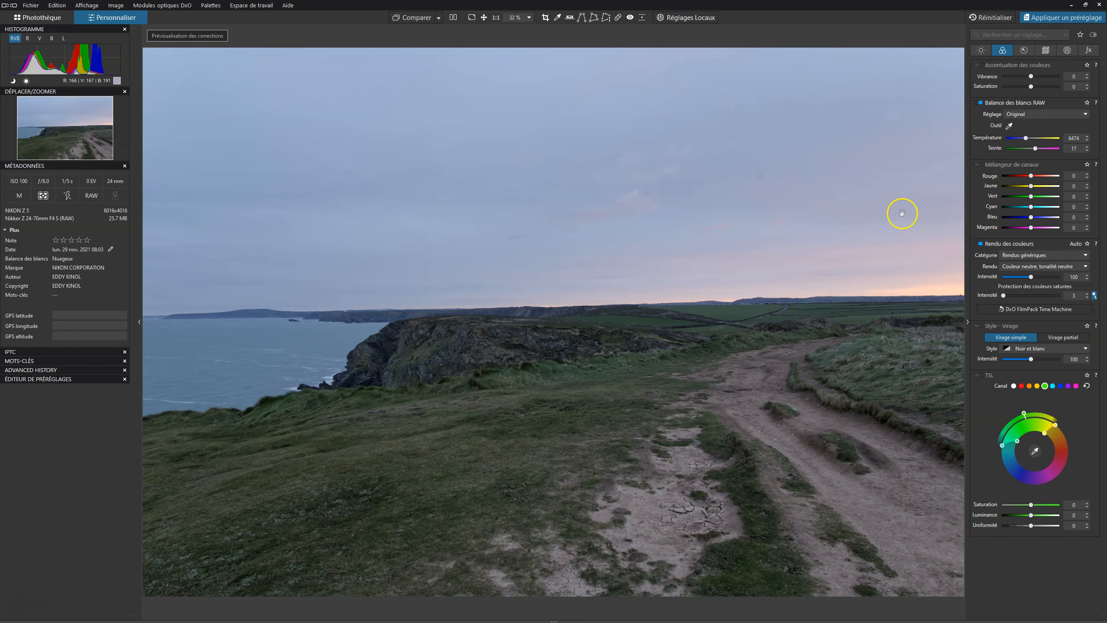
left_click(1051, 267)
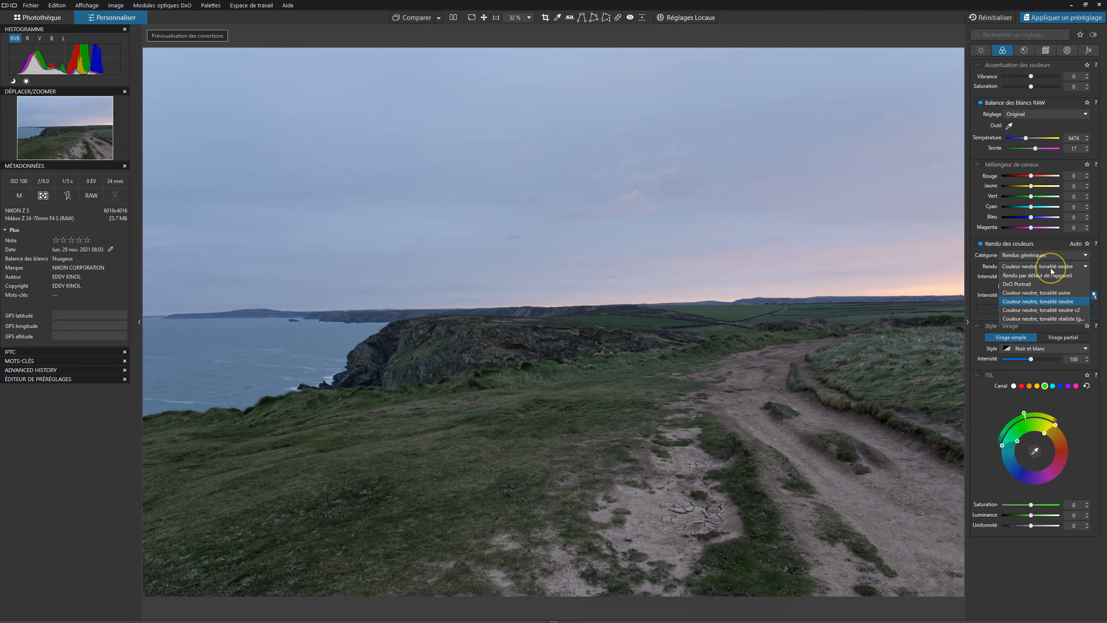
left_click(1025, 255)
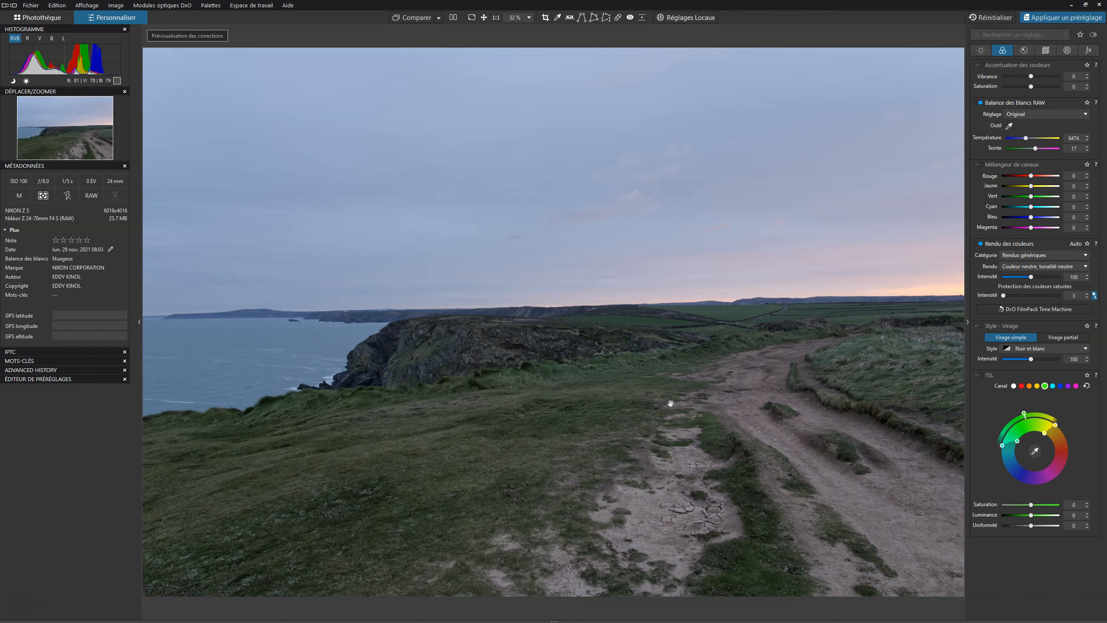
Set the RAW white balance by sampling a neutral grey spot on the cliff with the white balance picker.
left_click(986, 49)
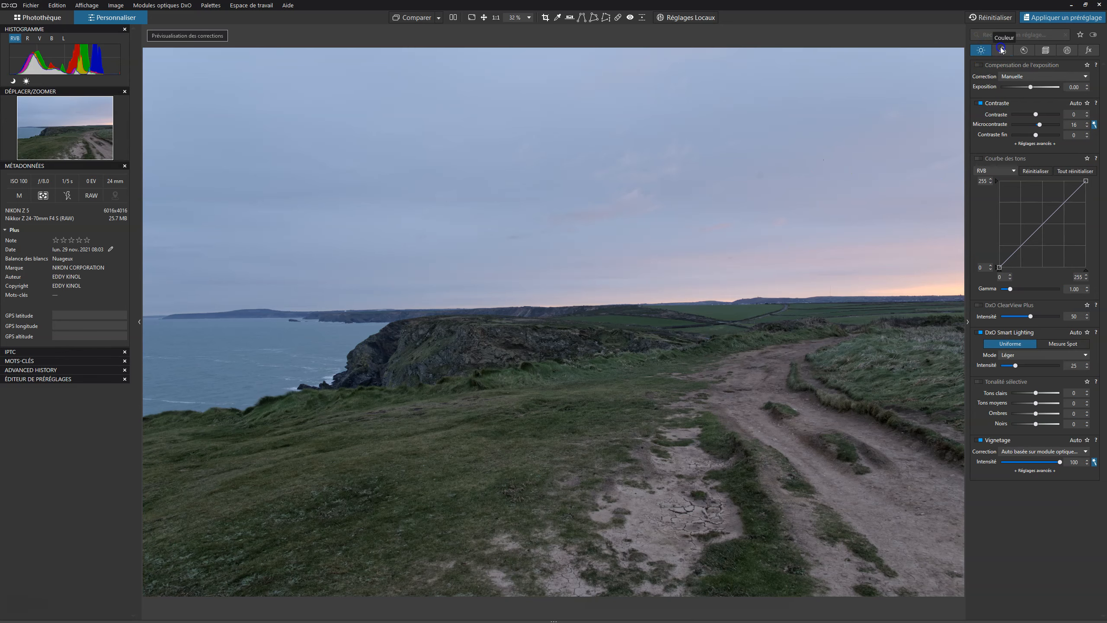
left_click(1002, 50)
left_click(1008, 125)
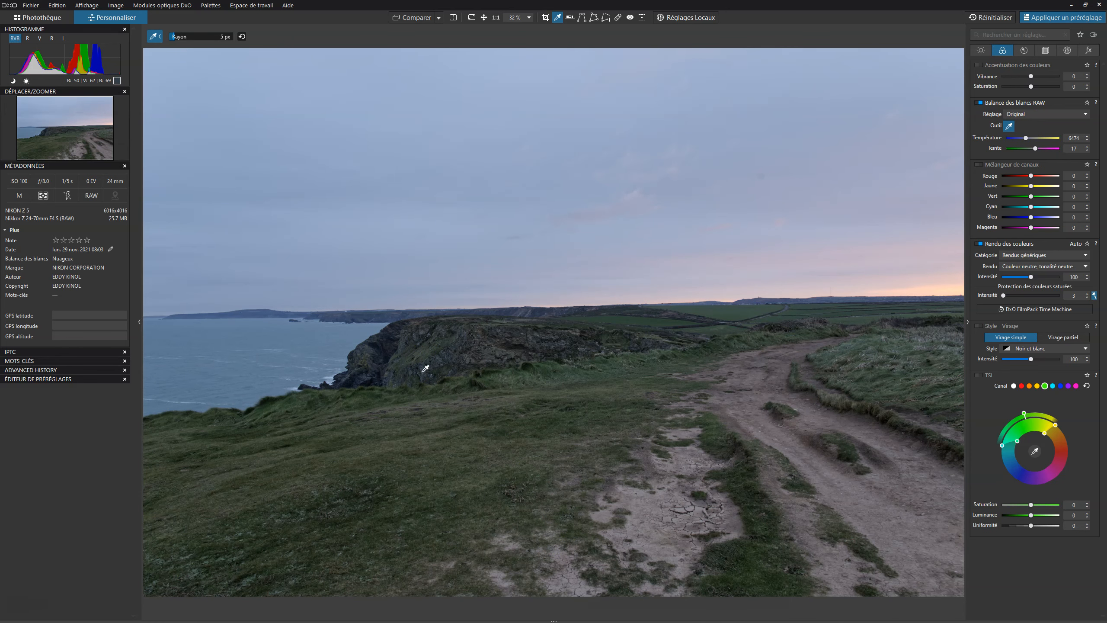
left_click(426, 369)
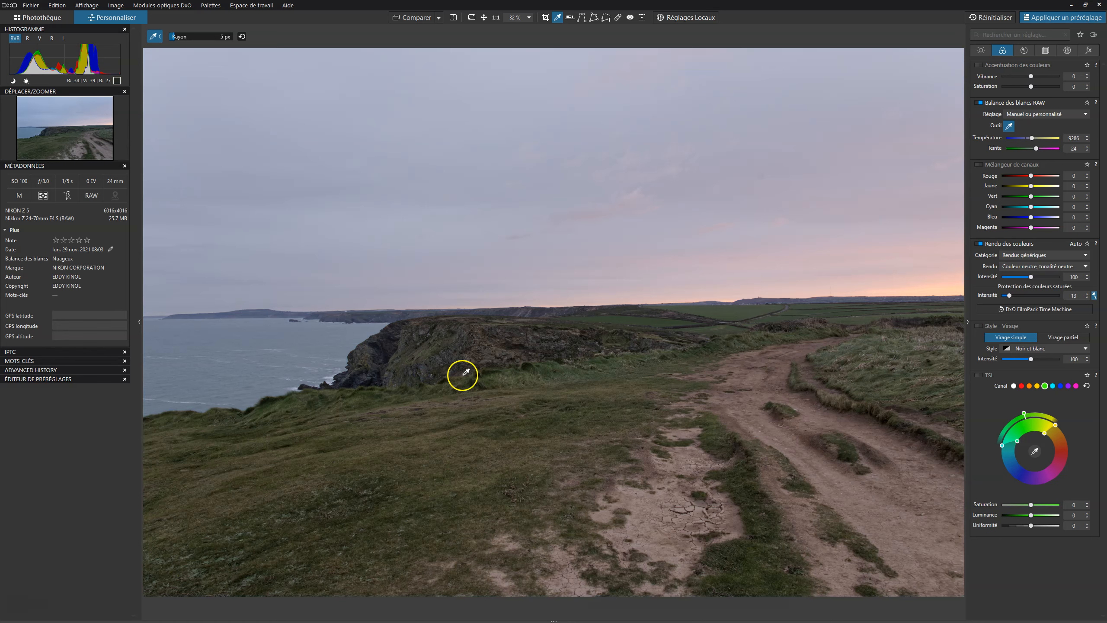
Enable DxO ClearView Plus haze removal.
left_click(978, 51)
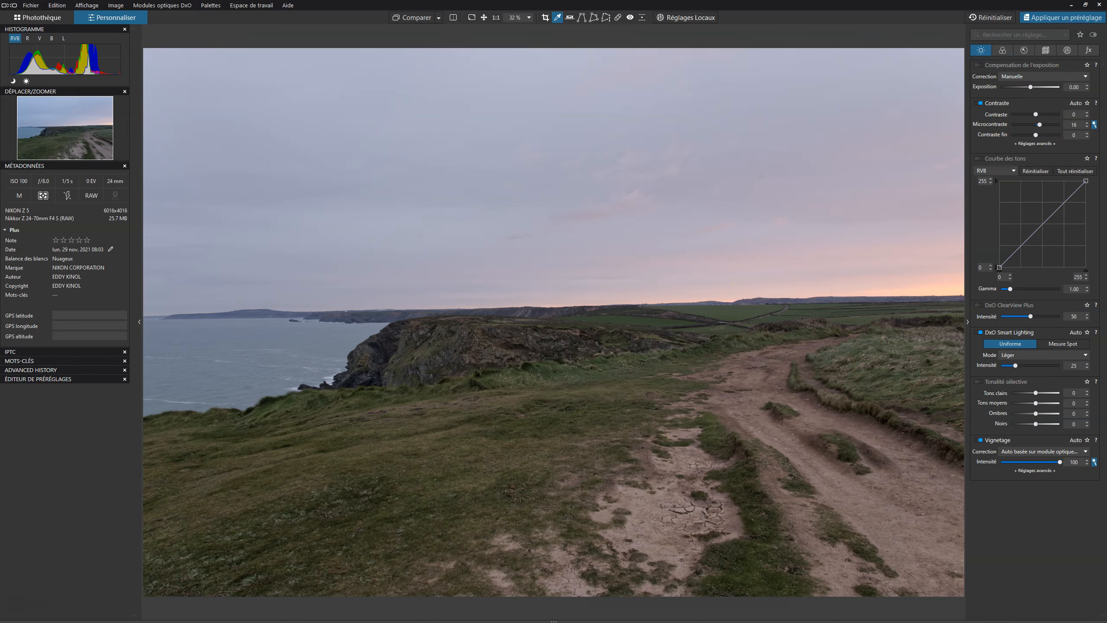
left_click(557, 17)
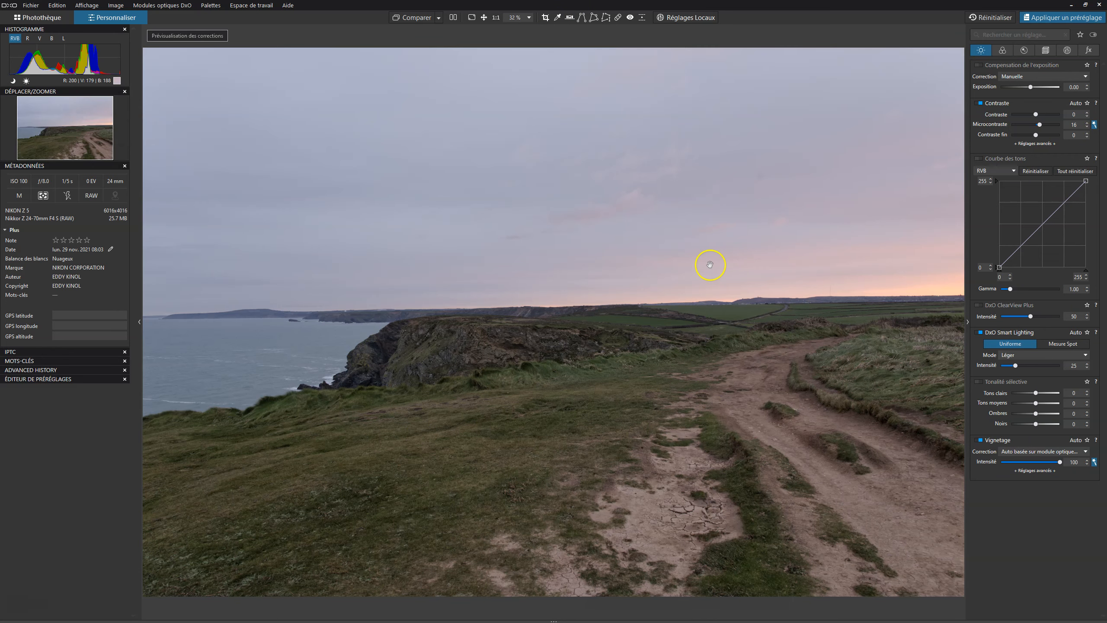
left_click(980, 304)
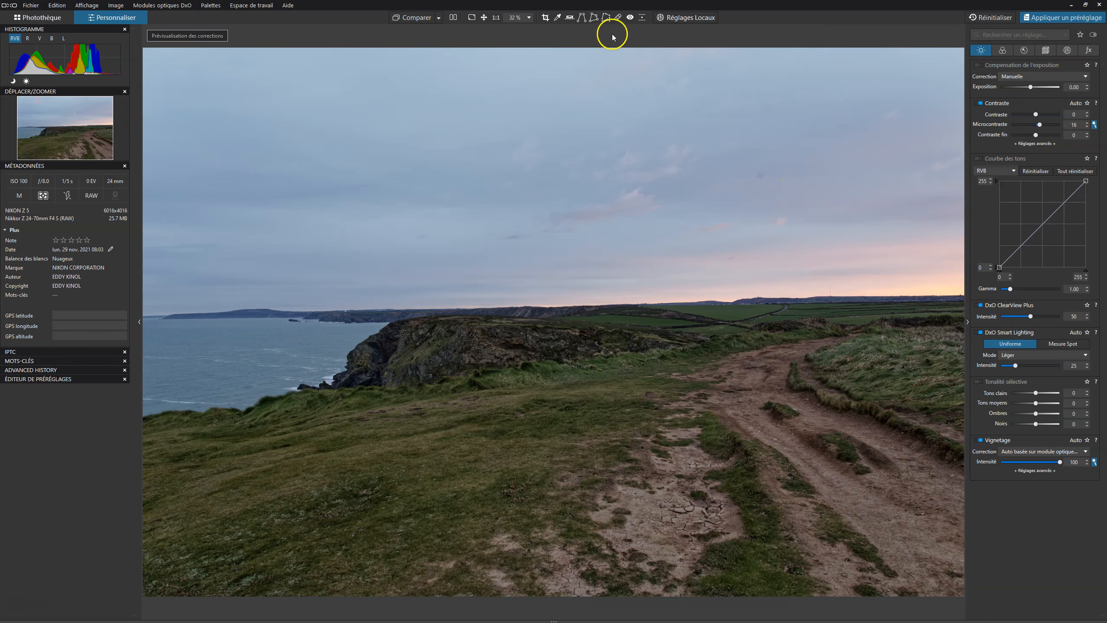
Toggle ClearView Plus on and off repeatedly to compare the image with and without it.
left_click(617, 18)
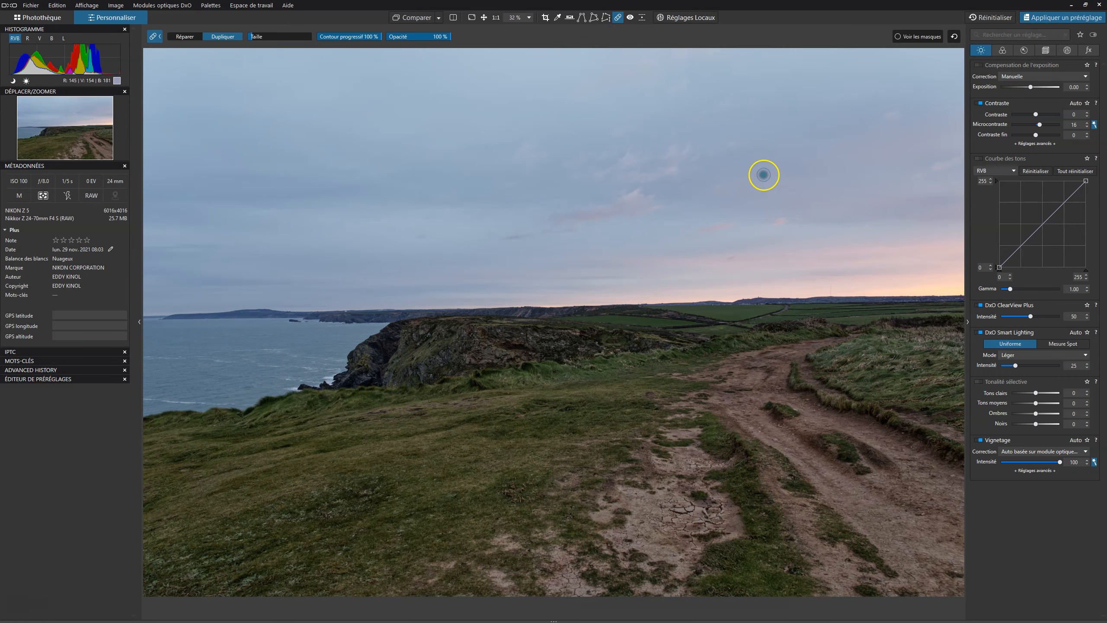
left_click(618, 17)
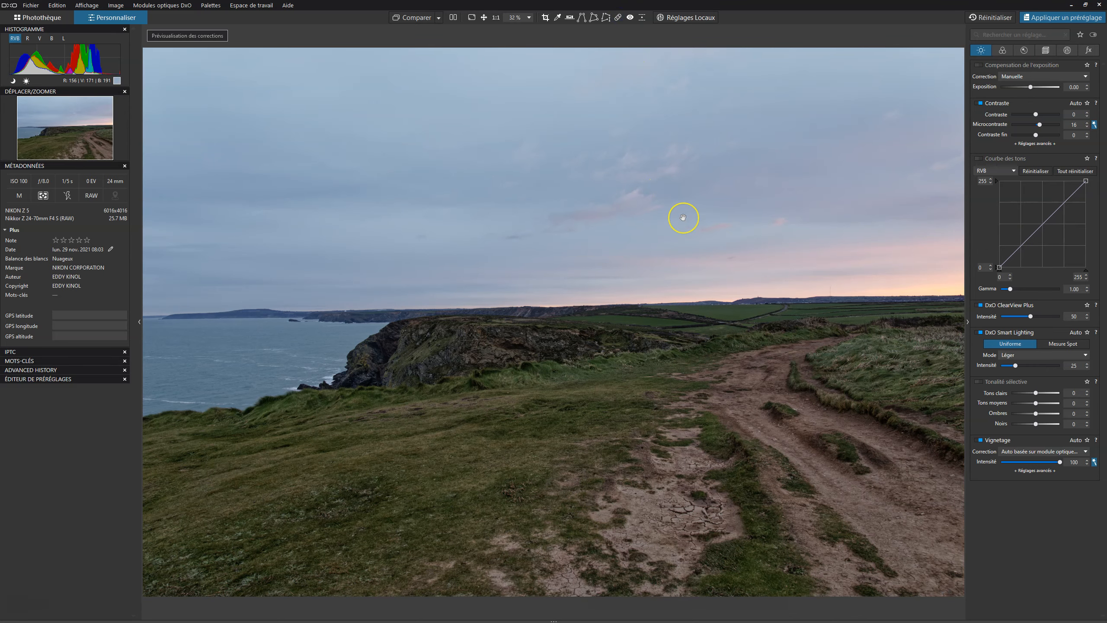
scroll(683, 217, "down", 1)
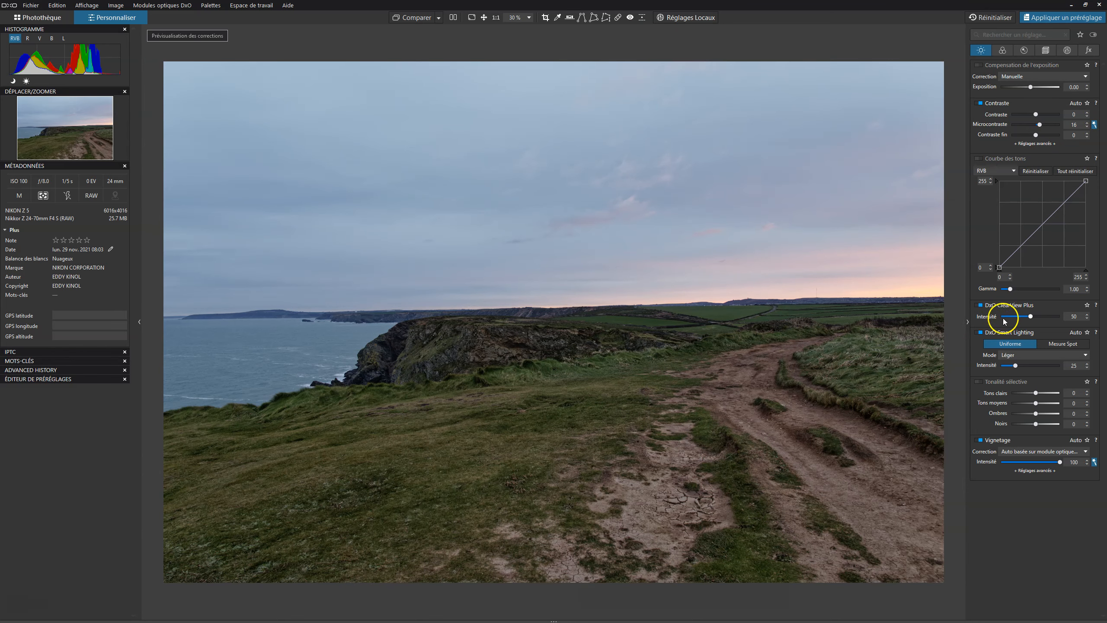
left_click(978, 305)
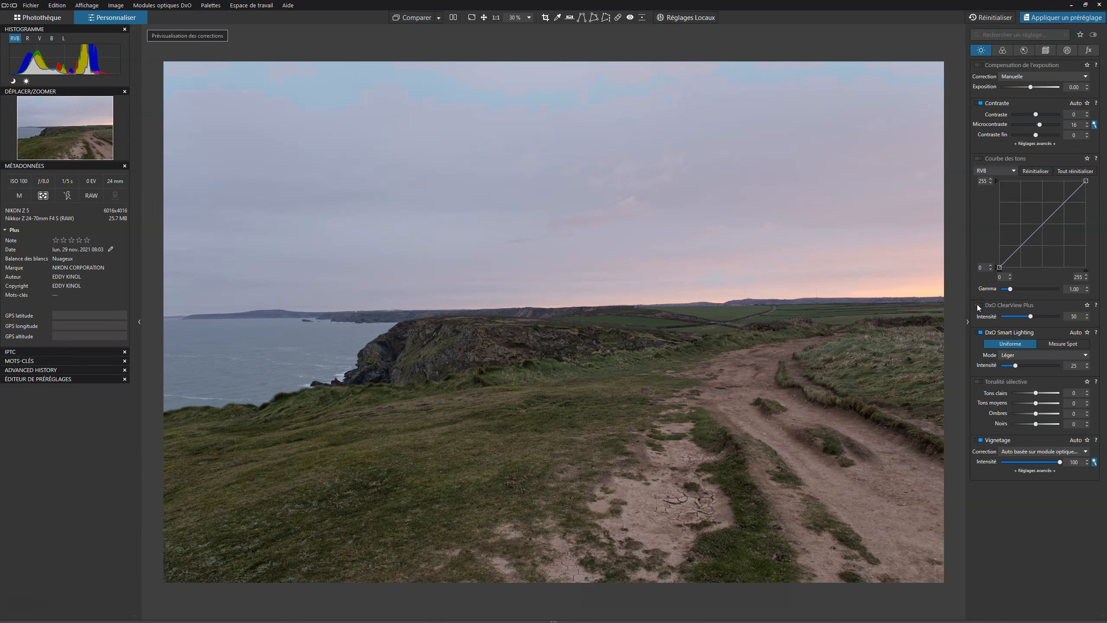
left_click(978, 305)
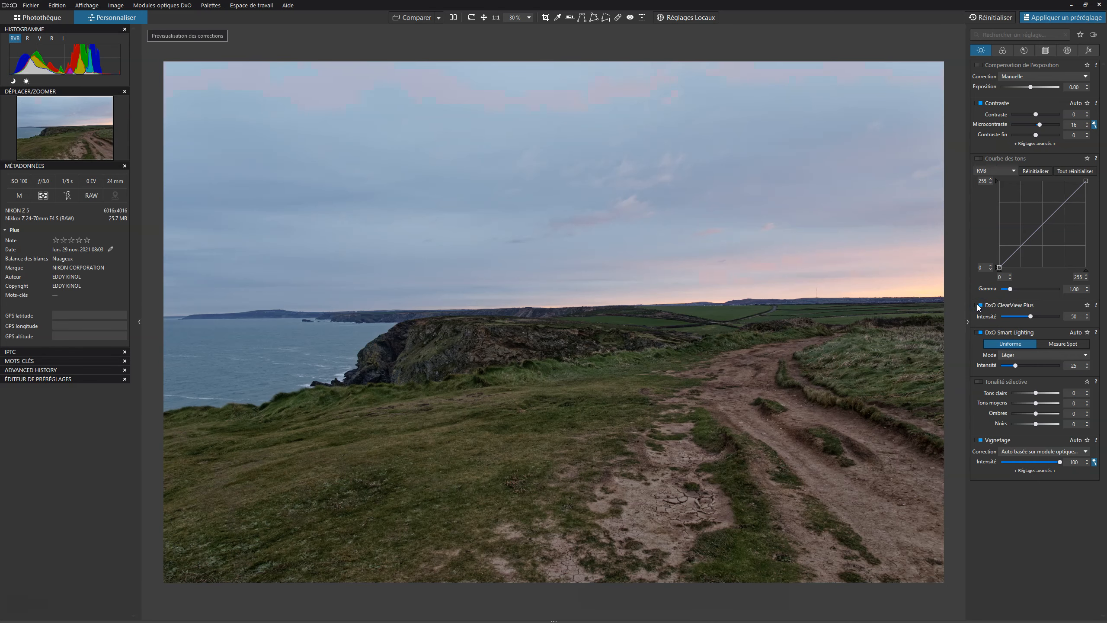
left_click(978, 305)
left_click(978, 305)
left_click(977, 304)
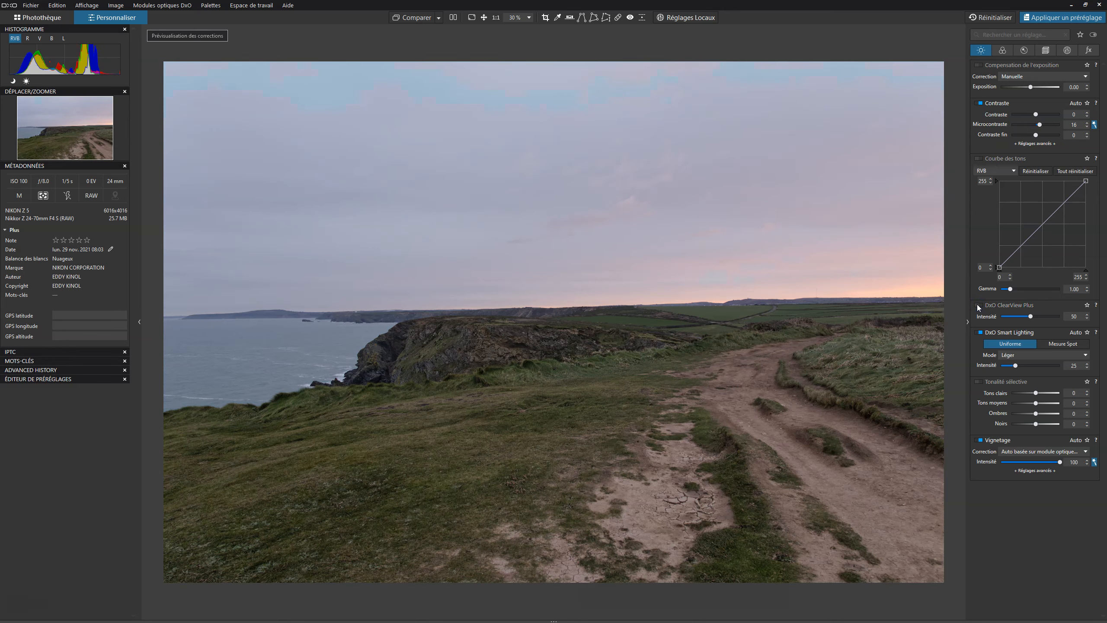
left_click(977, 305)
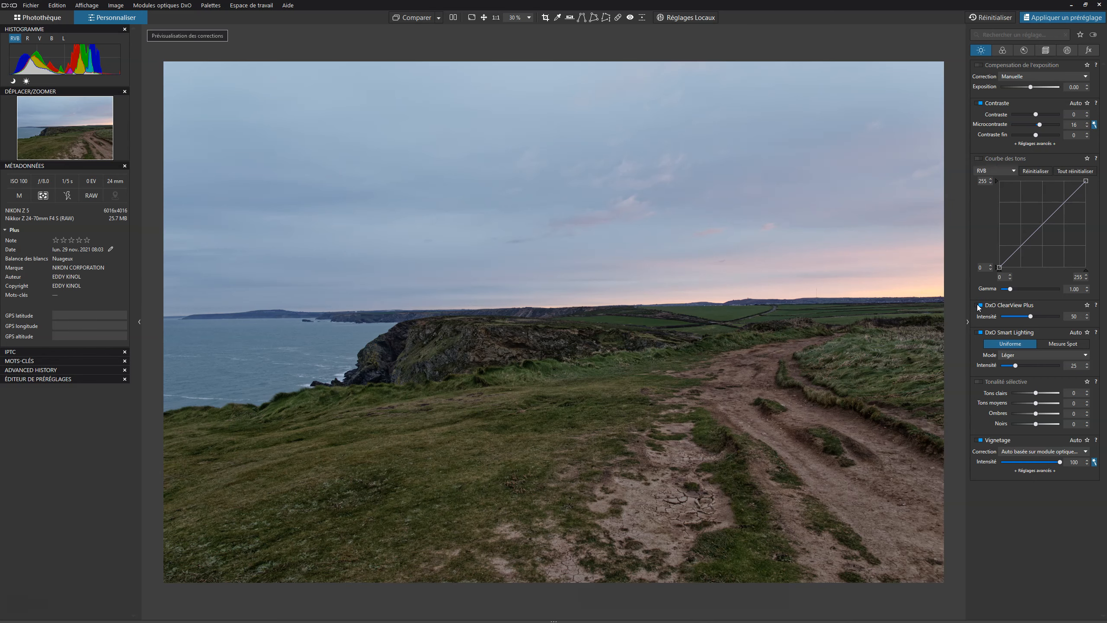
left_click(977, 304)
left_click(977, 304)
left_click(977, 304)
left_click(977, 304)
Lower the ClearView Plus intensity to 11 and compare it on and off.
left_click_drag(1030, 317, 991, 315)
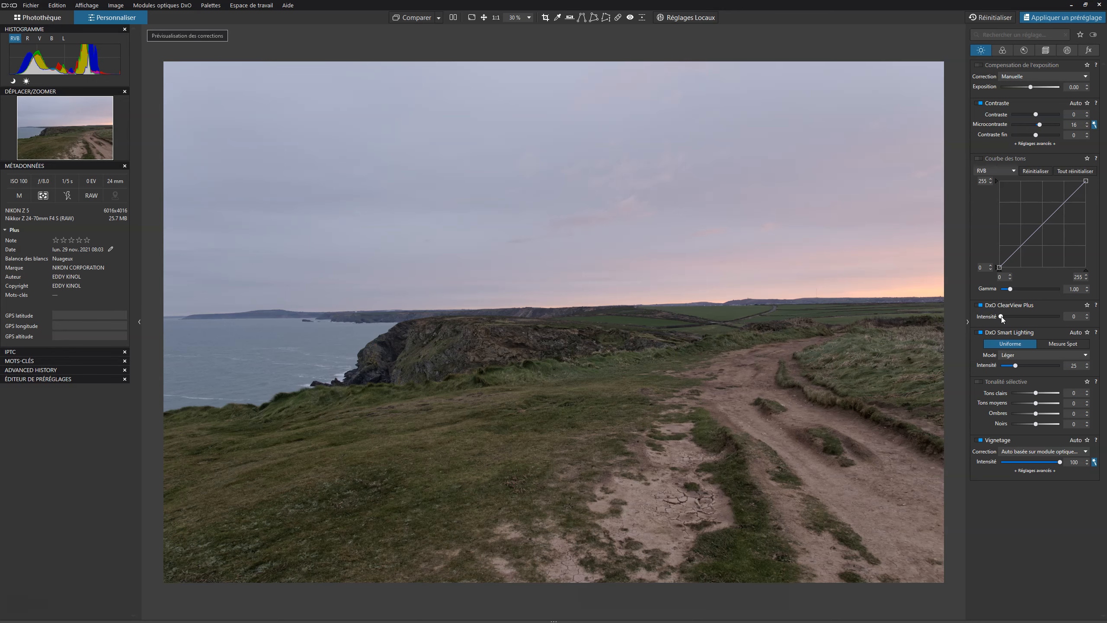
left_click_drag(1001, 318, 1003, 319)
left_click(980, 305)
left_click(980, 304)
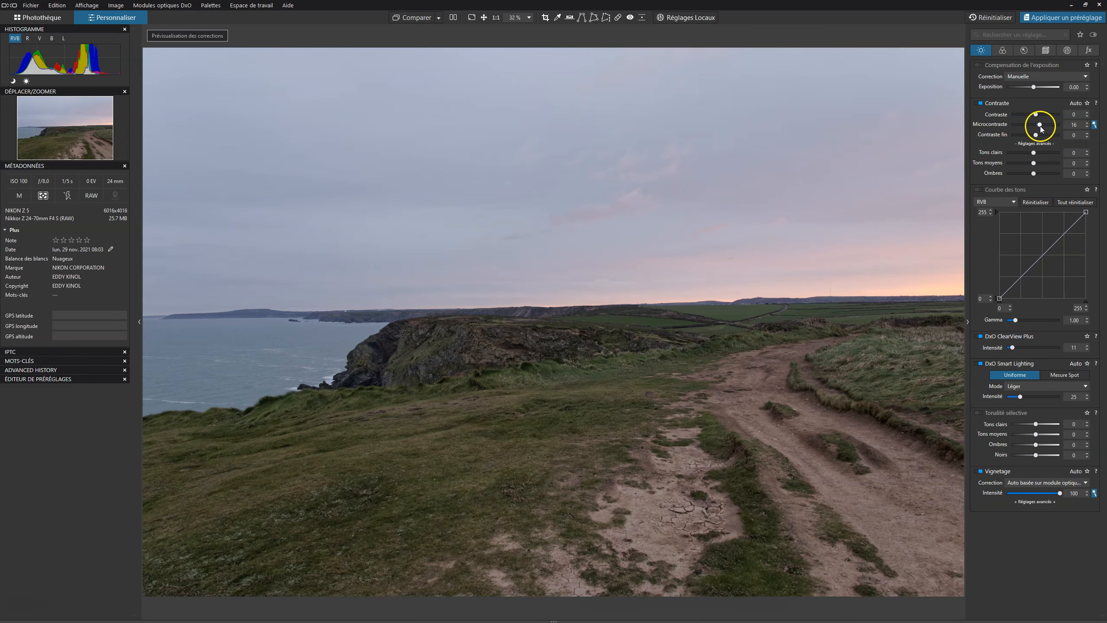
Raise microcontrast to 27 and toggle the Contraste correction to compare.
left_click_drag(1039, 124, 1043, 125)
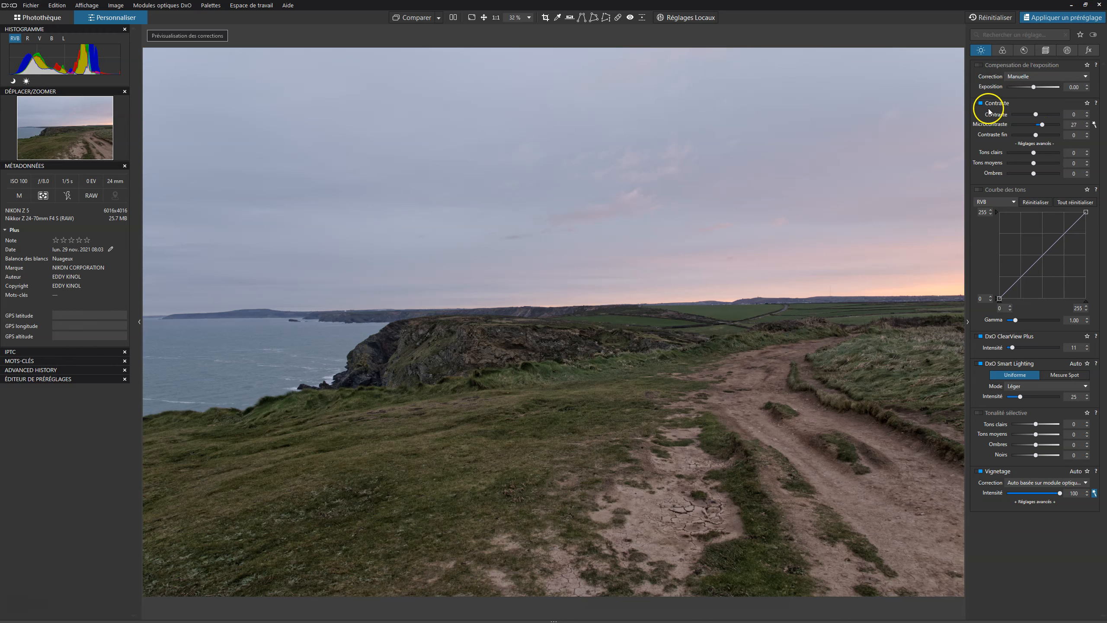
left_click(979, 103)
left_click(981, 104)
Set the advanced contrast highlights to 15, midtones to 11 and shadows to -2.
left_click_drag(1033, 153, 1022, 175)
left_click(1025, 173)
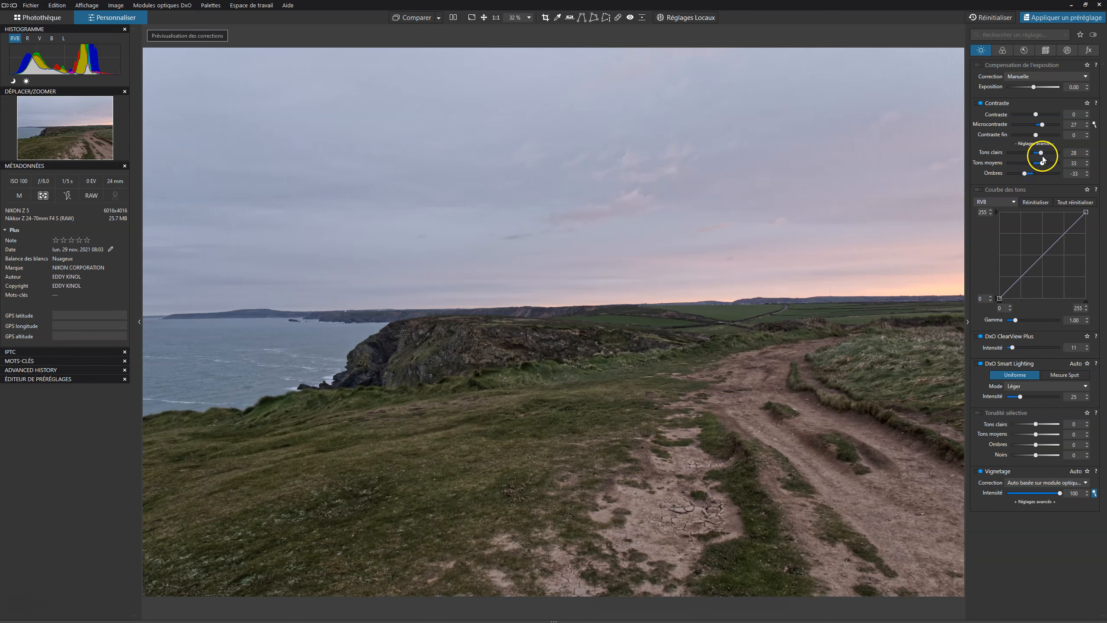
mouse_move(1026, 174)
left_mouse_down()
mouse_move(1052, 176)
mouse_move(1023, 178)
mouse_move(1043, 176)
mouse_move(1032, 176)
left_mouse_up()
mouse_move(1043, 152)
left_mouse_down()
mouse_move(1031, 155)
mouse_move(1068, 156)
mouse_move(1038, 156)
left_mouse_up()
left_click_drag(1041, 161, 1037, 163)
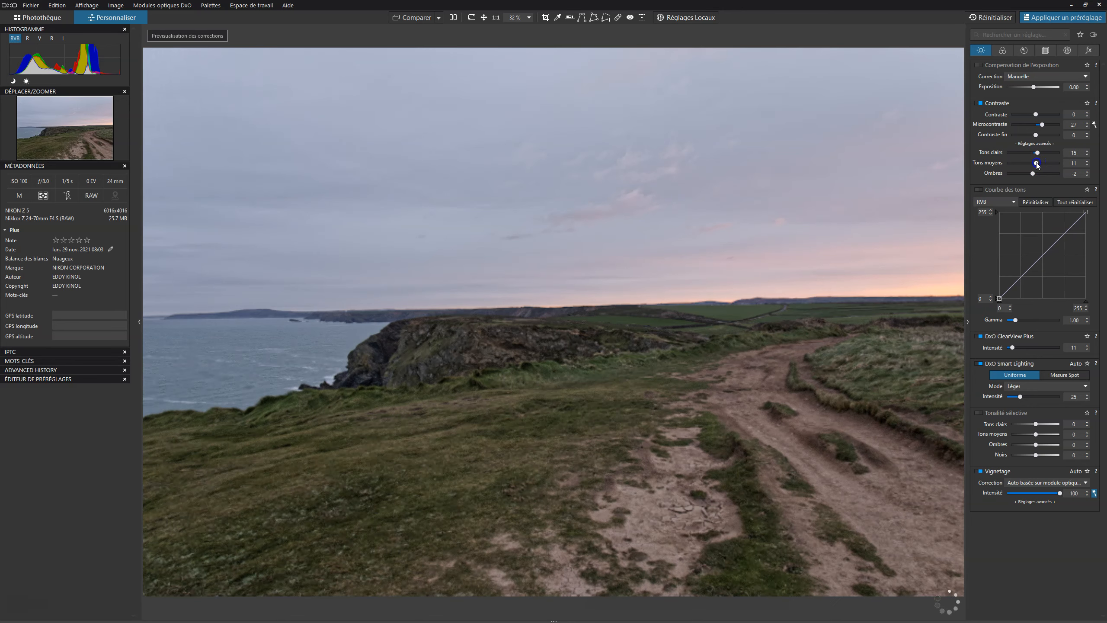
Enable Tonalité sélective and set its highlights (Tons clairs) to -38.
left_click(980, 414)
left_click_drag(1018, 426, 1039, 426)
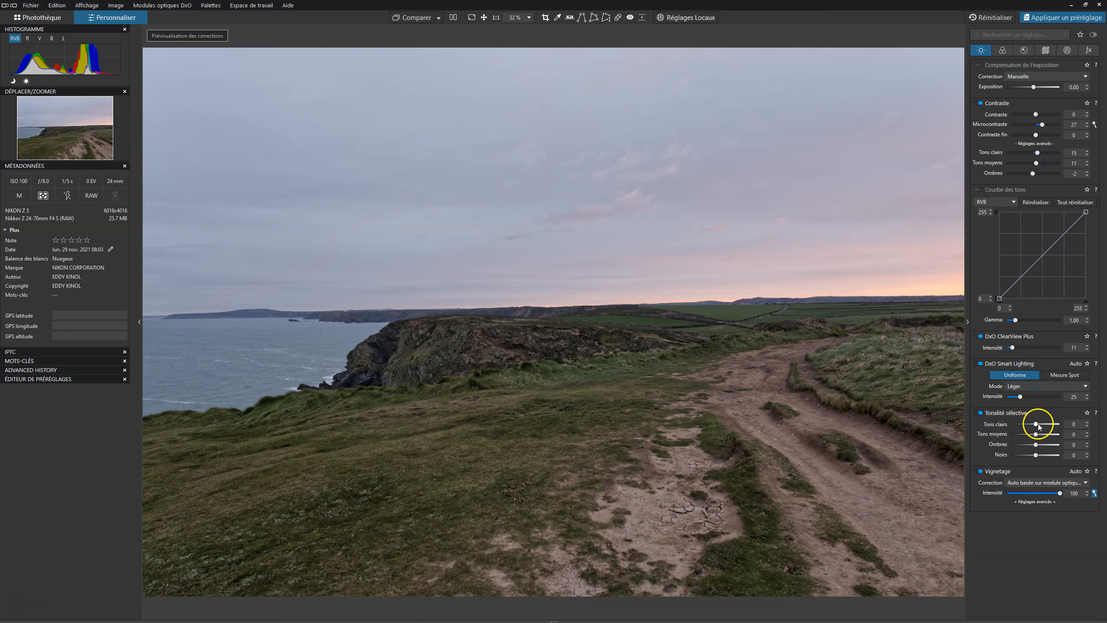
left_click(980, 414)
left_click_drag(1036, 425, 1027, 425)
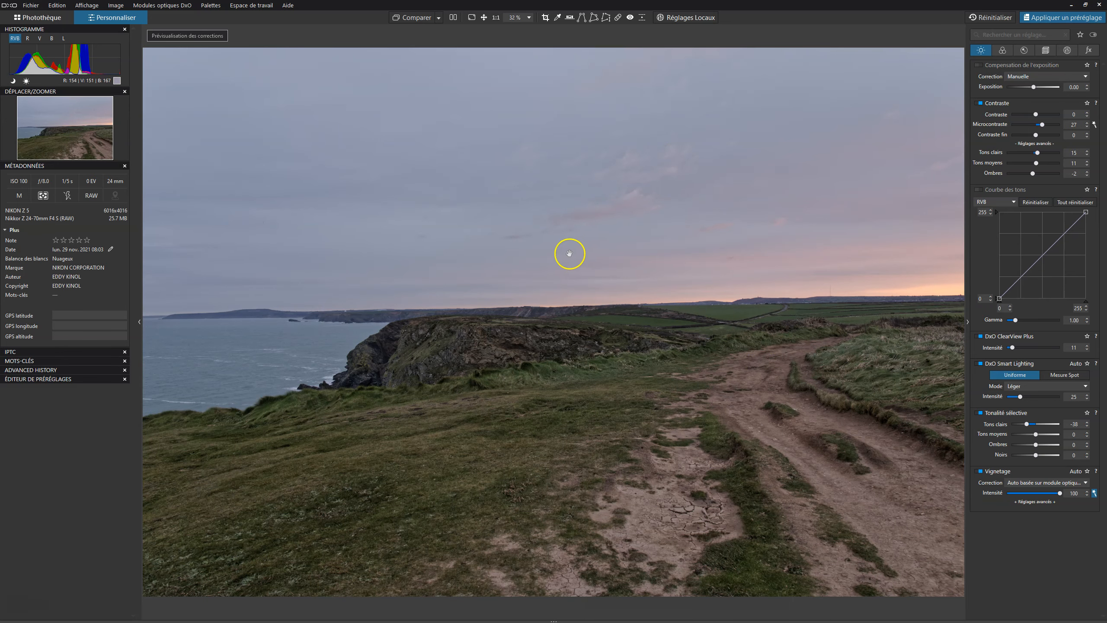
Set the selective tone midtones to -18 and shadows to 14.
left_click(613, 201)
left_click(520, 365)
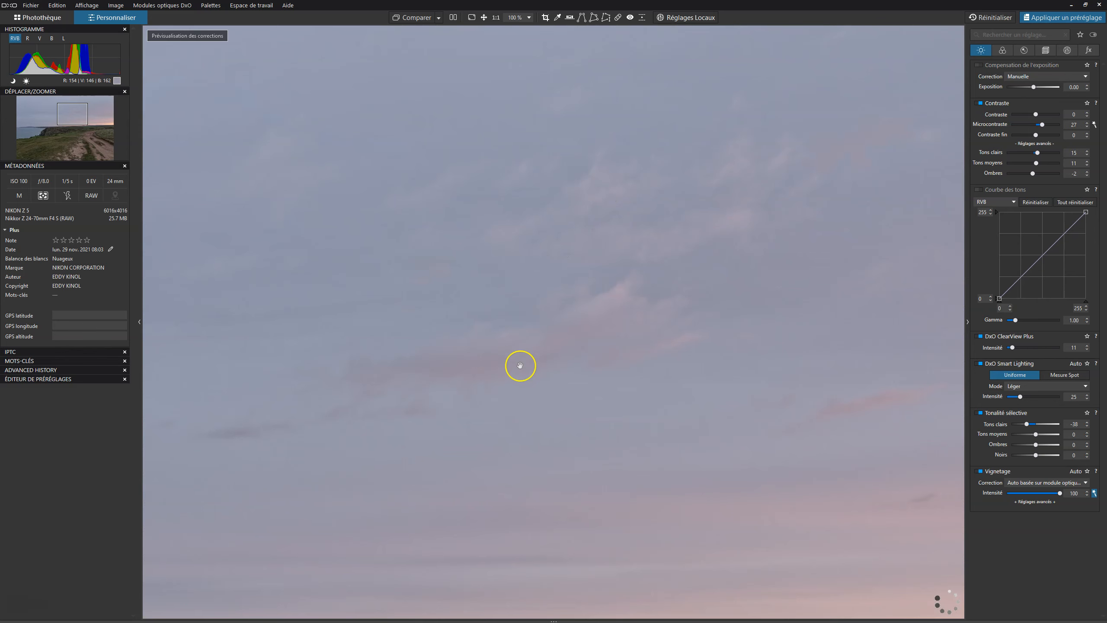
left_click(570, 330)
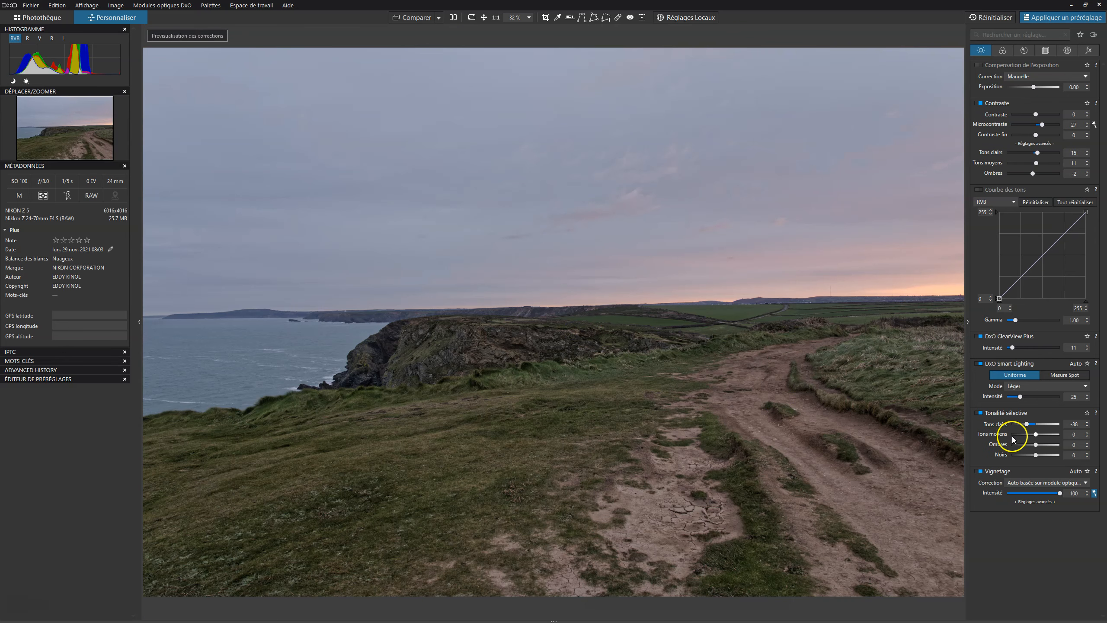
left_click_drag(1036, 445, 1041, 446)
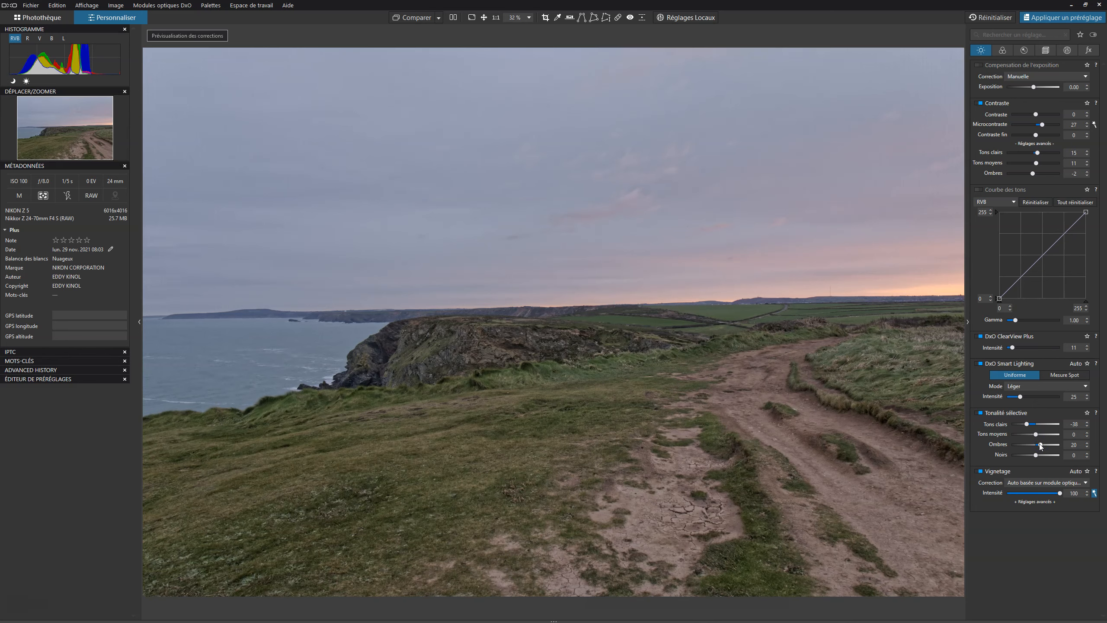
left_click_drag(1036, 434, 1030, 434)
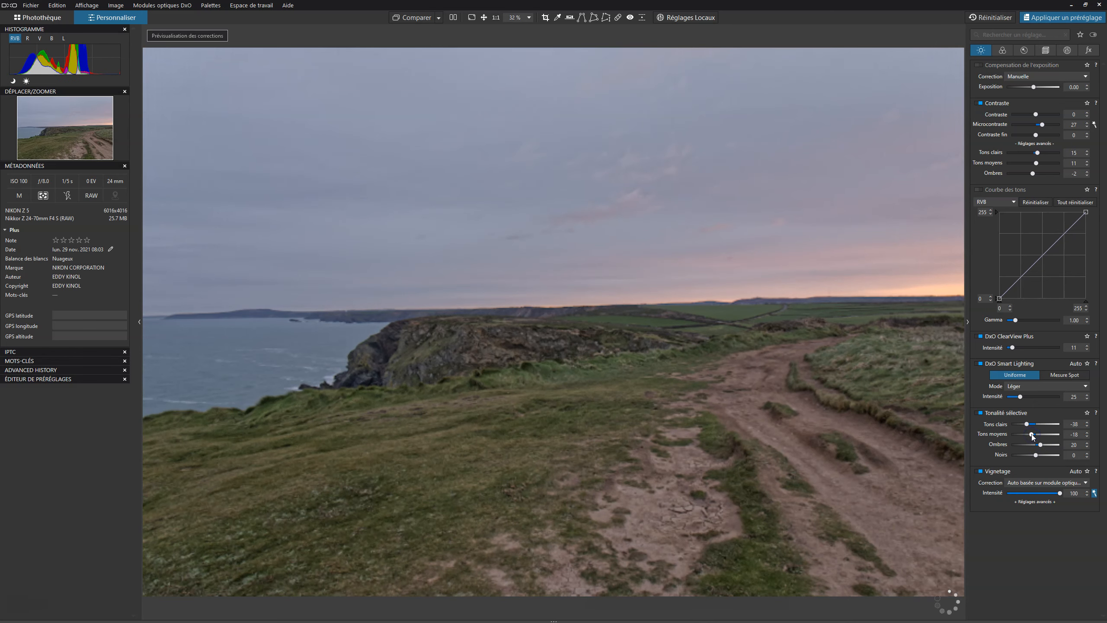
left_click(1036, 456)
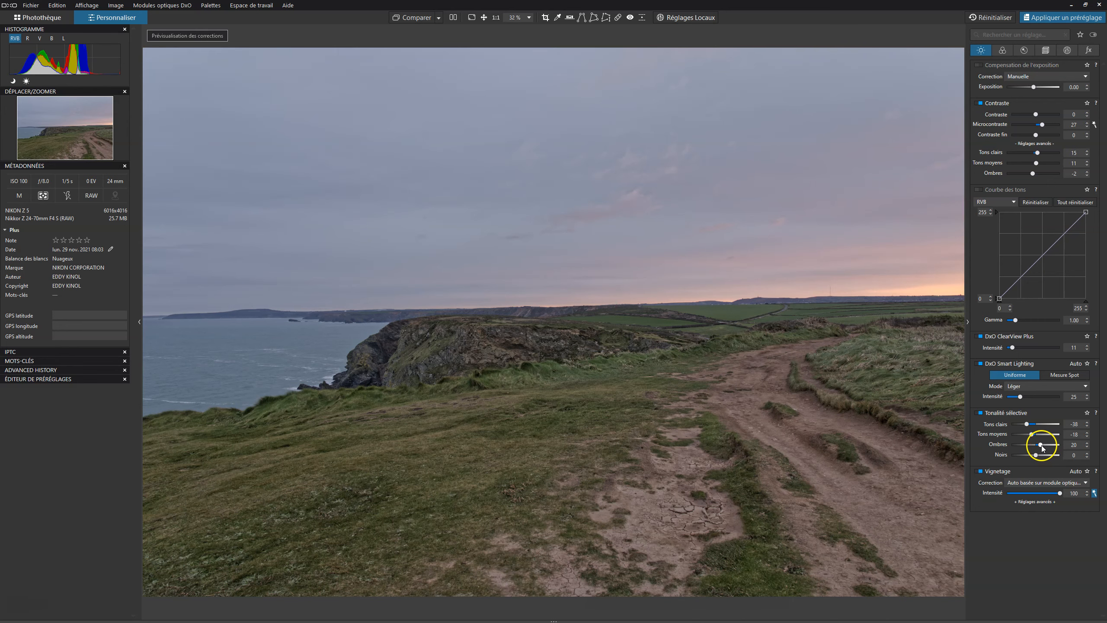
left_click_drag(1040, 445, 1039, 445)
Compare the edited image with the original.
left_click(413, 20)
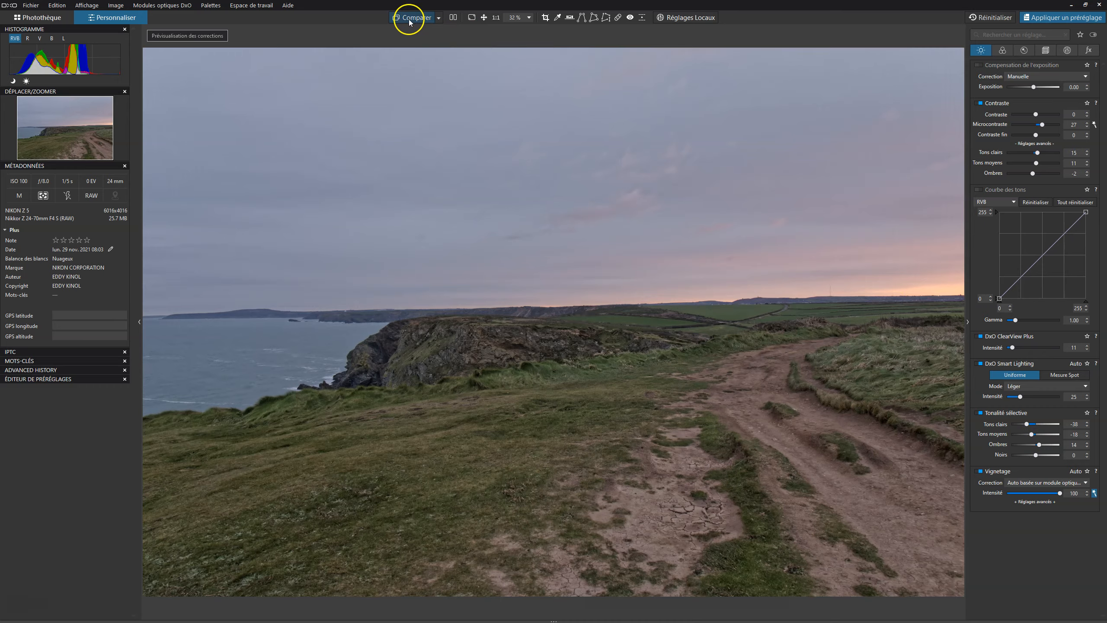
Toggle the before/after comparison a few more times to check the edits.
left_click(407, 20)
left_click(407, 21)
left_click(408, 21)
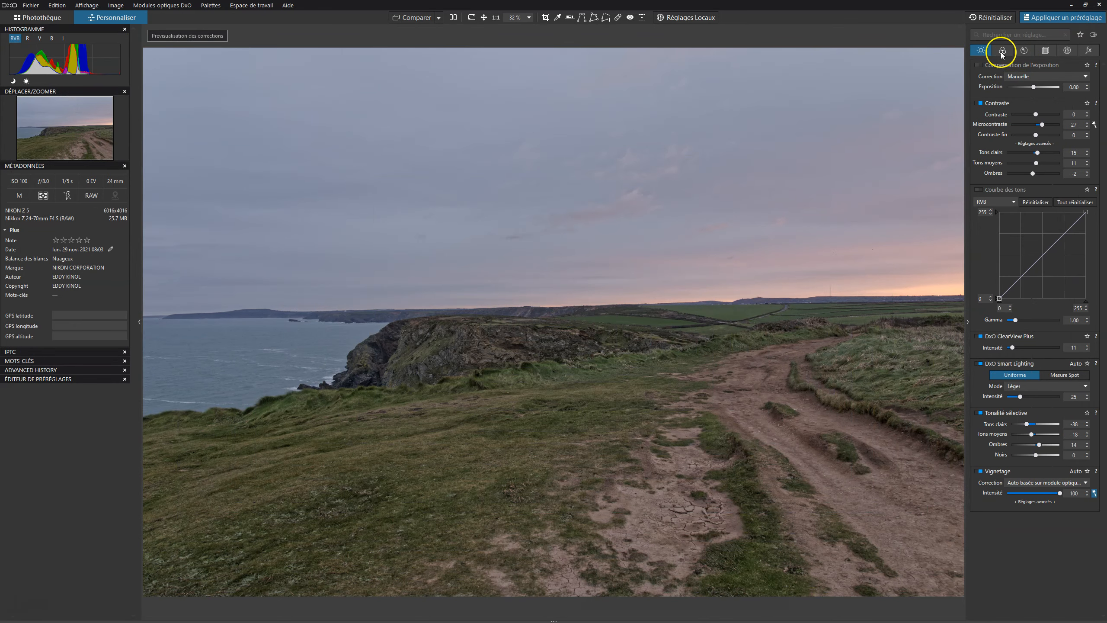
Open the color palettes and adjust the green channel's hue range on the HSL color wheel.
left_click(1002, 50)
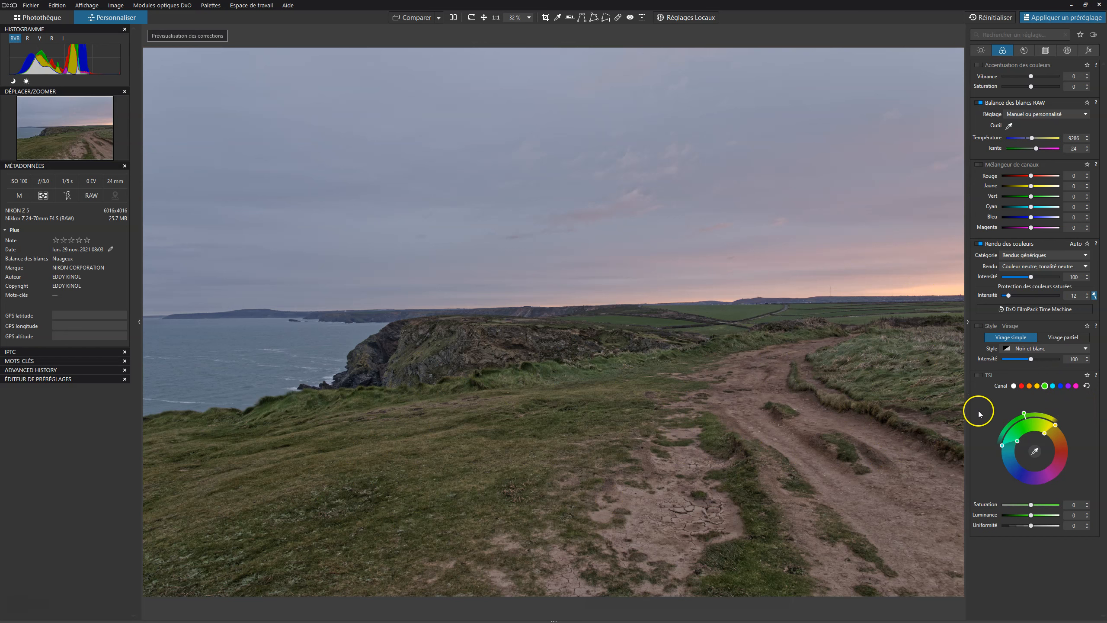
left_click(1026, 415)
mouse_move(1026, 416)
left_mouse_down()
mouse_move(1045, 412)
mouse_move(1011, 423)
mouse_move(1044, 419)
left_mouse_up()
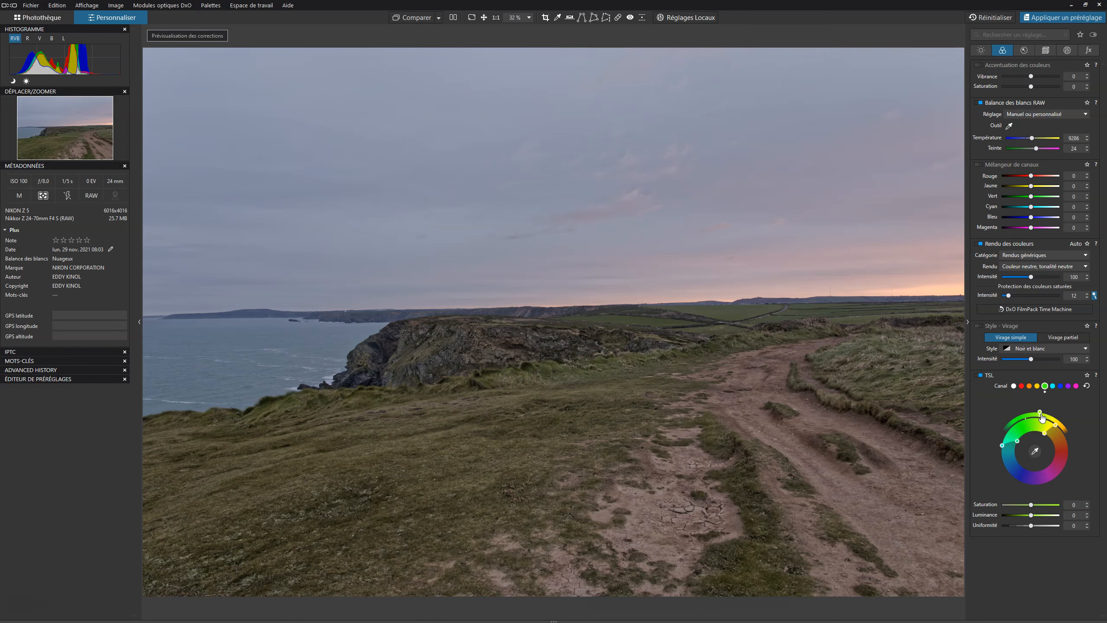
left_click(980, 375)
left_click(980, 375)
Select the green channel in HSL and set its saturation to 26.
left_click(1037, 386)
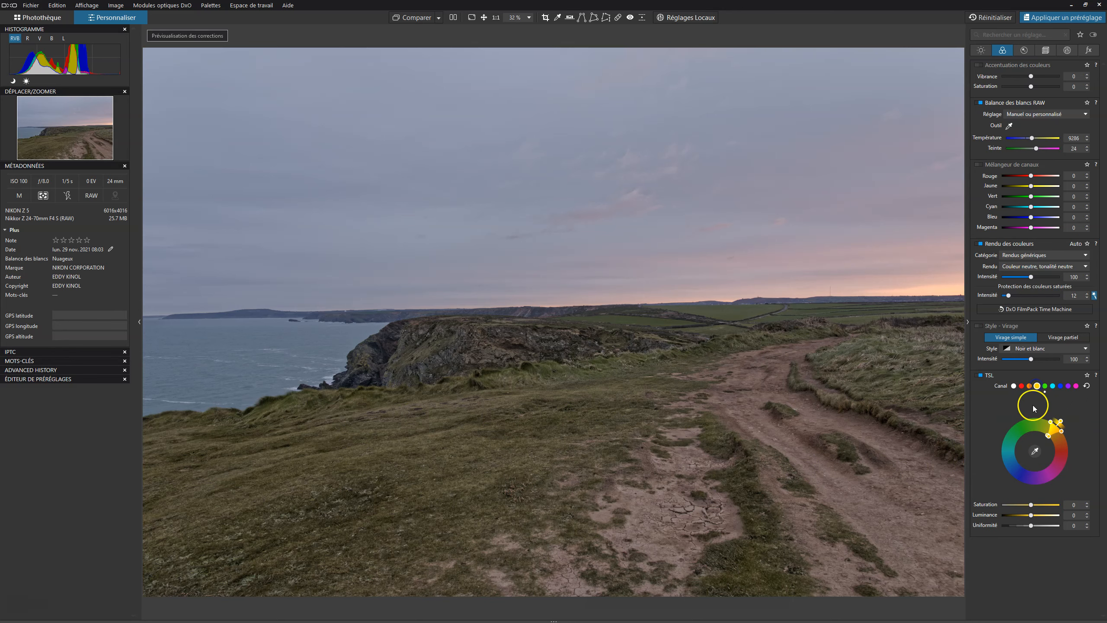
left_click(1060, 423)
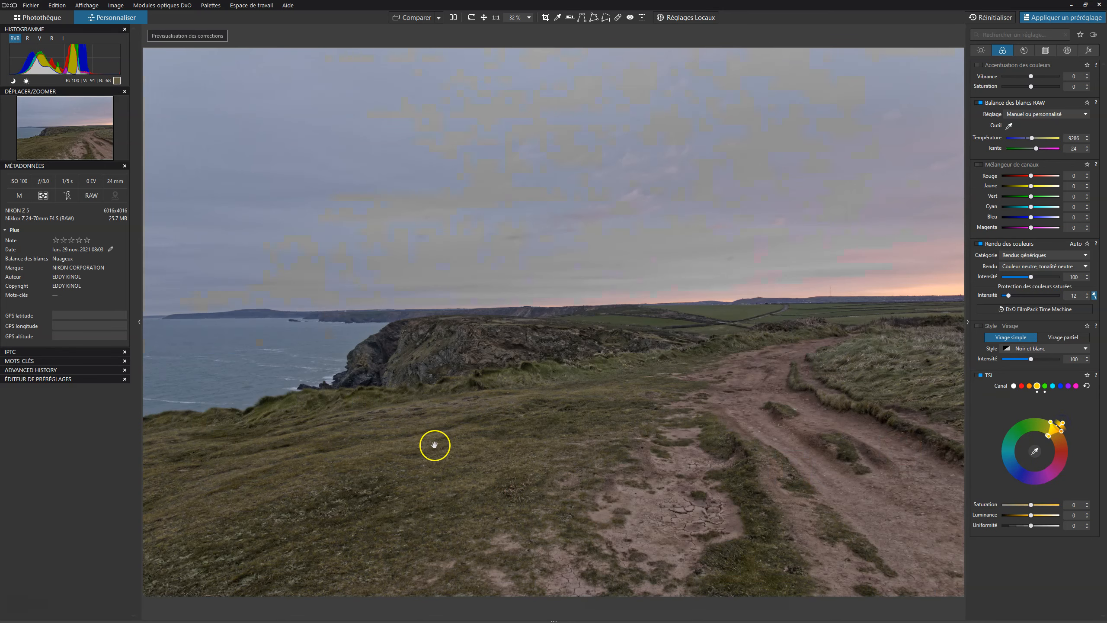
left_click(1045, 386)
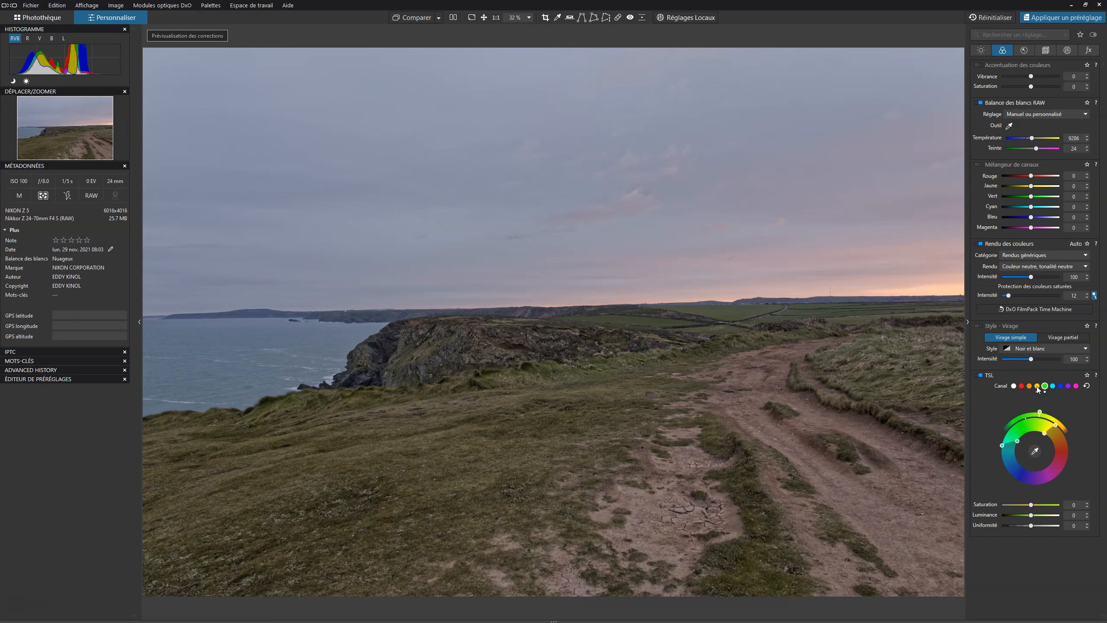
left_click(1037, 386)
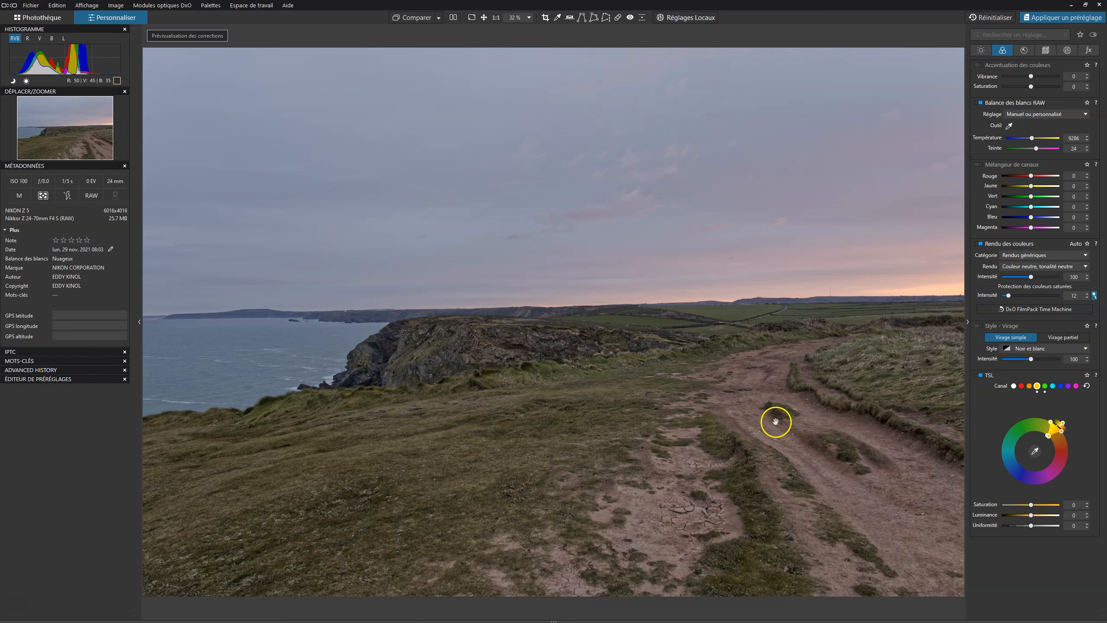
left_click(1044, 386)
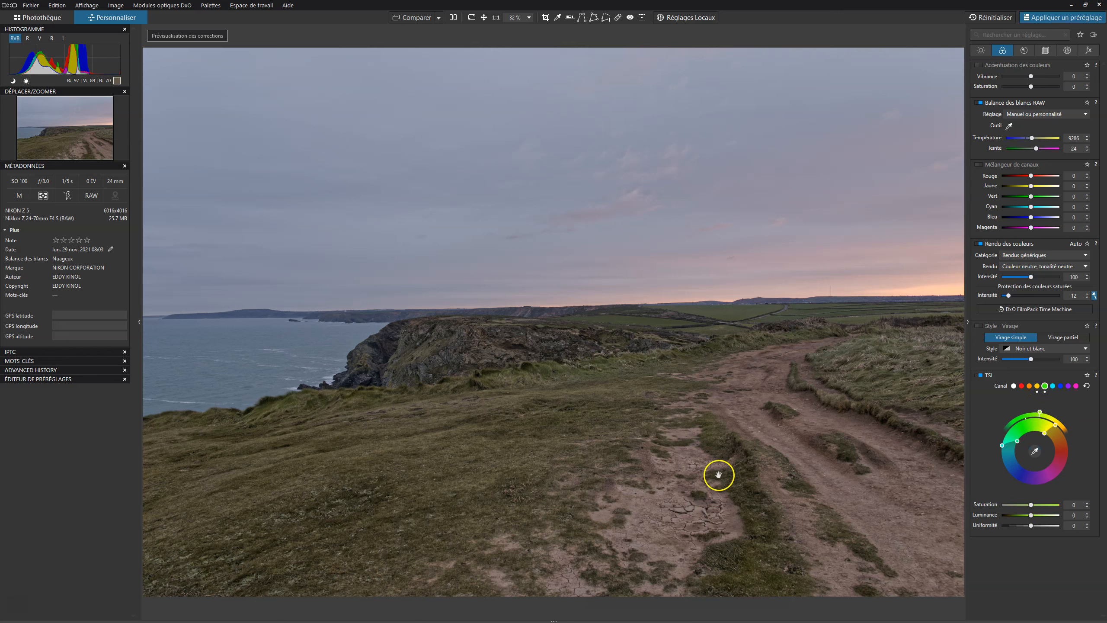
left_click_drag(1032, 506, 1035, 505)
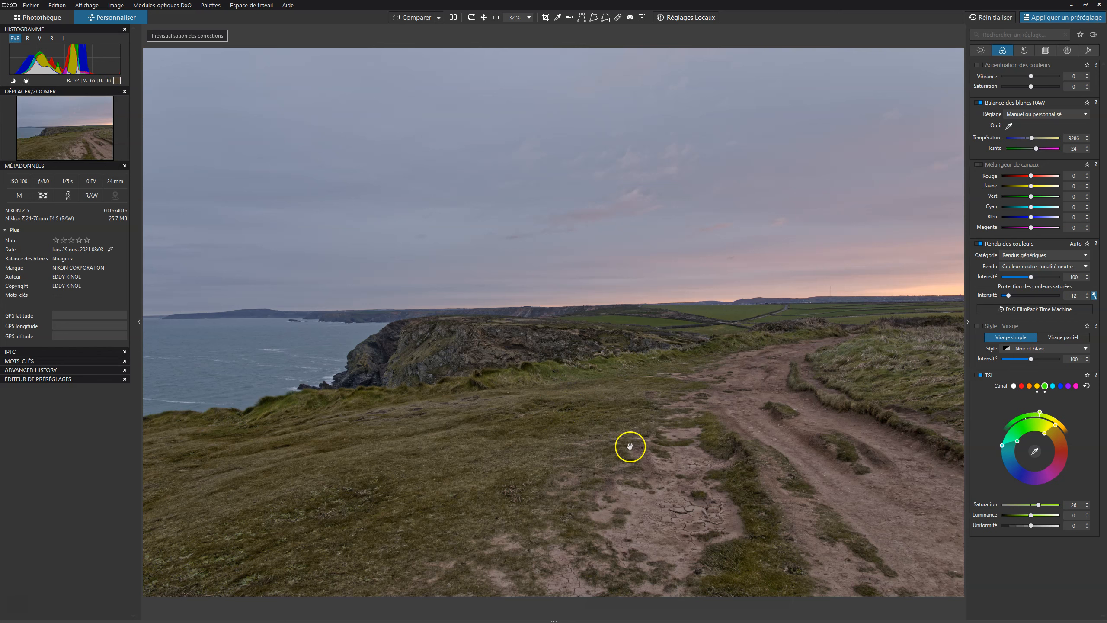
Toggle the HSL correction off and on to compare its effect.
left_click(978, 375)
left_click(978, 376)
left_click(975, 369)
Switch to local adjustments and place two control points on the dirt path.
left_click(695, 21)
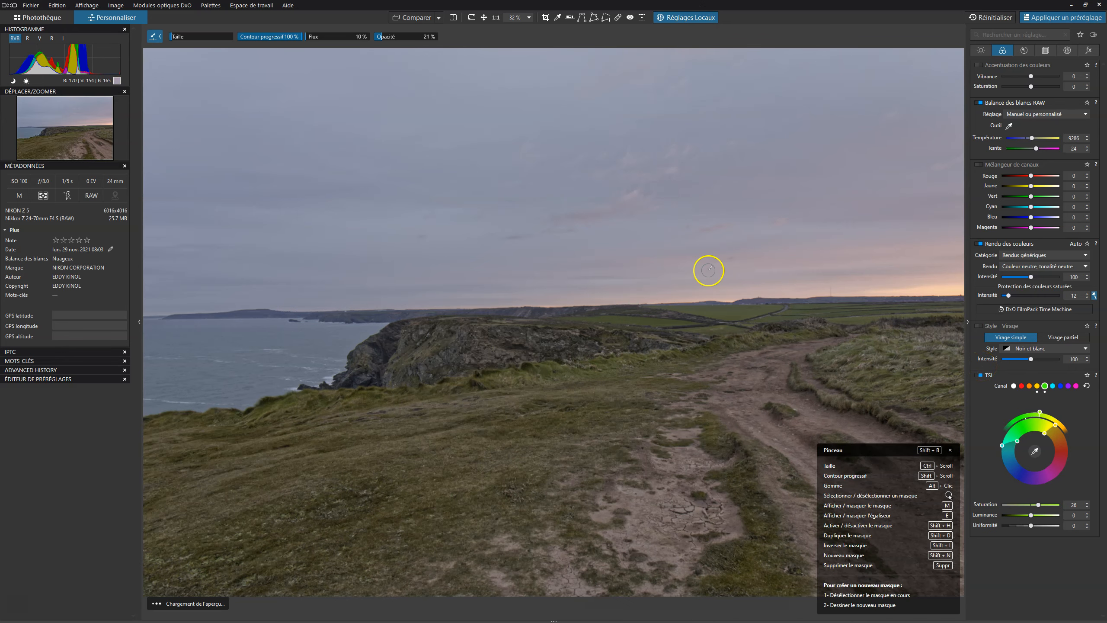
right_click(624, 206)
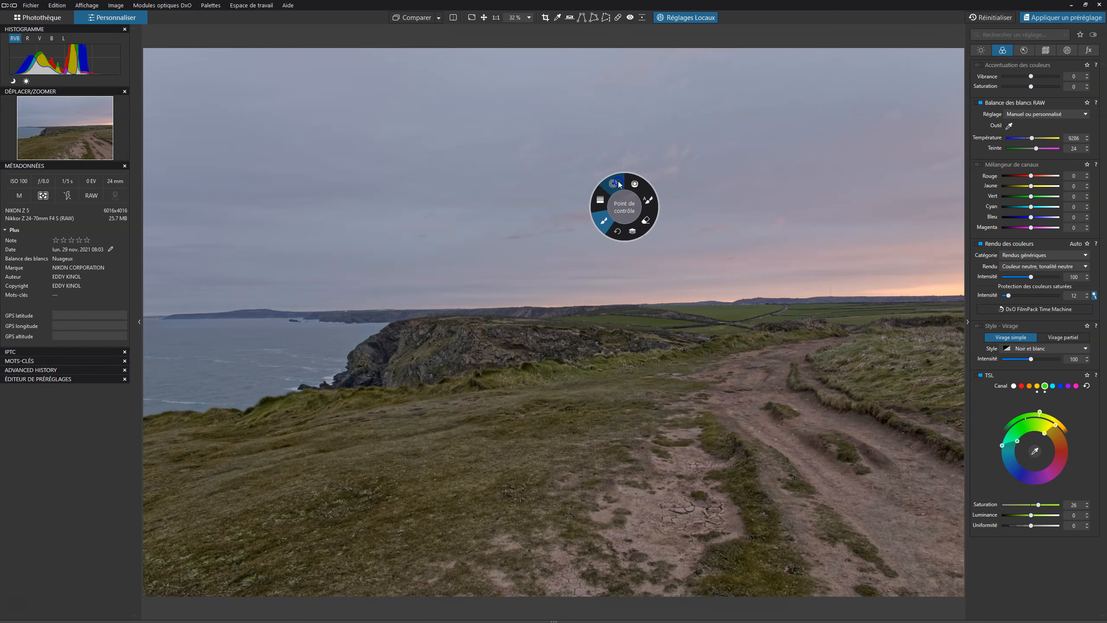
left_click(619, 184)
left_click(675, 494)
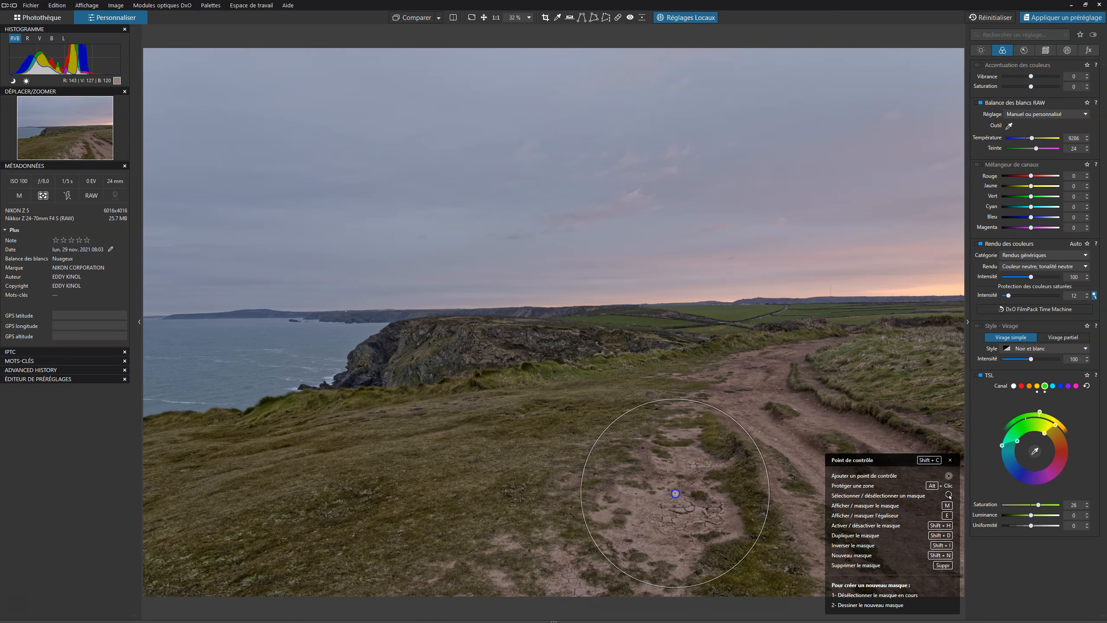
left_click(799, 449)
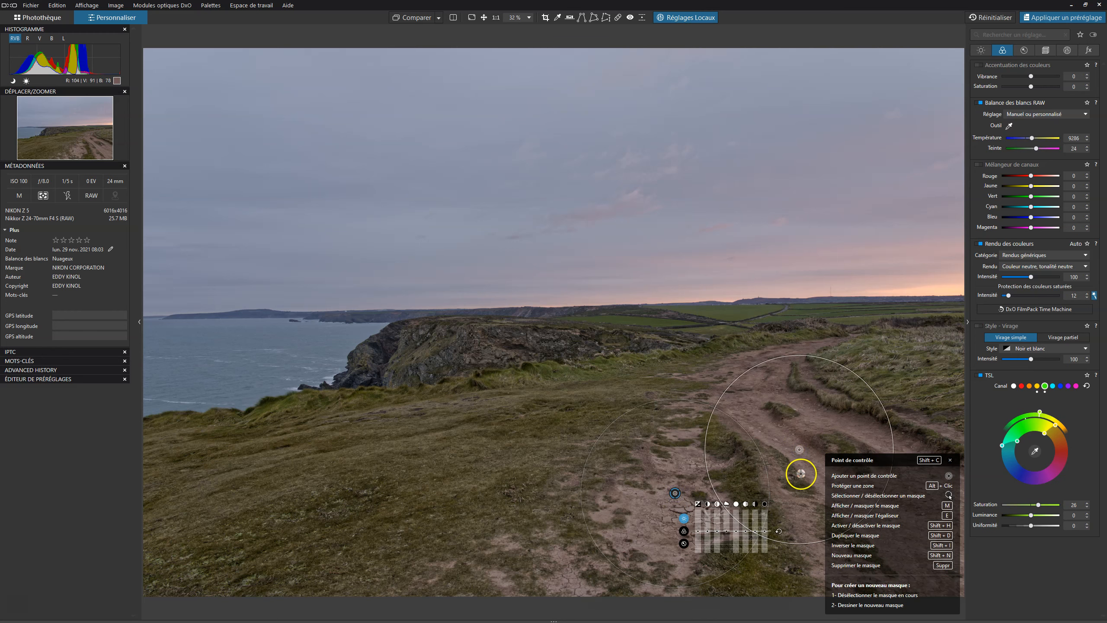
Set the path mask's selectivity to chroma 86 and luma 74 while viewing the mask.
key("m")
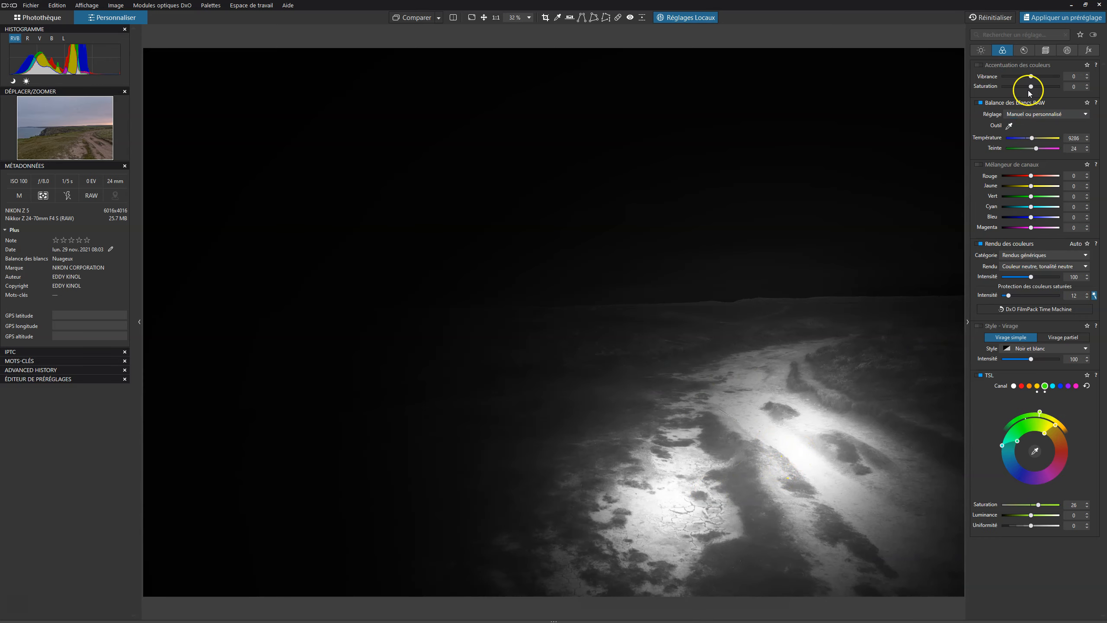
left_click(1066, 50)
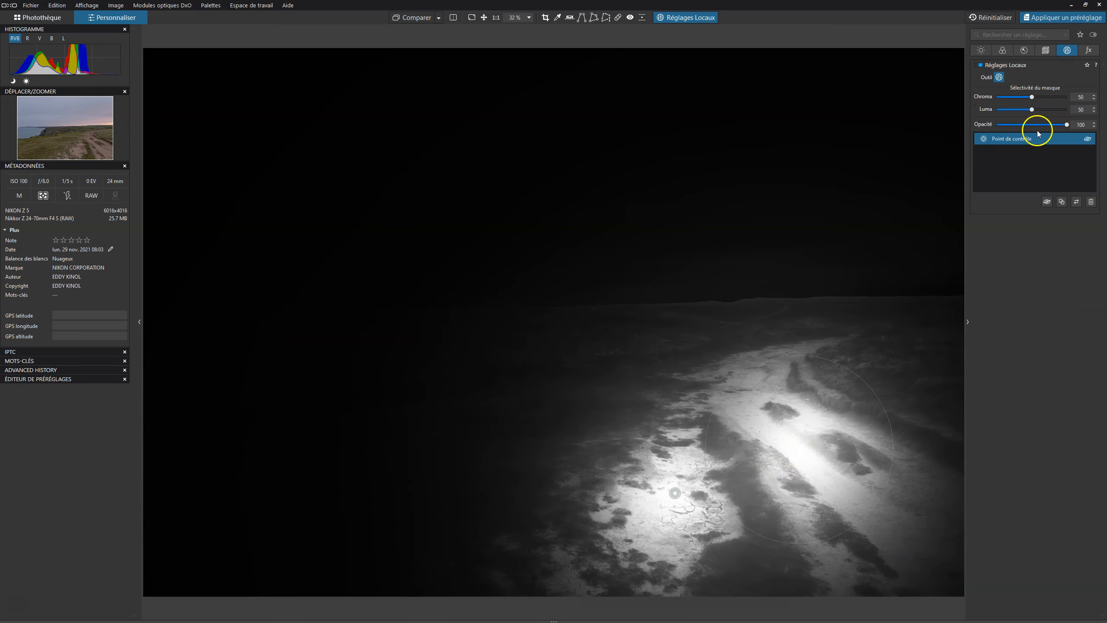
left_click_drag(1022, 97, 1046, 112)
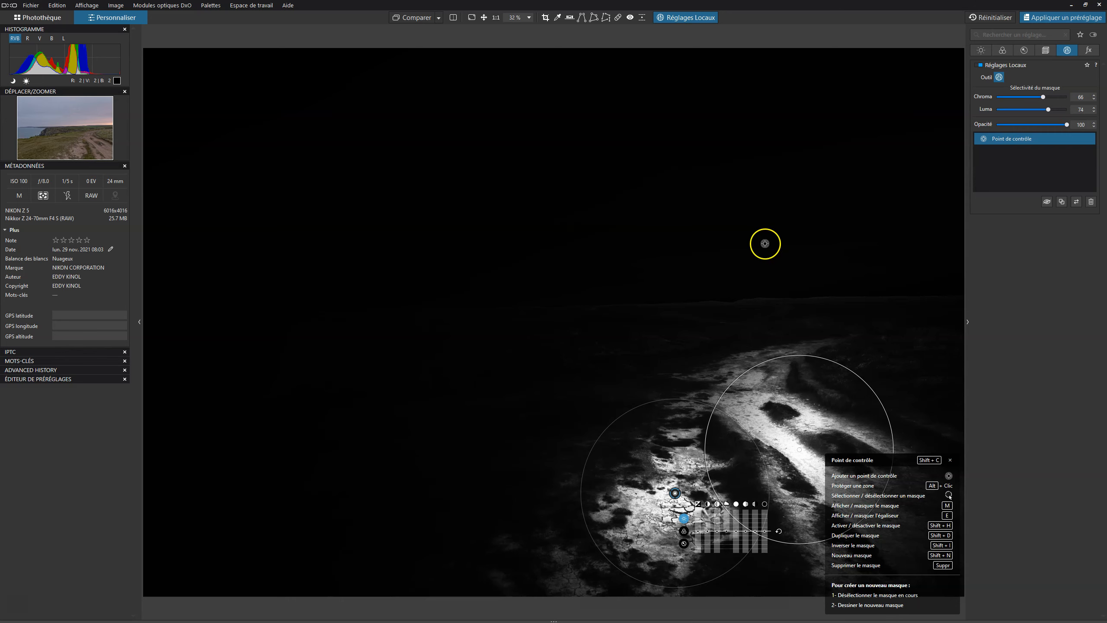
key("m")
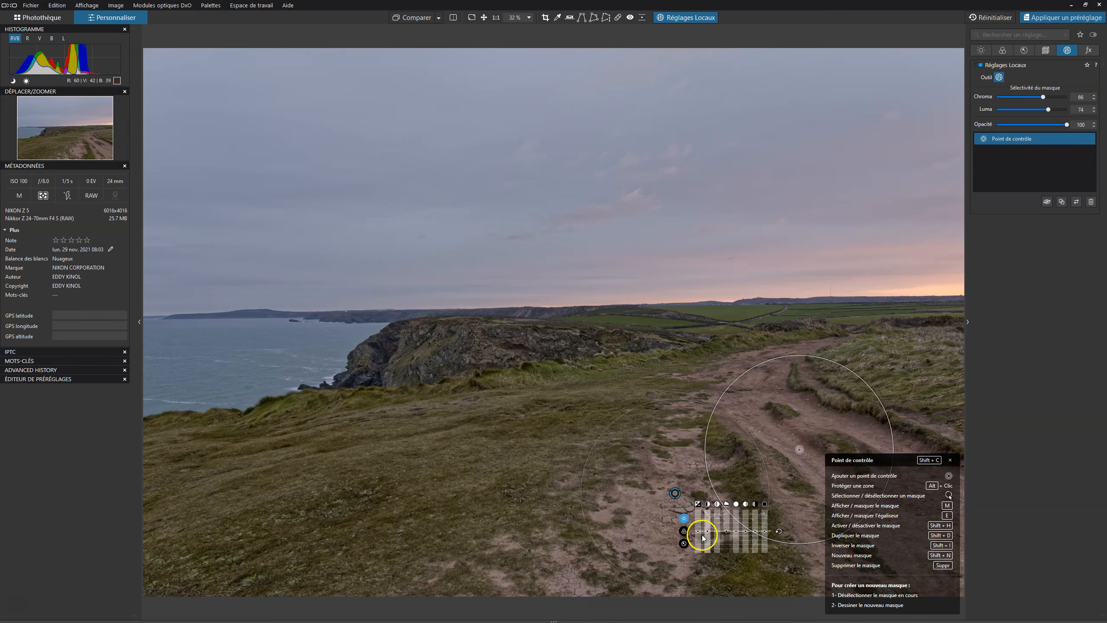
Adjust the path control point's contrast and lower its highlights.
left_click_drag(706, 531, 709, 526)
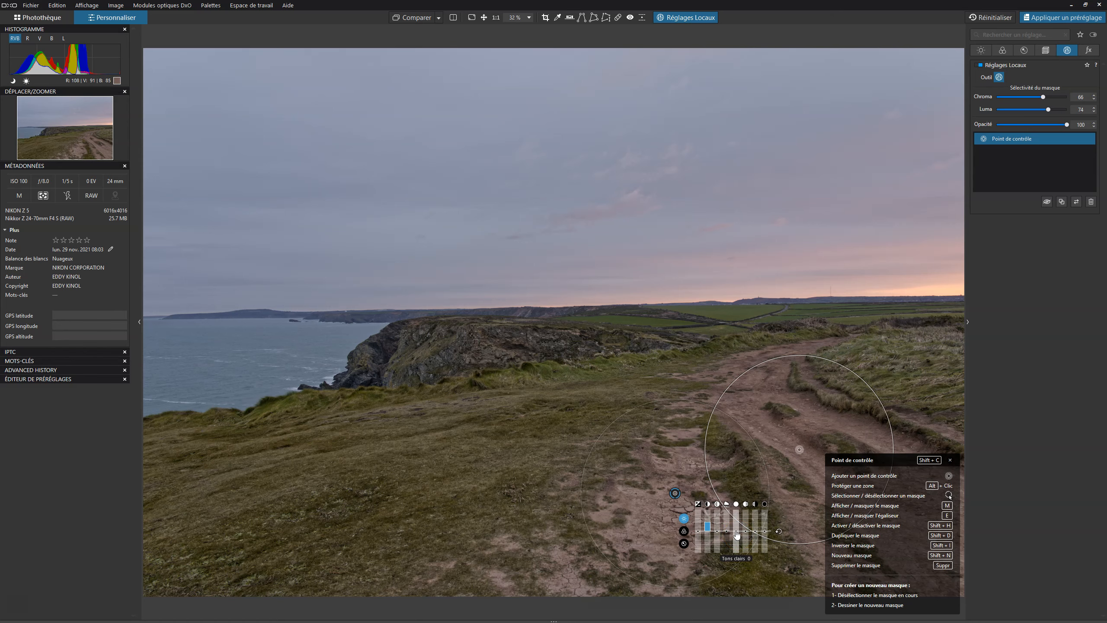
left_click_drag(735, 533, 735, 540)
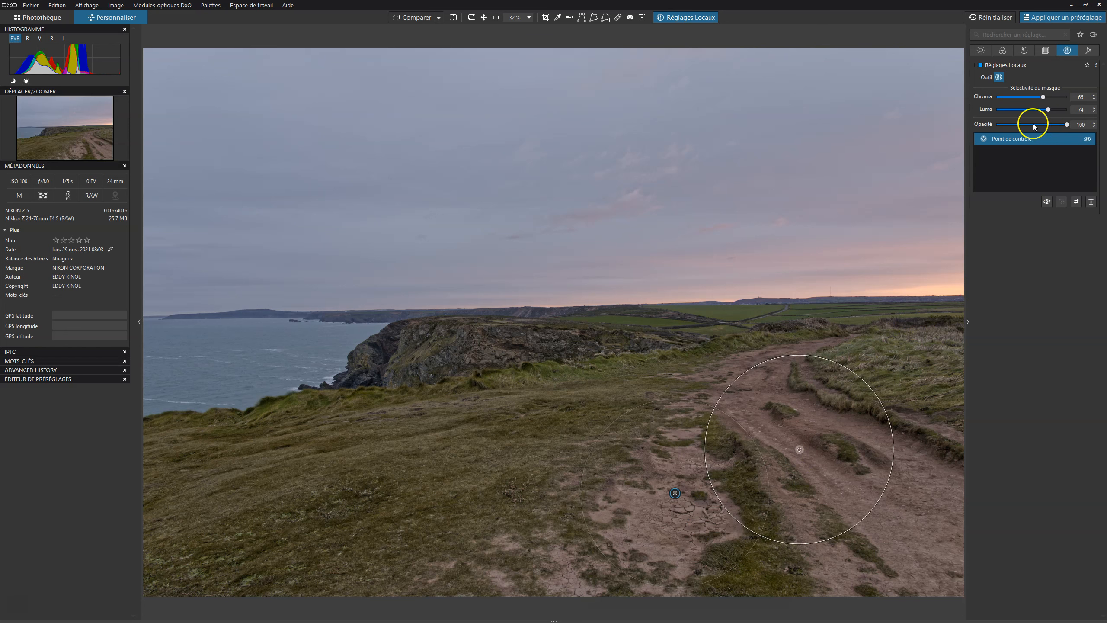
Toggle the before/after comparison to check the path adjustment.
left_click(415, 16)
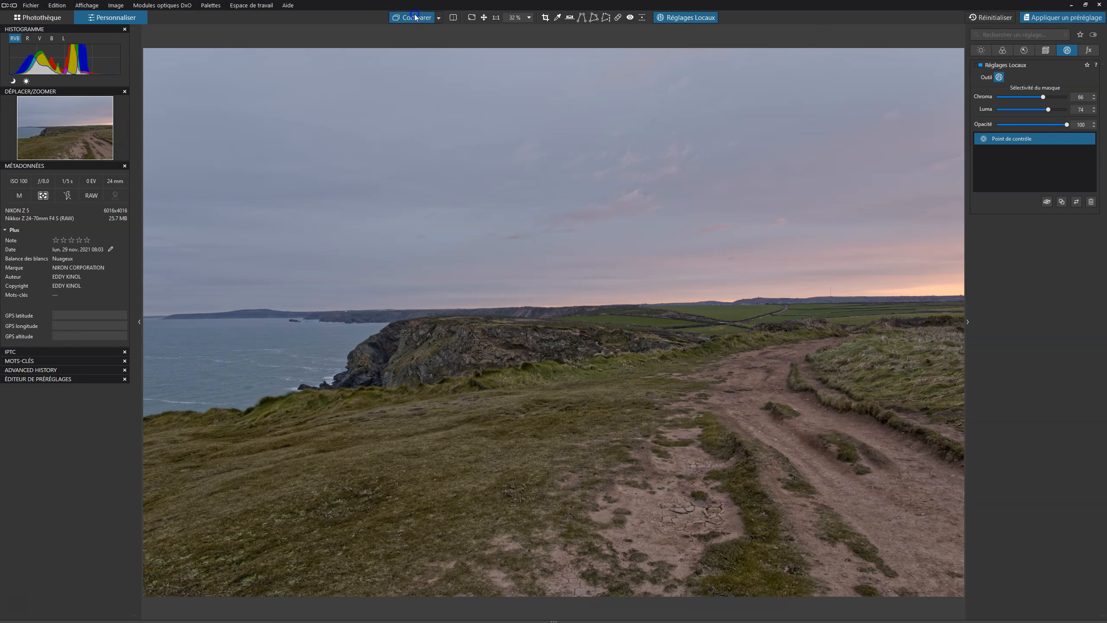
left_click(414, 17)
left_click(414, 17)
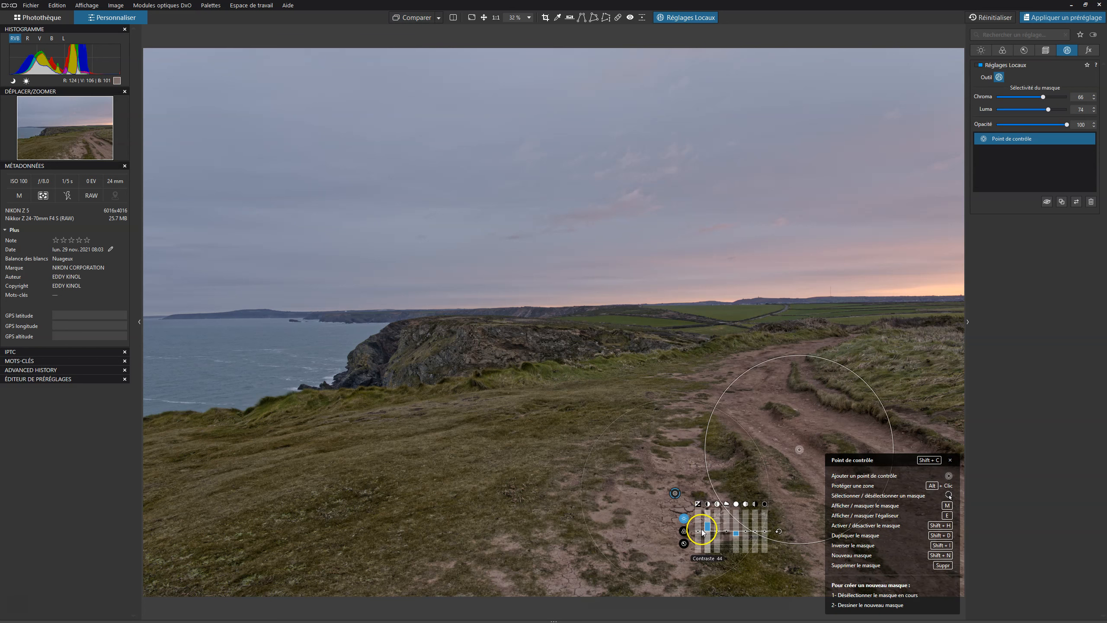
Switch the path control point to its color sliders and adjust a color slider.
left_click(683, 530)
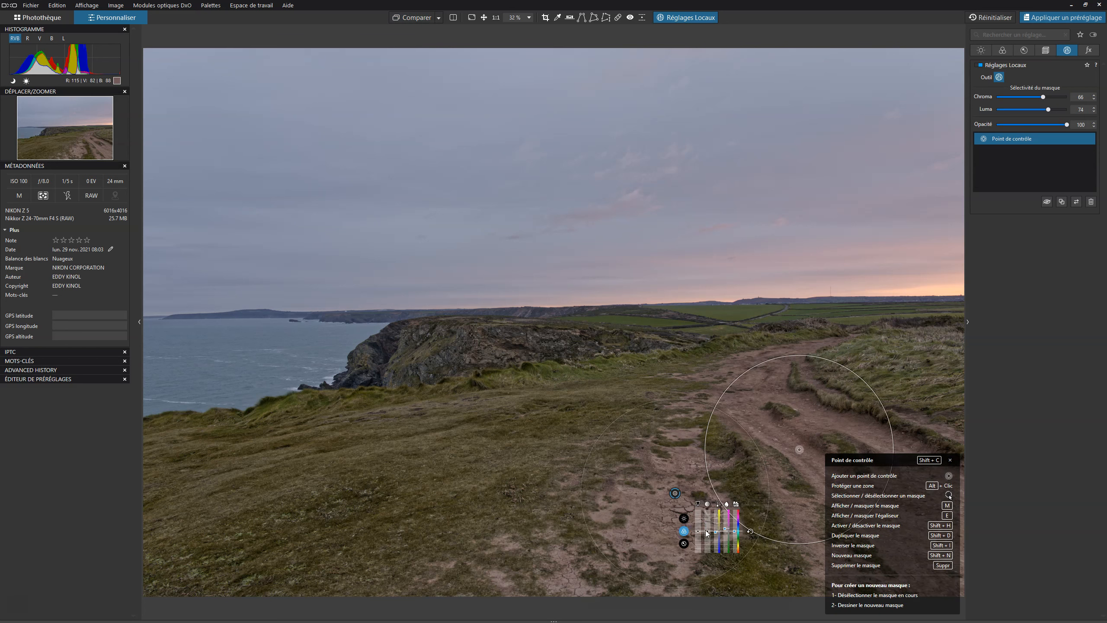
left_click_drag(707, 533, 708, 519)
left_click(716, 520)
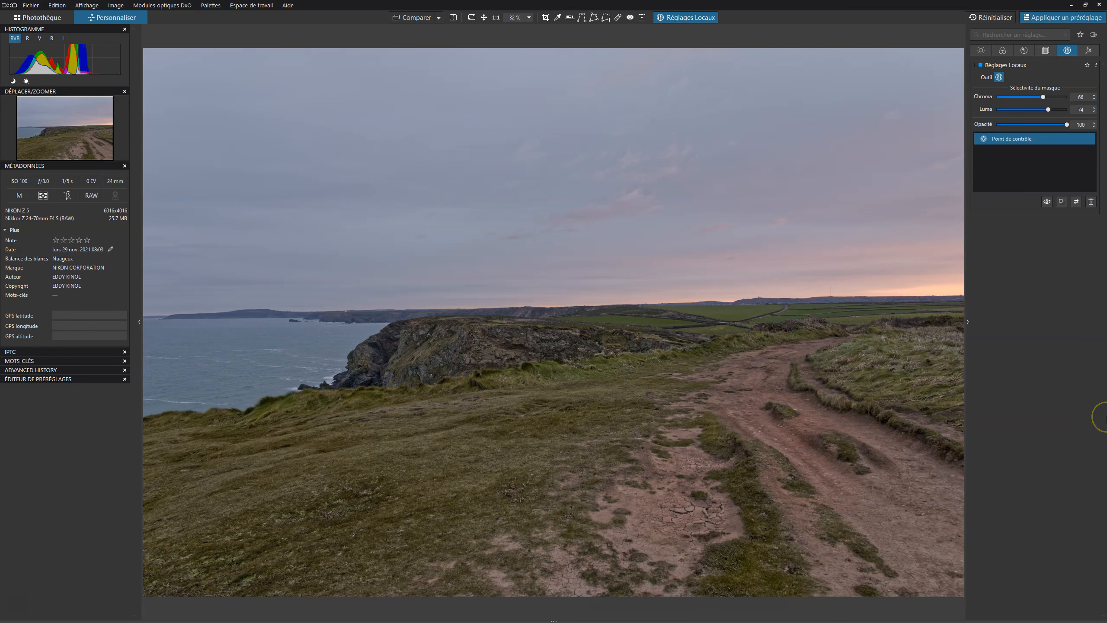
Create a new control point mask with two points on the grassy slope.
right_click(654, 284)
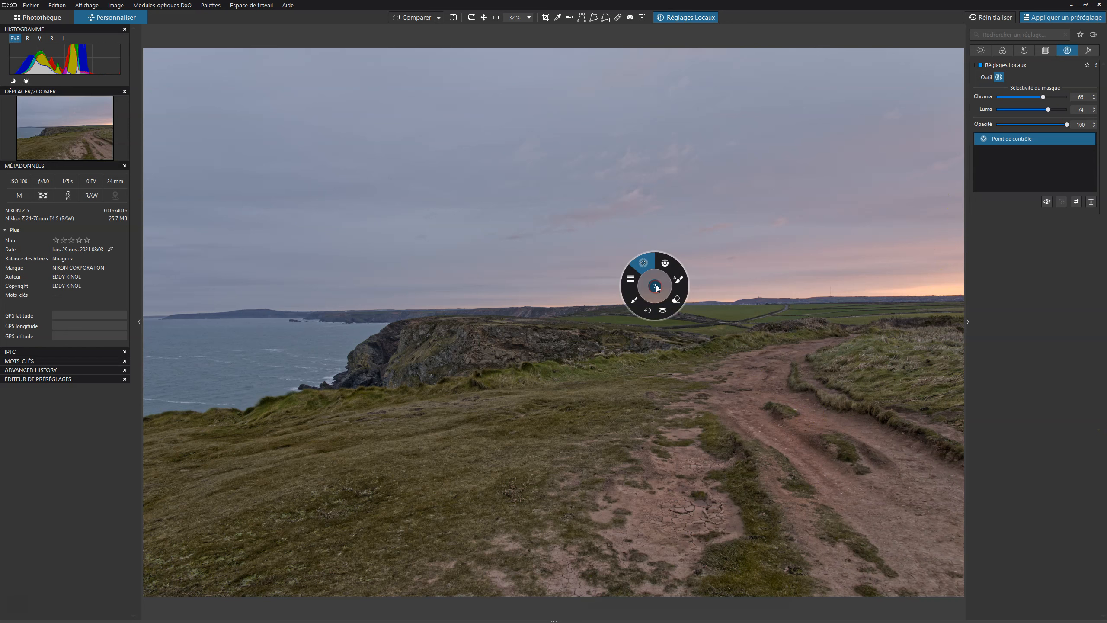
left_click(665, 310)
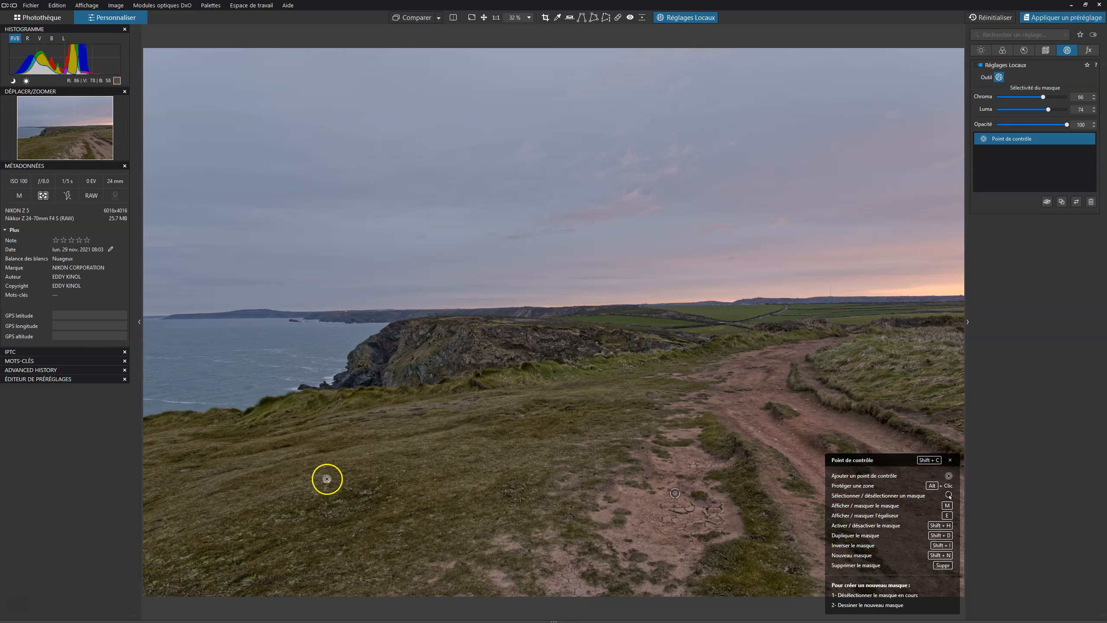
left_click(281, 475)
left_click(480, 453)
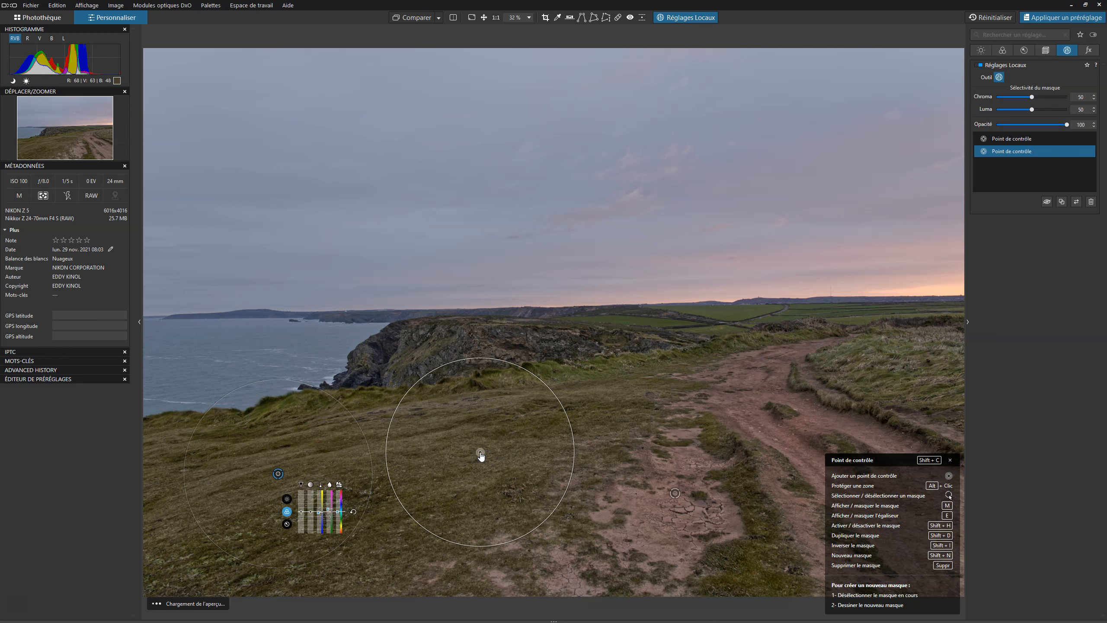
Set the grass mask's luma to 60 and chroma to 56 while viewing the mask.
key("m")
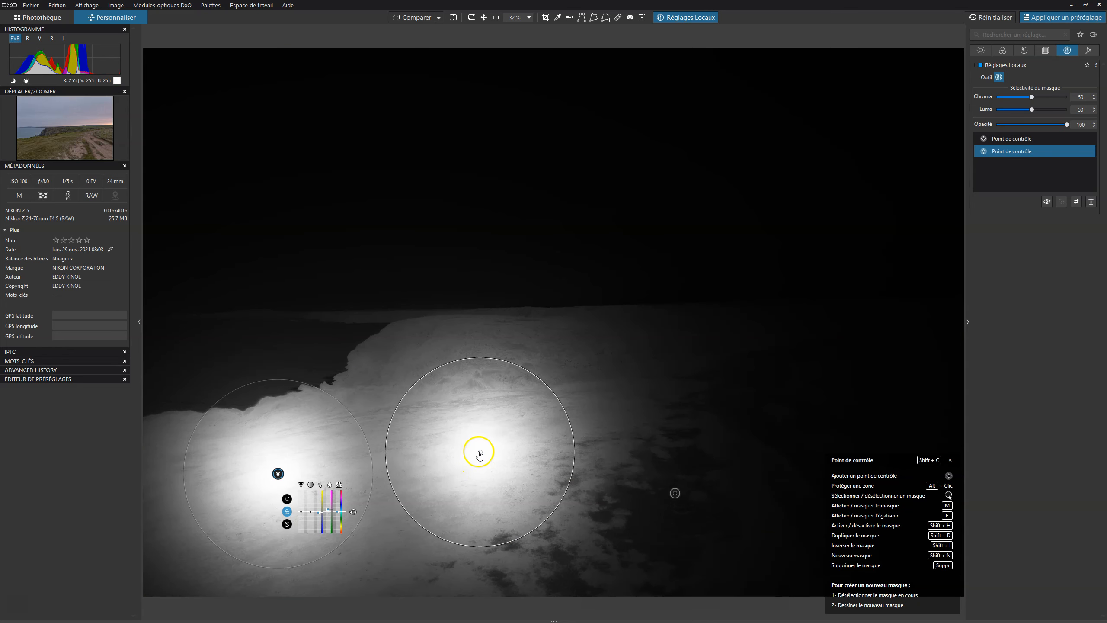
left_click_drag(1031, 109, 1044, 110)
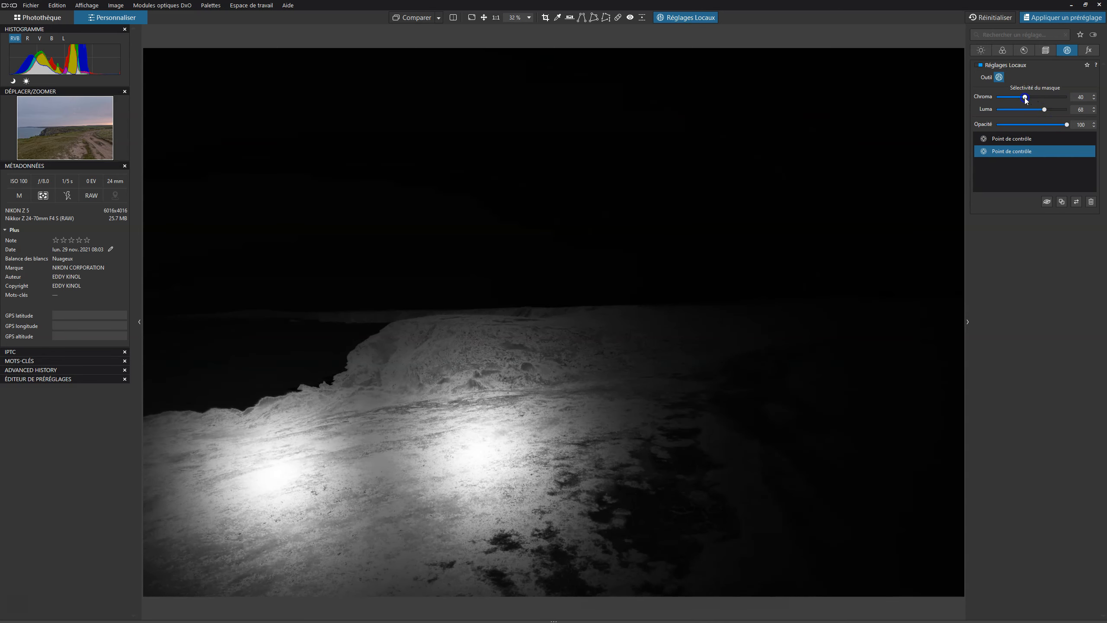
left_click_drag(1034, 98, 1037, 97)
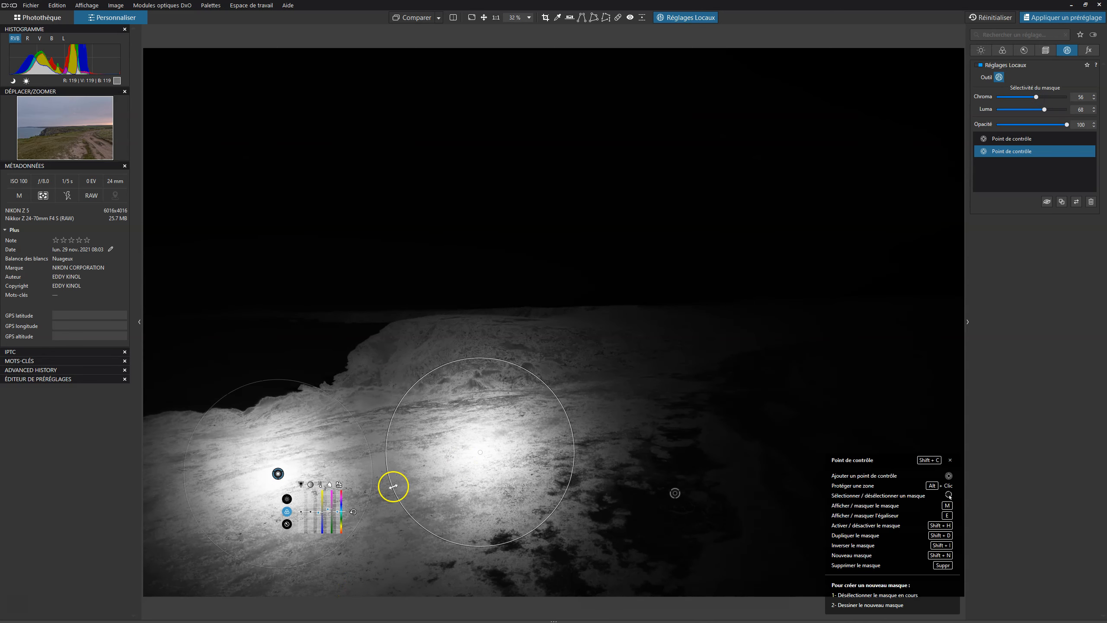
Extend the grass mask by resizing and moving its points and adding five points across the cliff area.
left_click_drag(358, 497, 364, 496)
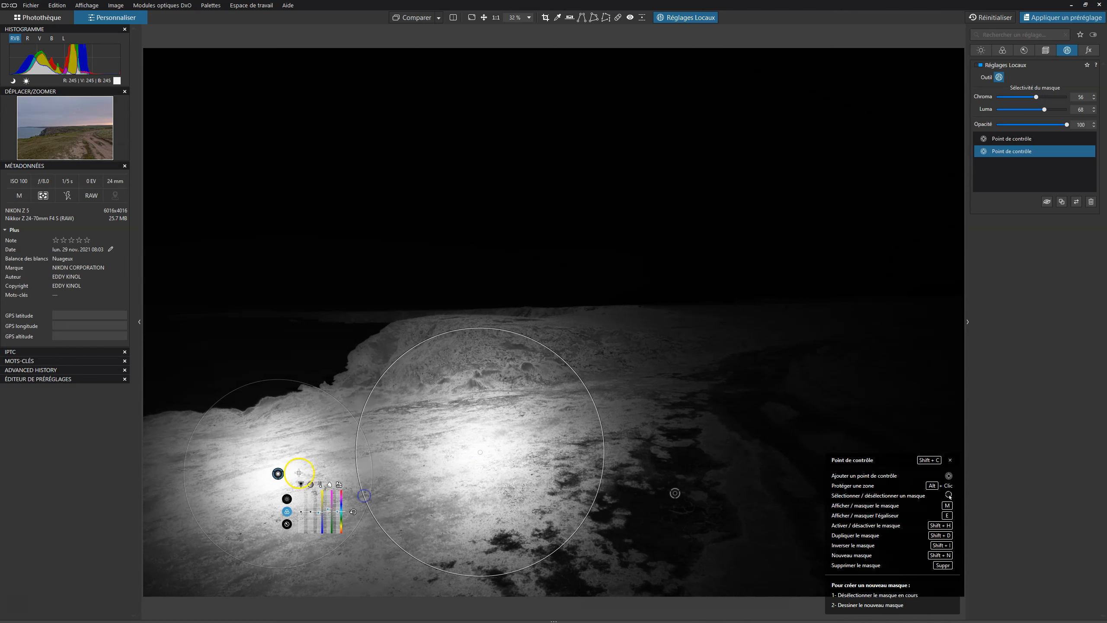
left_click_drag(278, 474, 312, 483)
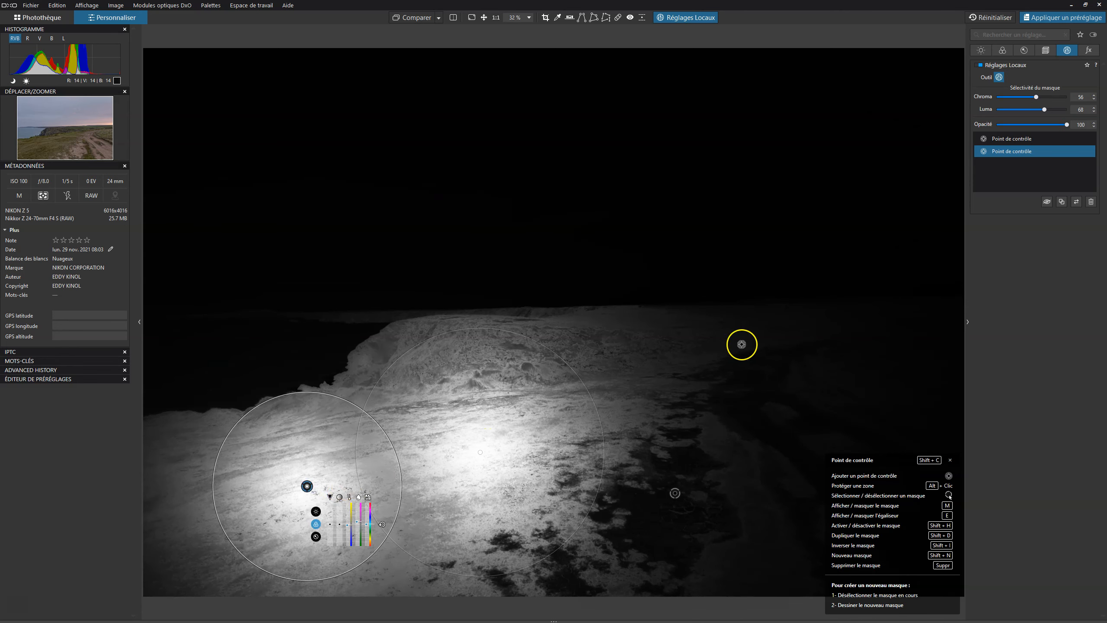
left_click(585, 343)
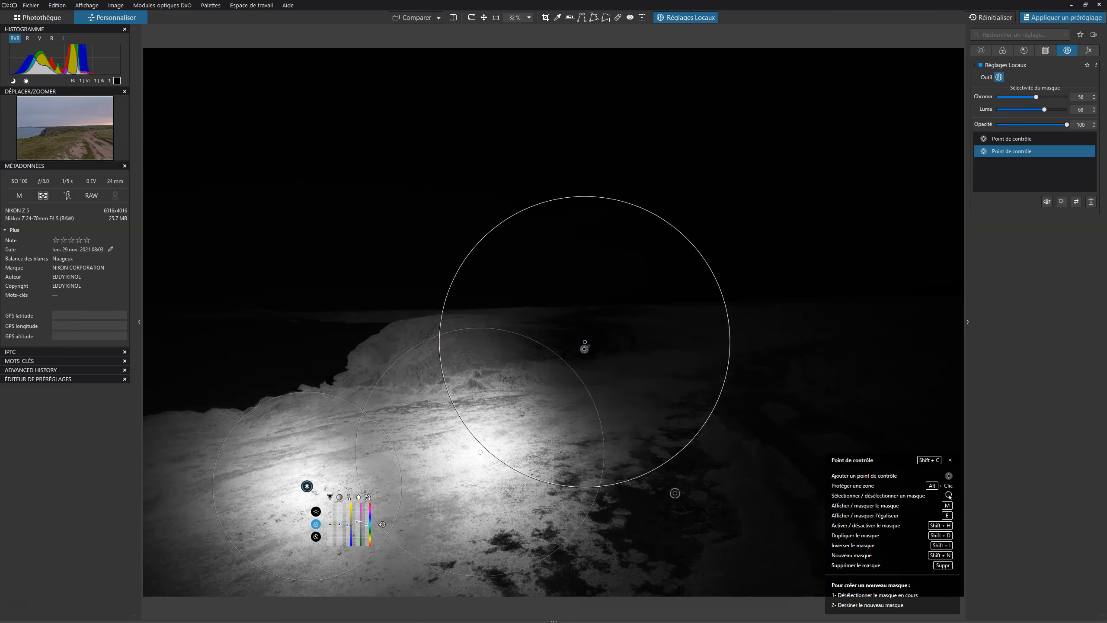
left_click(426, 330)
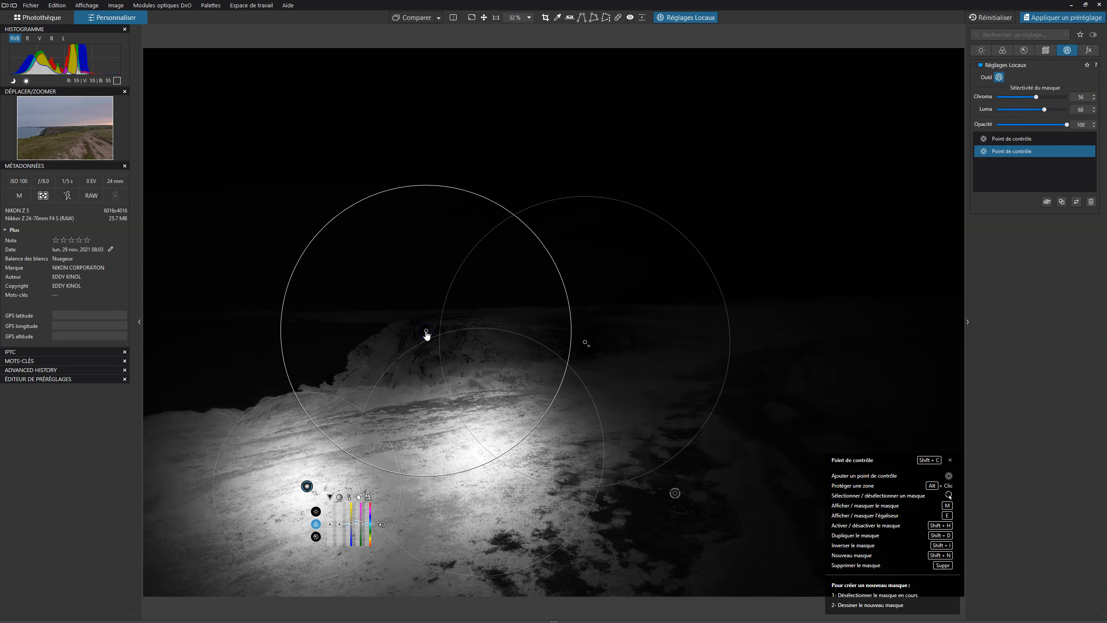
left_click(367, 361)
left_click(486, 350)
left_click(519, 357)
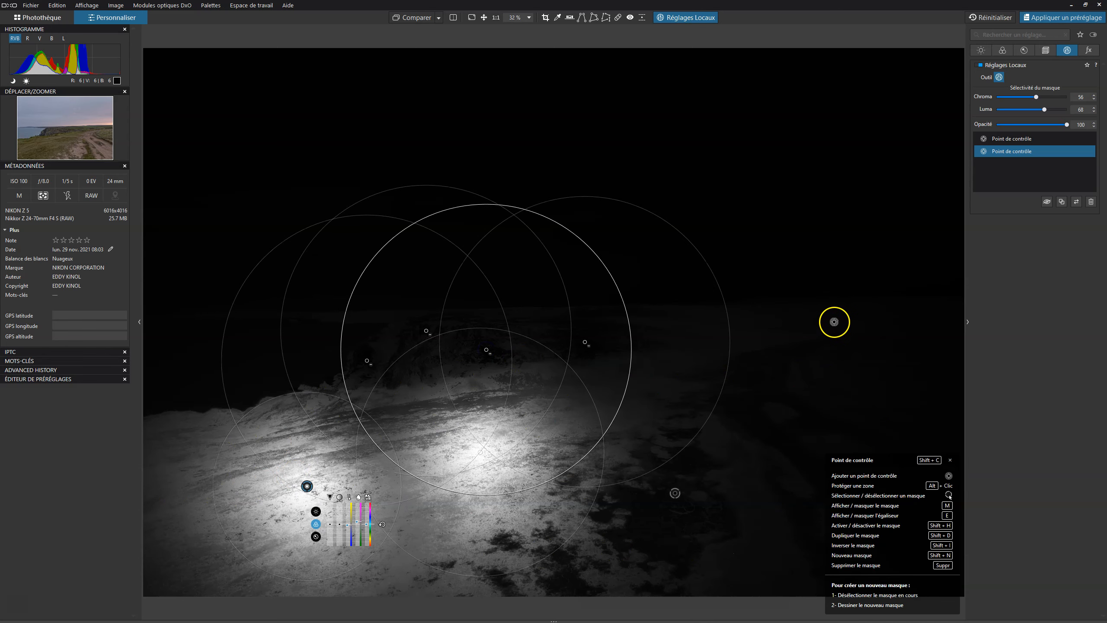
Raise ClearView Plus and contrast on the grass mask, comparing against the original image, and close the shortcut overlay.
key("m")
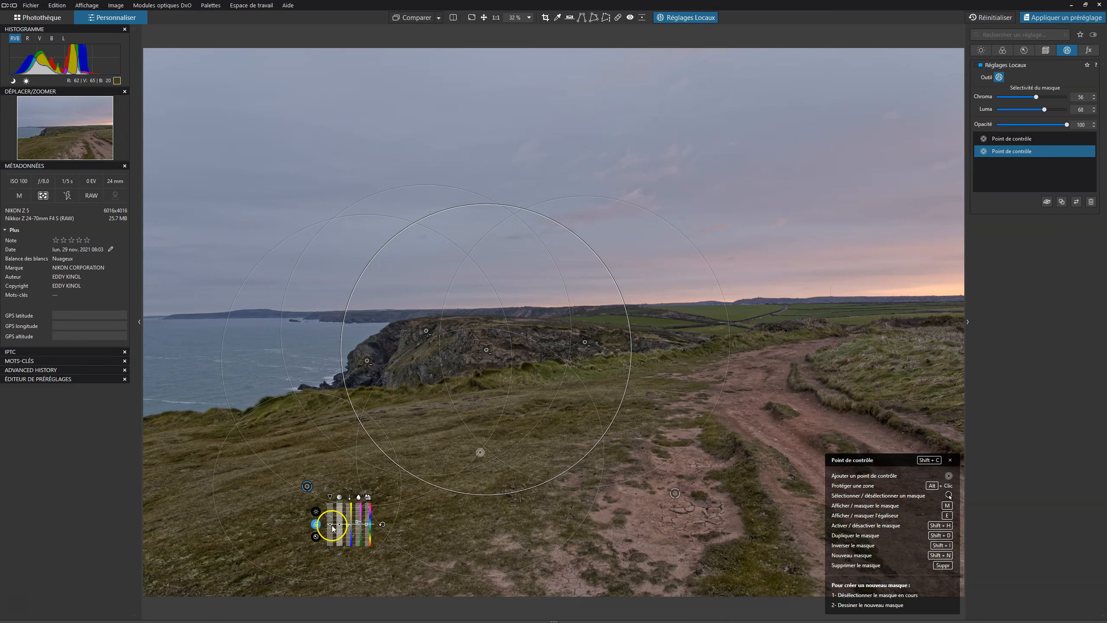
left_click_drag(331, 527, 332, 523)
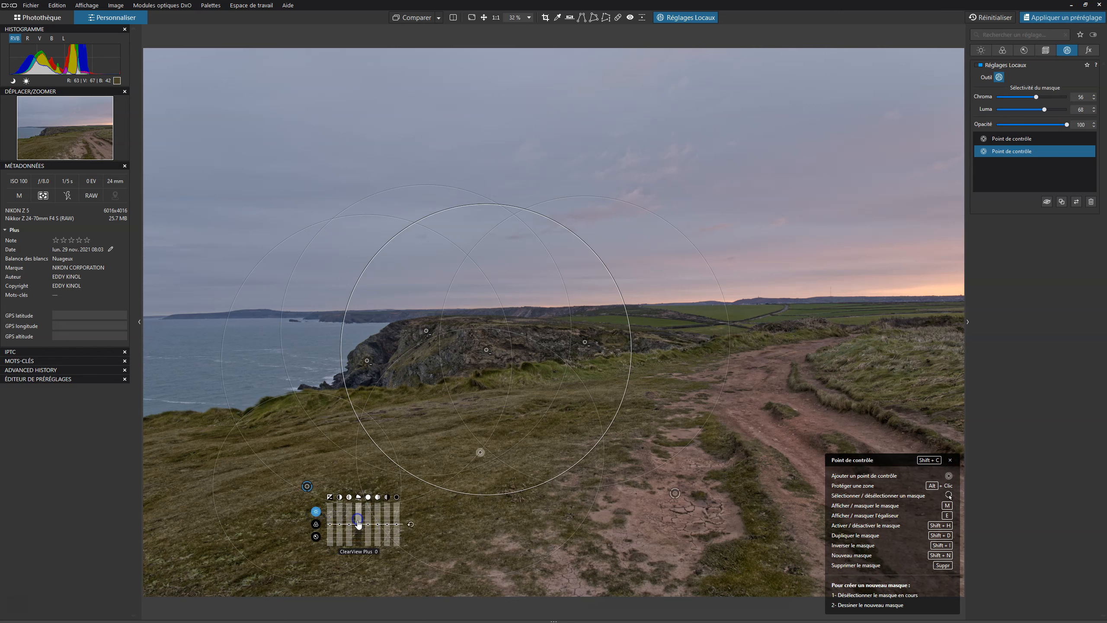
left_click_drag(359, 527, 359, 519)
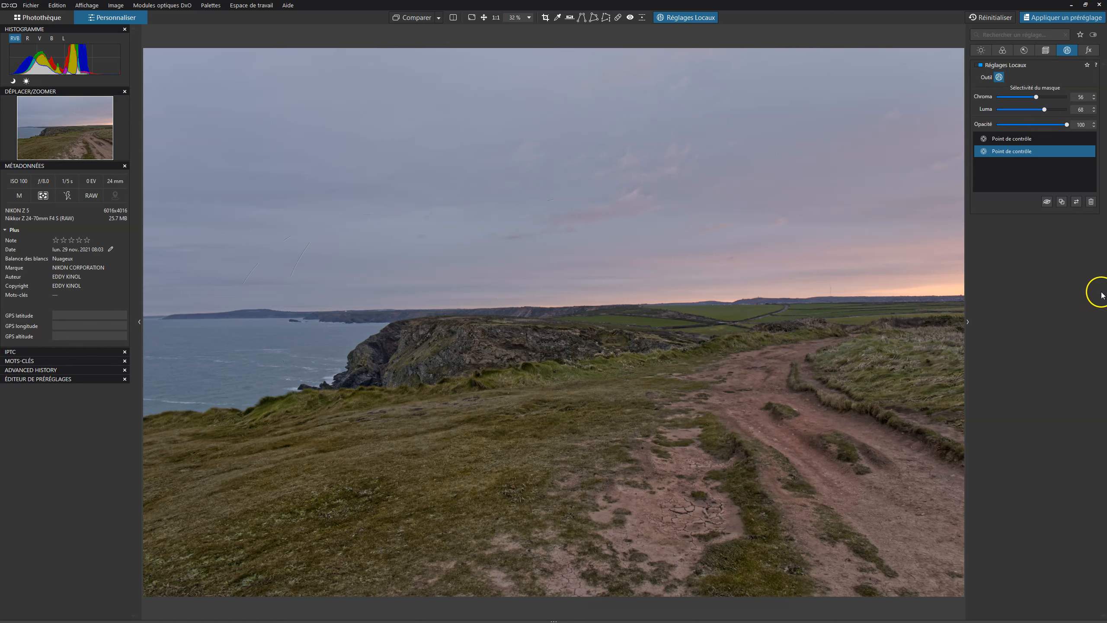
left_click(408, 18)
left_click(408, 19)
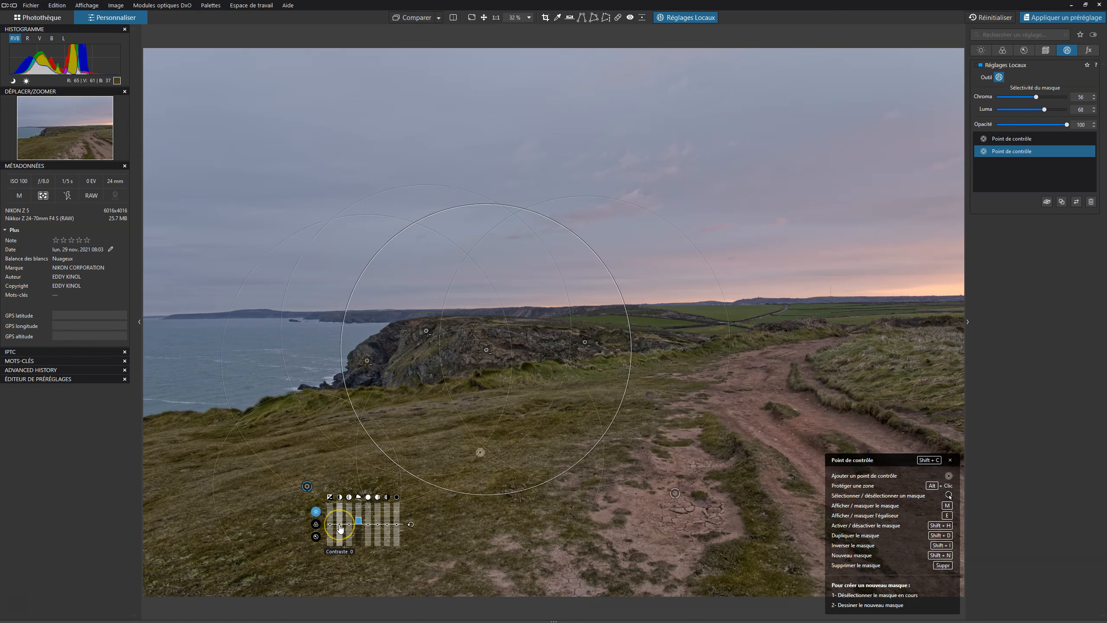
left_click_drag(341, 528, 349, 522)
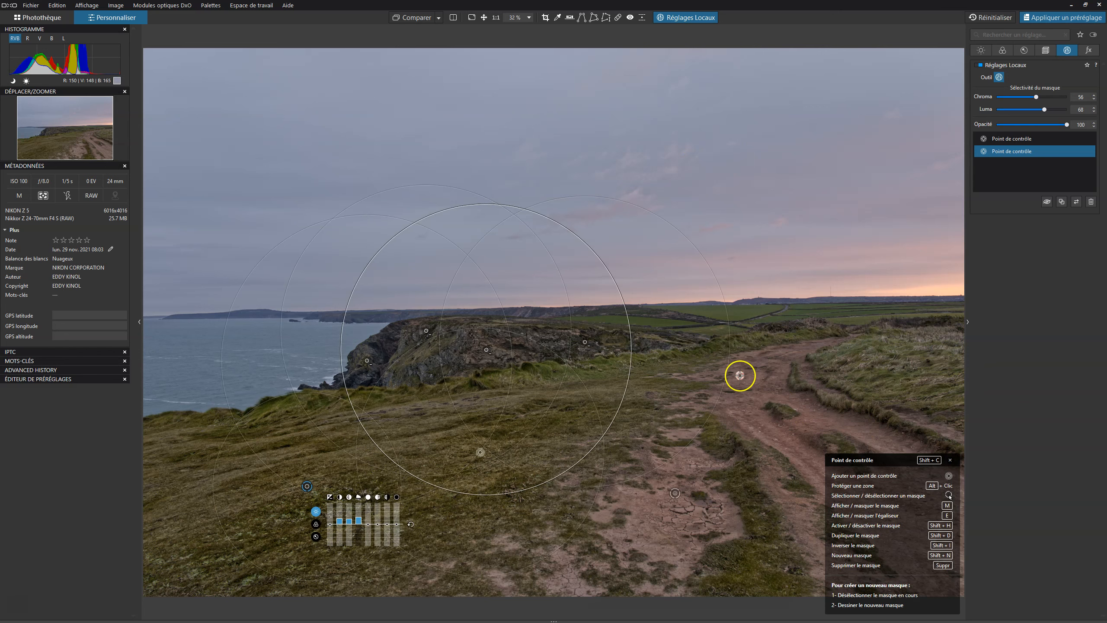
left_click(950, 461)
Select the path control point mask and reposition one of its points, checking the mask view.
left_click(1010, 139)
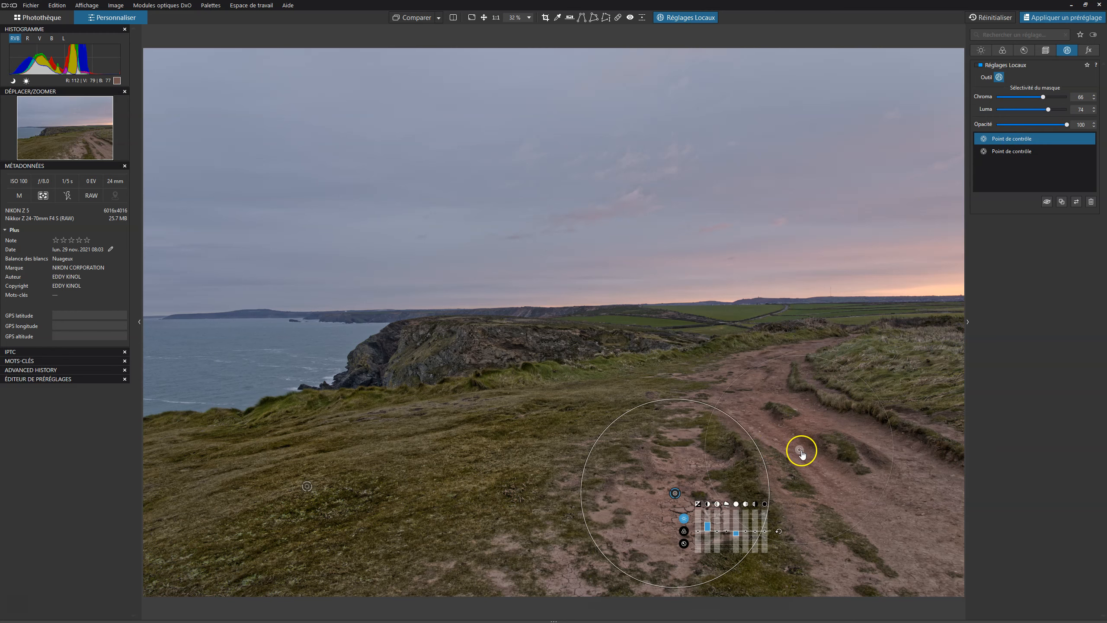
left_click_drag(920, 516, 925, 530)
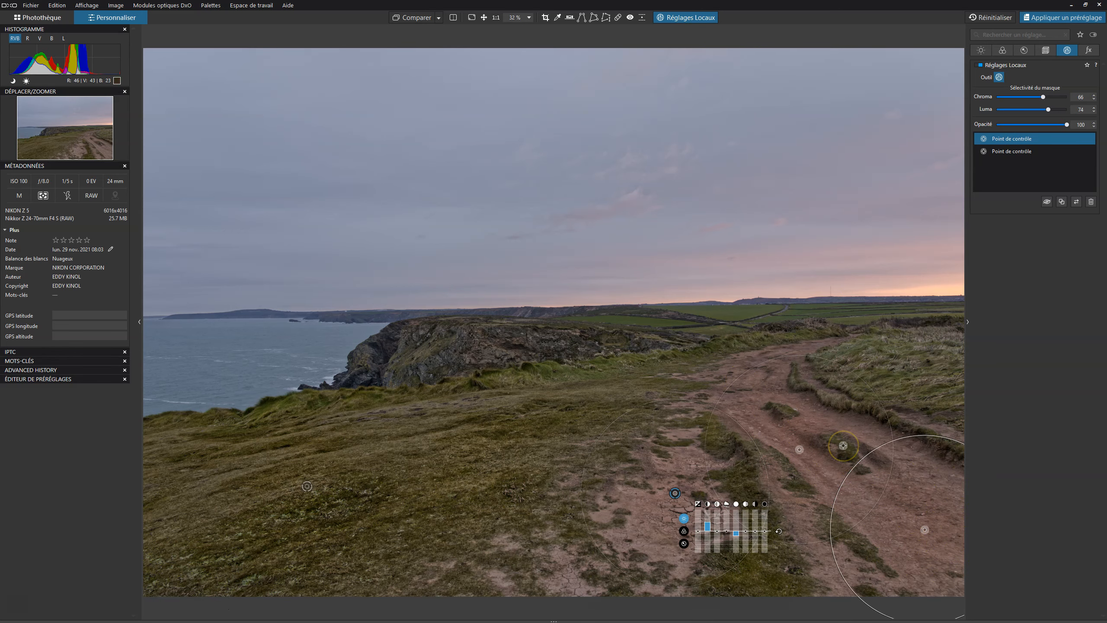
key("m")
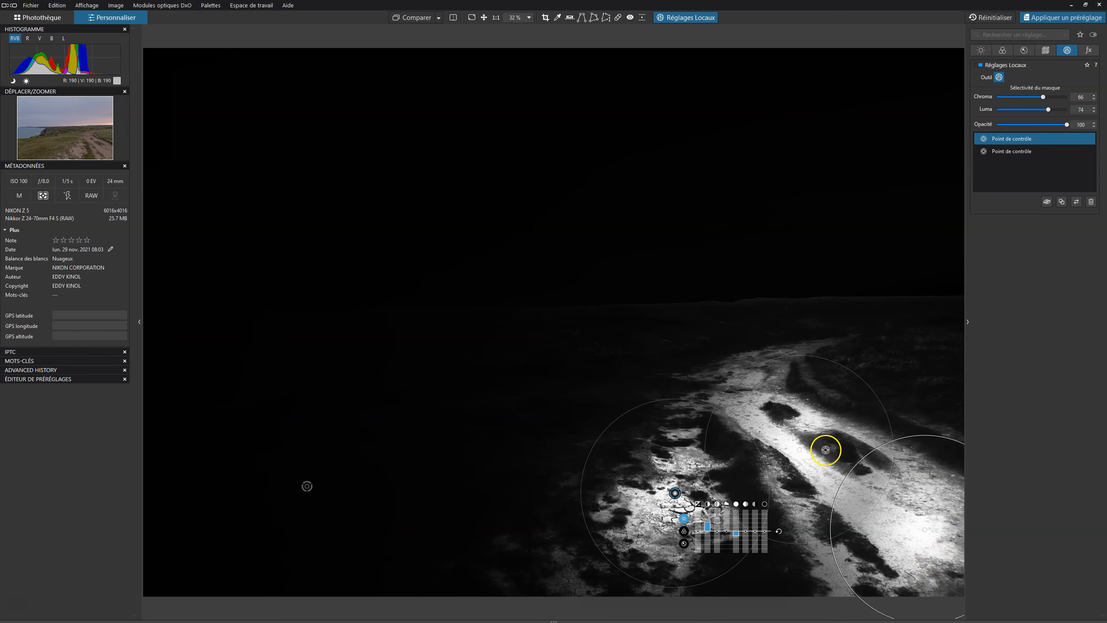
key("m")
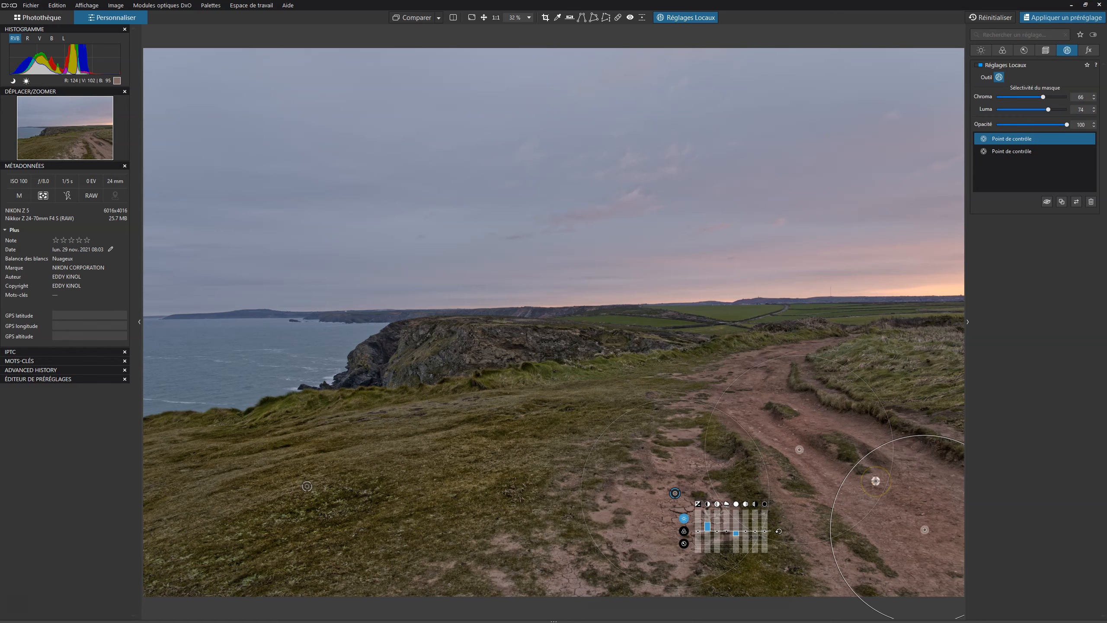
Select the grass mask and add a point on the right-hand grassy bank, moving and resizing it while checking the mask.
left_click(1007, 152)
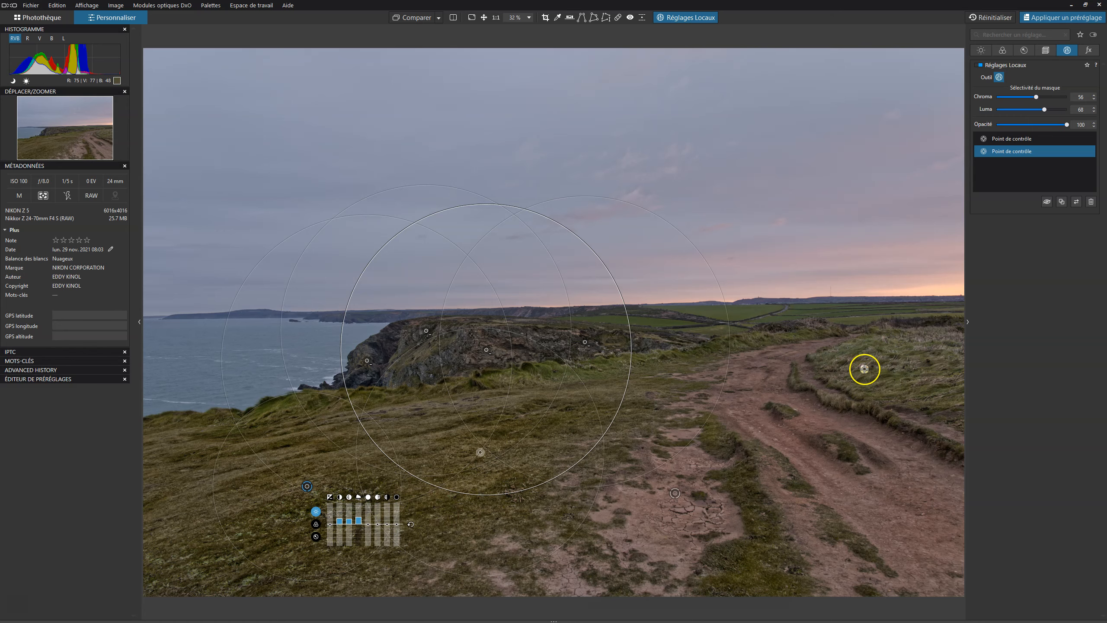
left_click(894, 374)
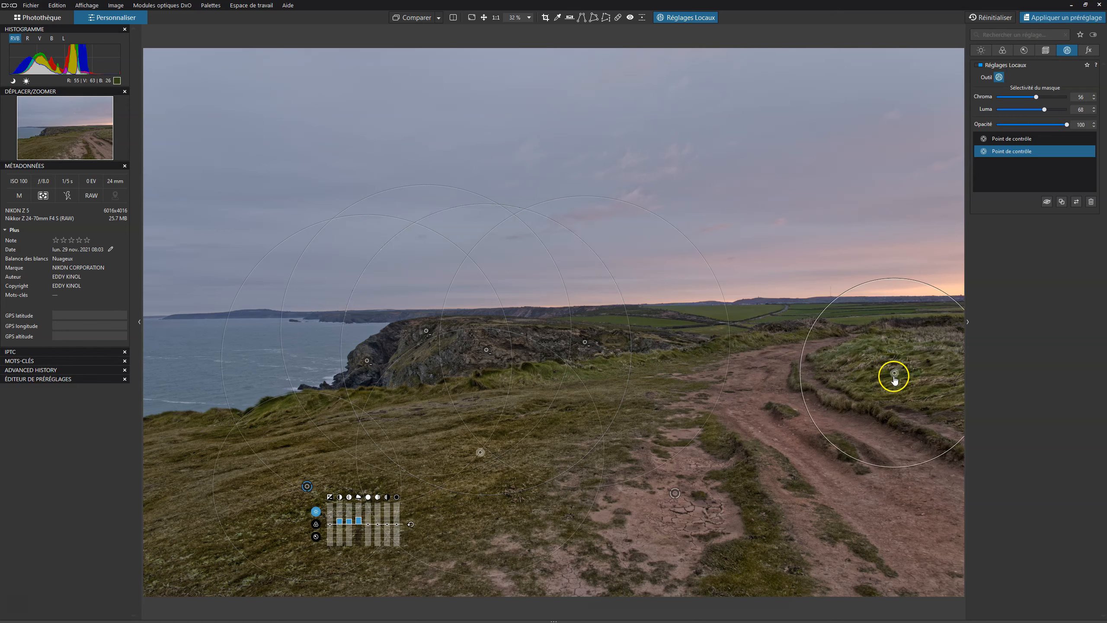
left_click_drag(894, 375, 886, 365)
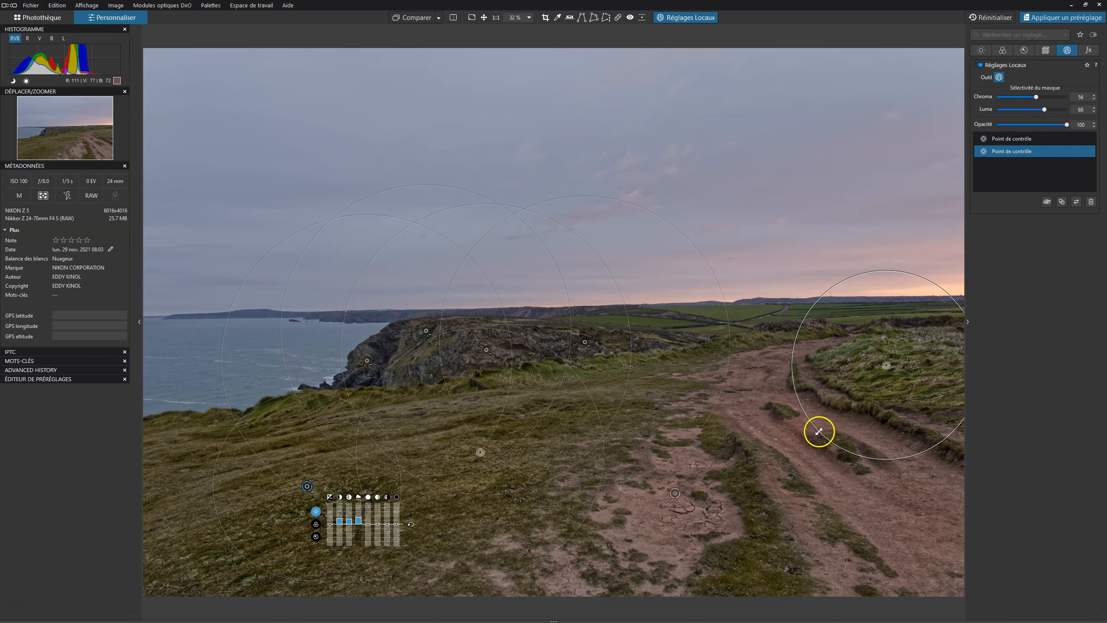
left_click_drag(819, 431, 825, 424)
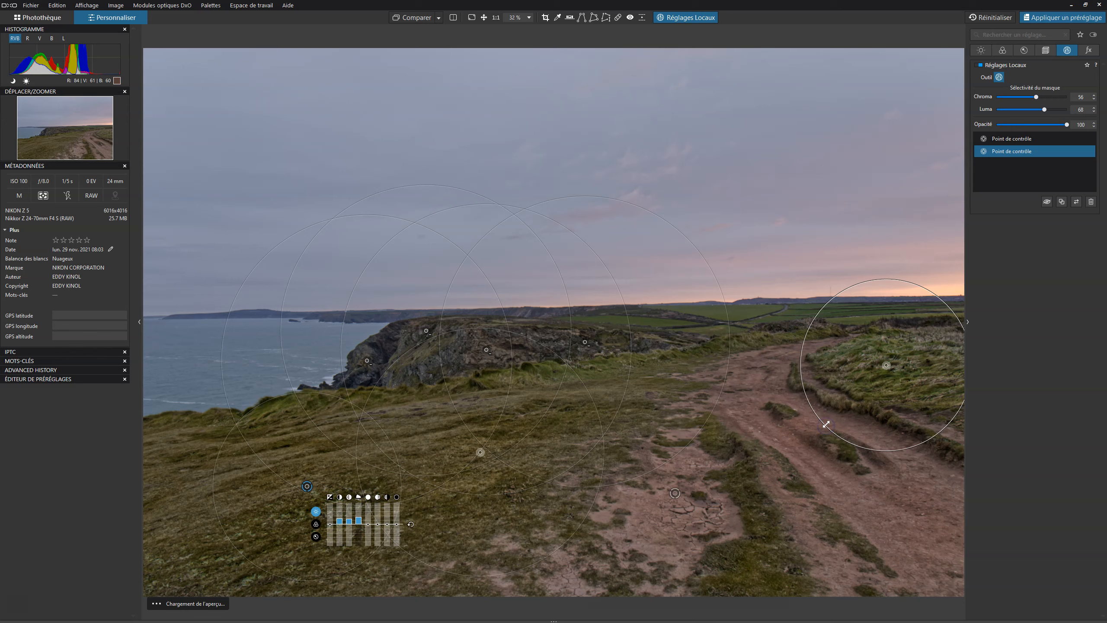
key("m")
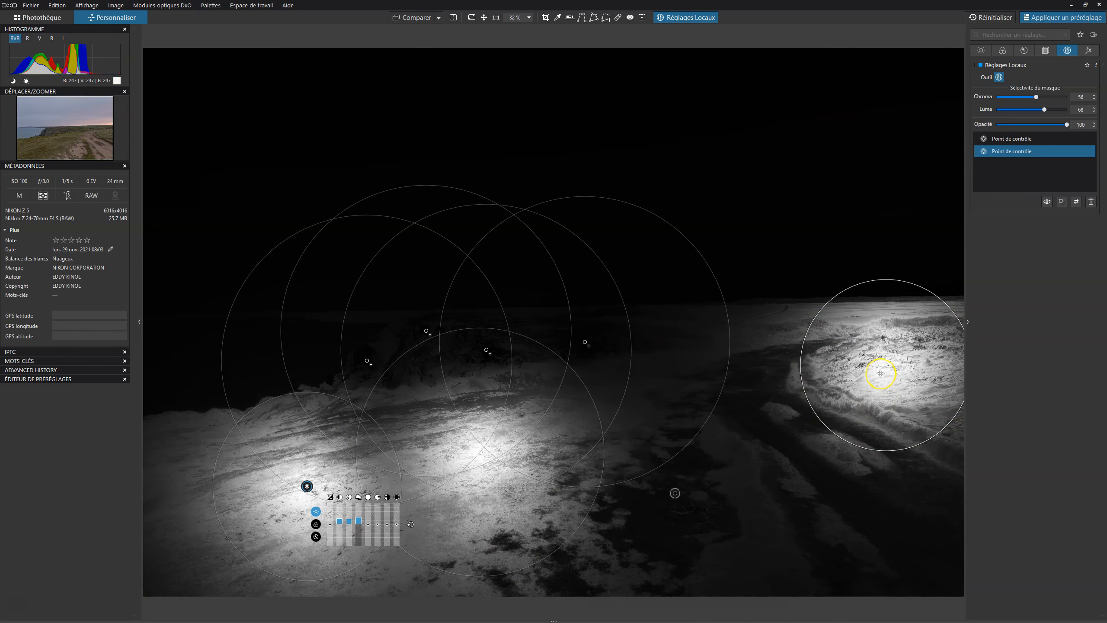
key("m")
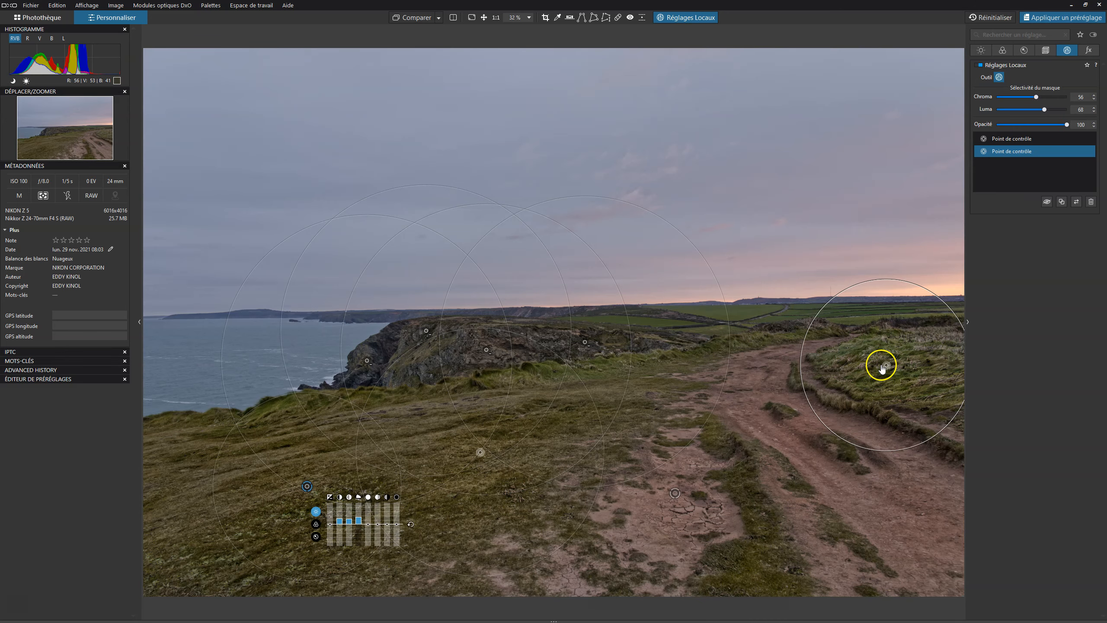
key("m")
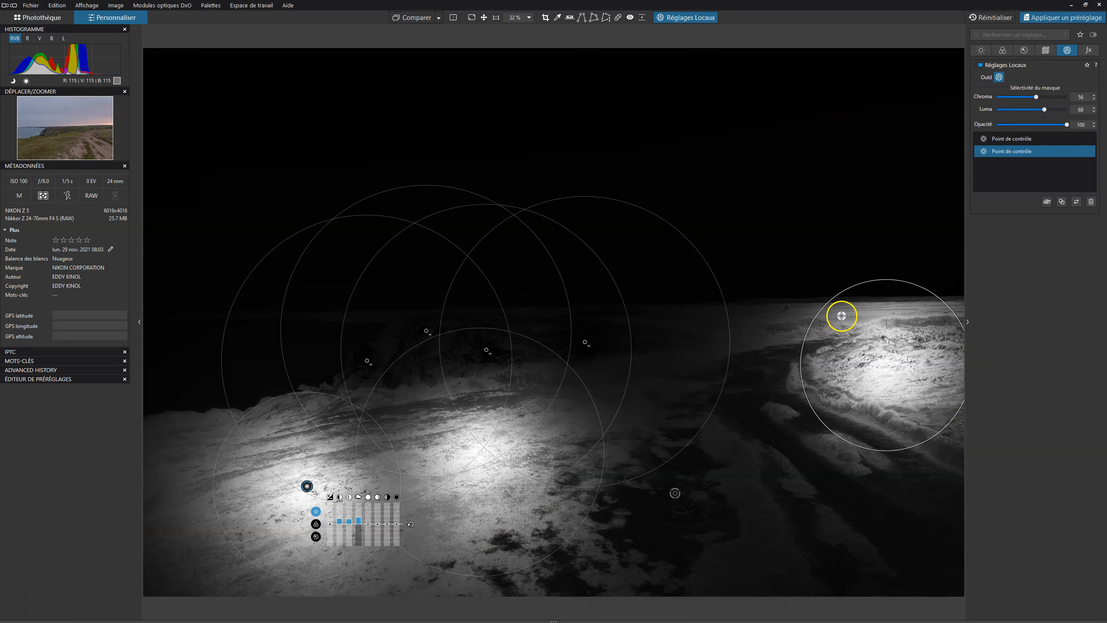
Add four more grass mask points along the right-hand grass near the horizon.
left_click(850, 317)
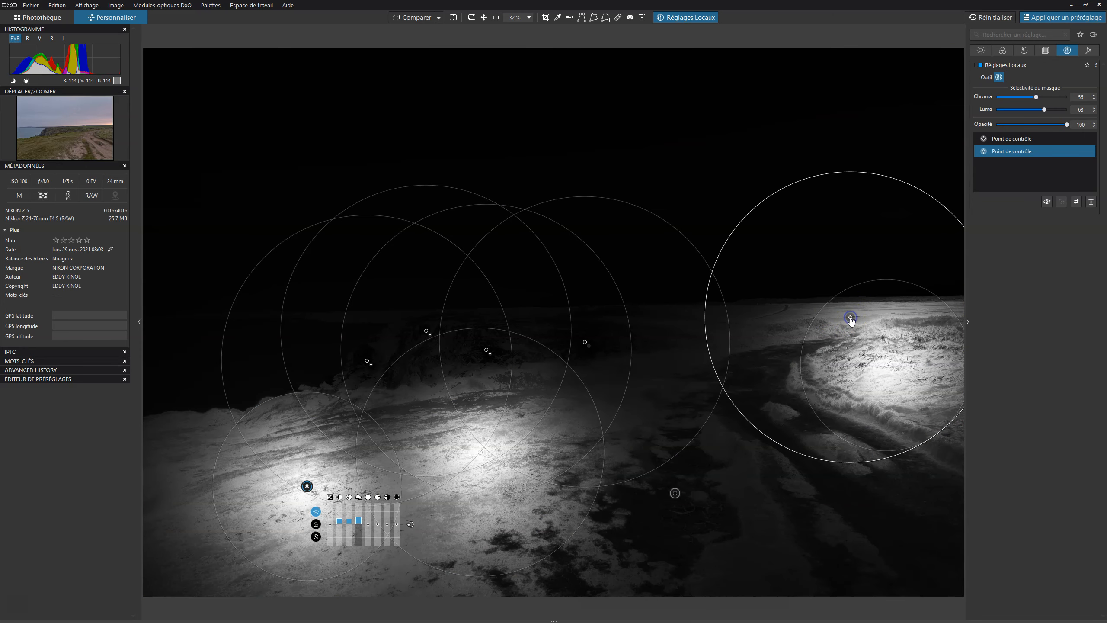
left_click(897, 303)
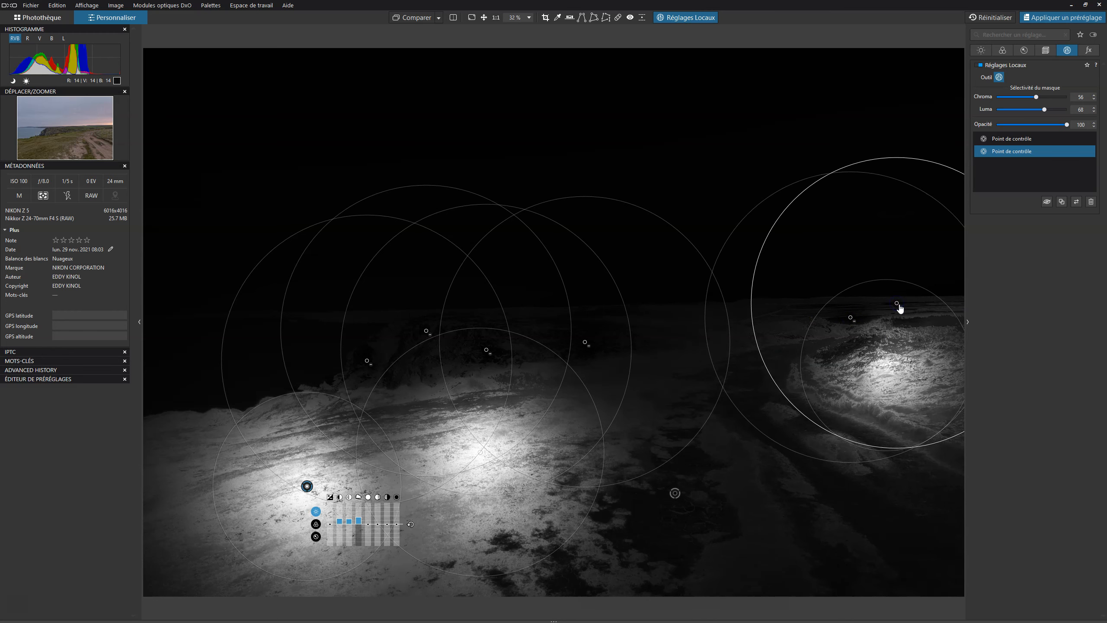
left_click(797, 326)
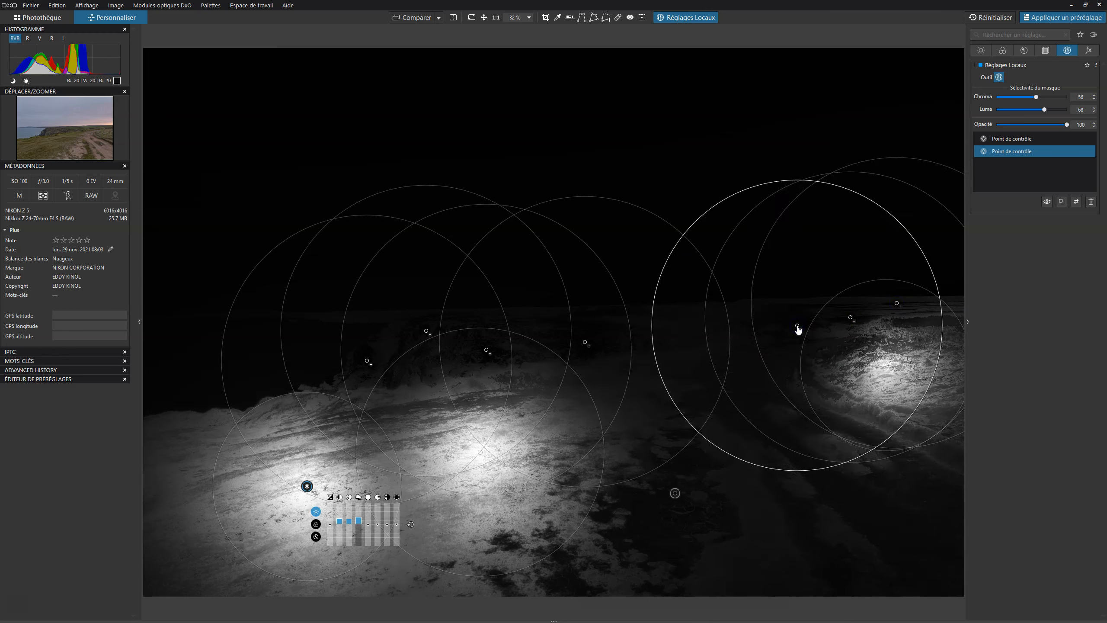
left_click(887, 326)
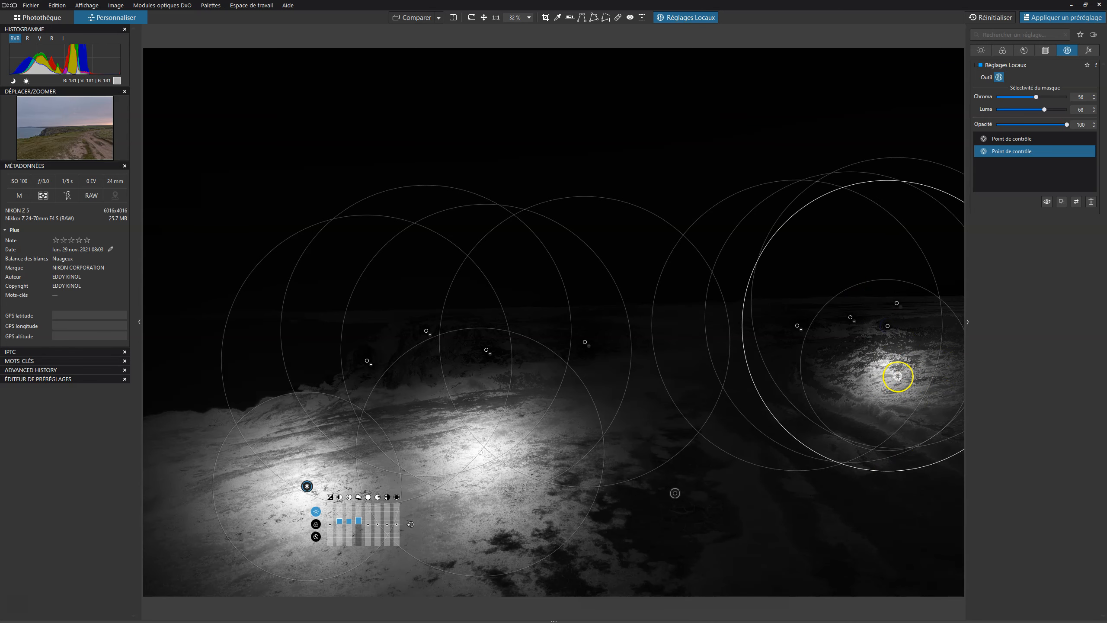
key("m")
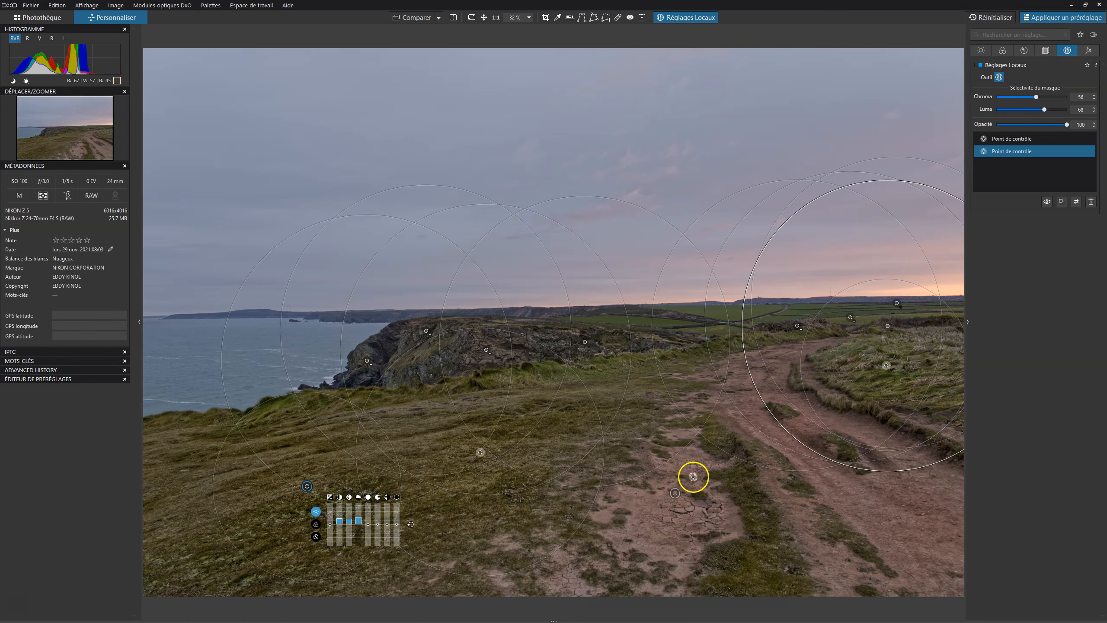
Create a new control point mask on the cliff and set its luma selectivity to 61 while viewing the mask.
right_click(714, 505)
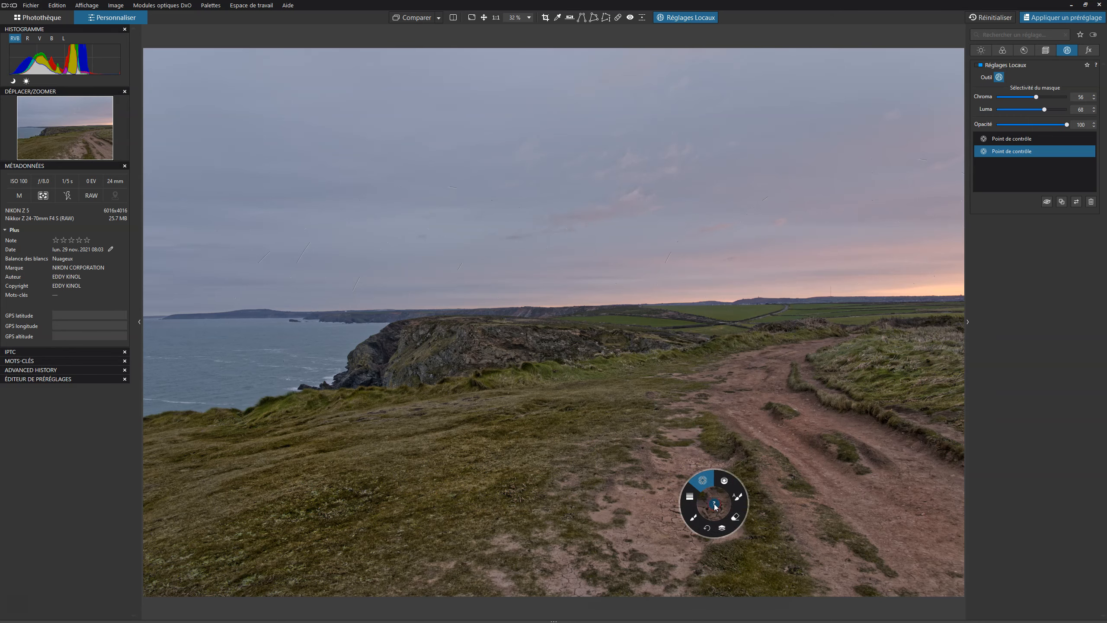
left_click(728, 529)
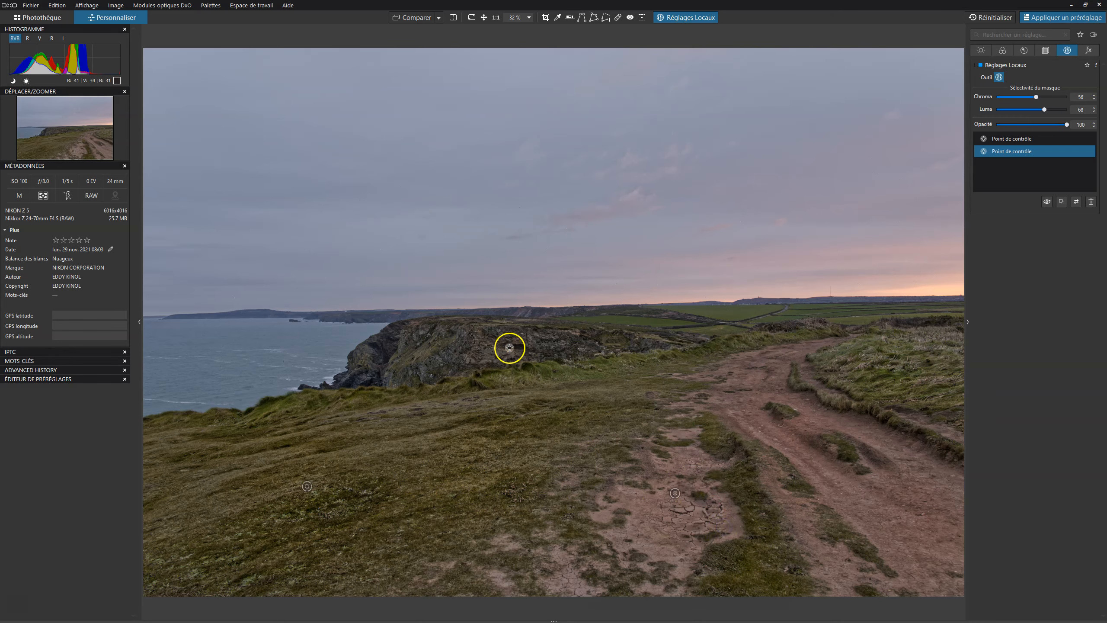
left_click(502, 350)
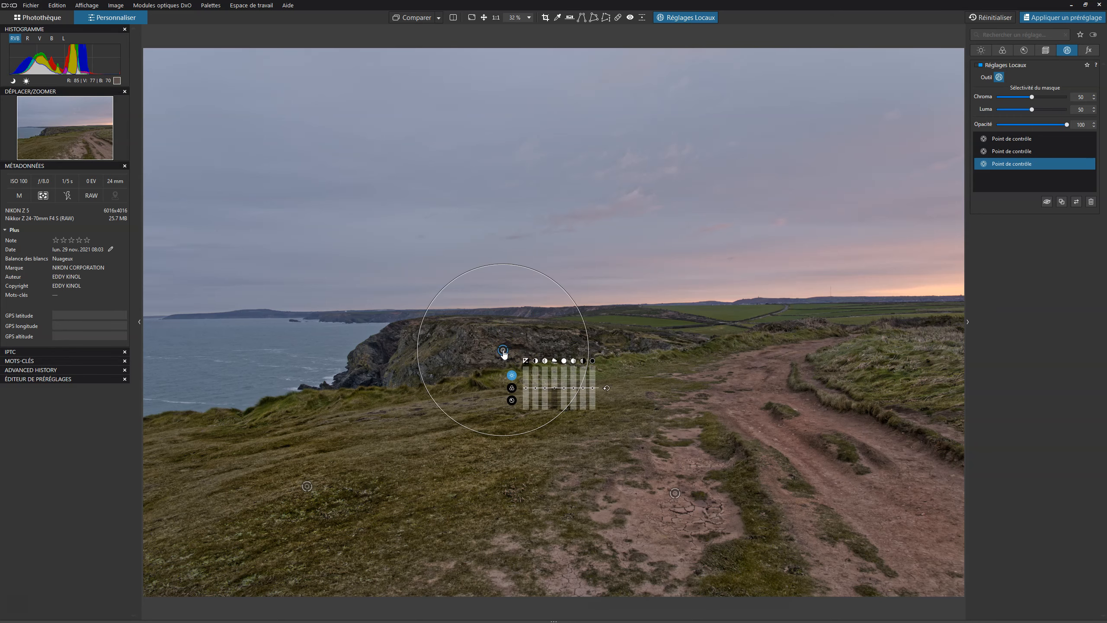
key("m")
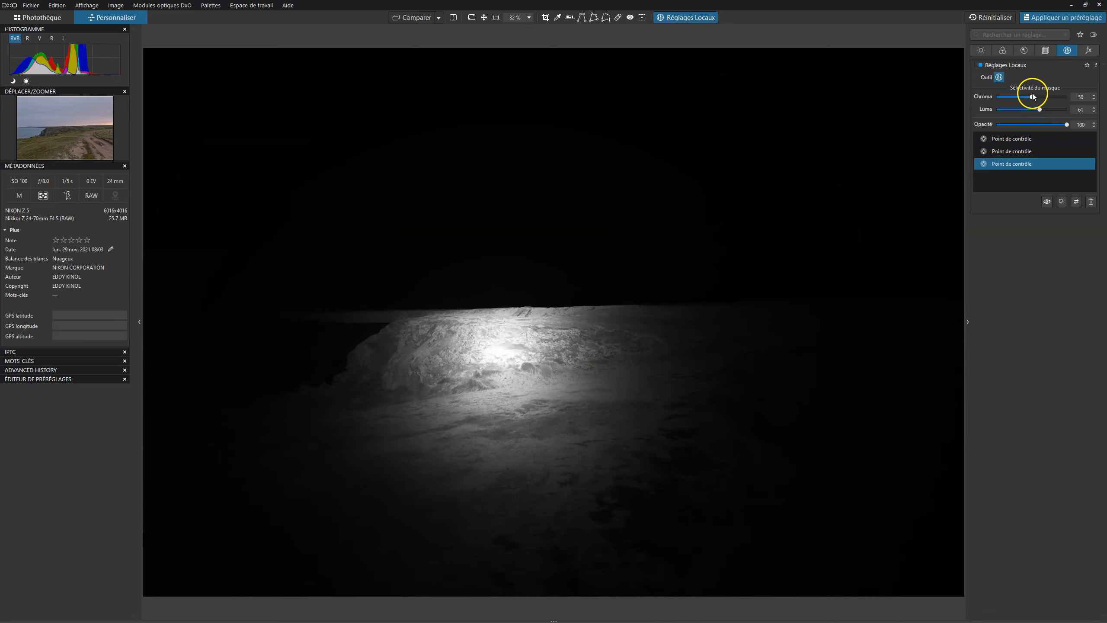
left_click_drag(1035, 99, 1039, 100)
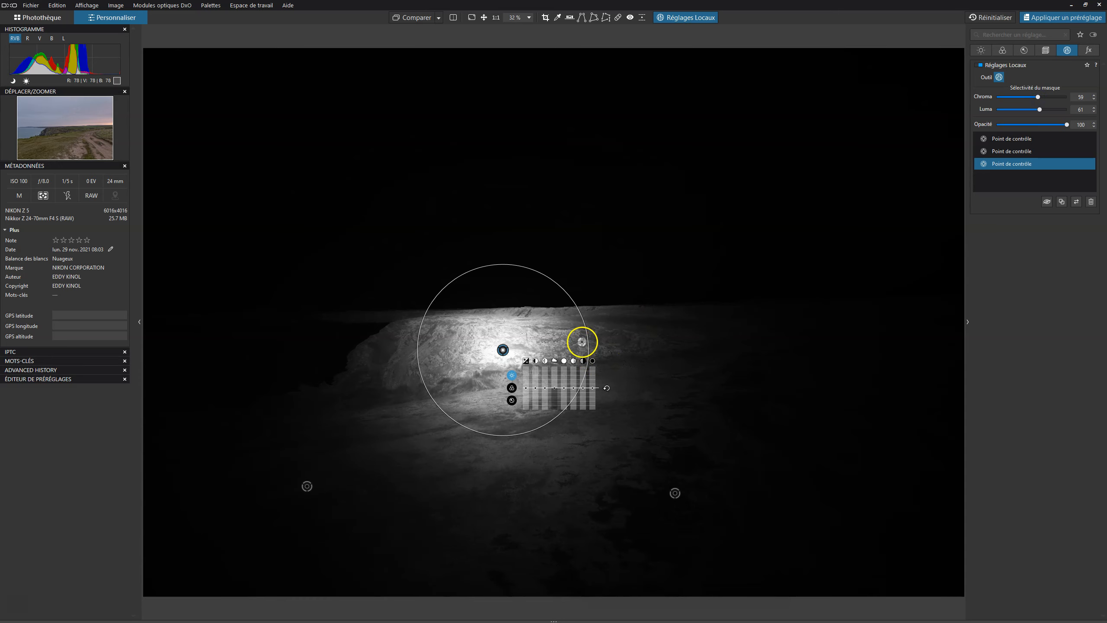
Enlarge the cliff point's radius and add six more points across the cliff and the slope below it.
left_click_drag(587, 340, 623, 329)
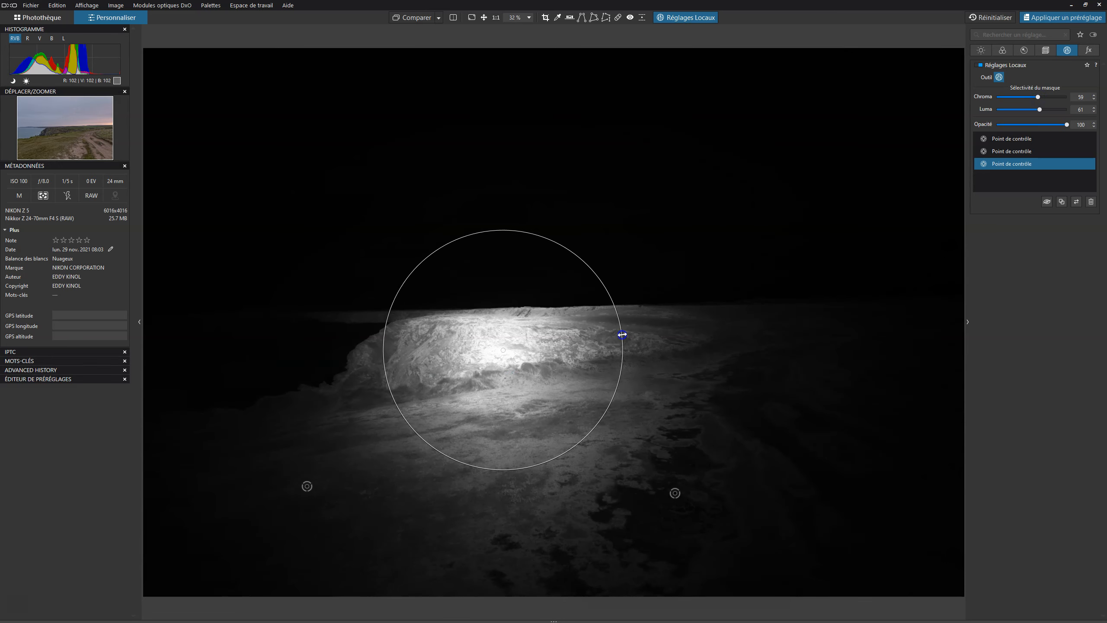
left_click(507, 428)
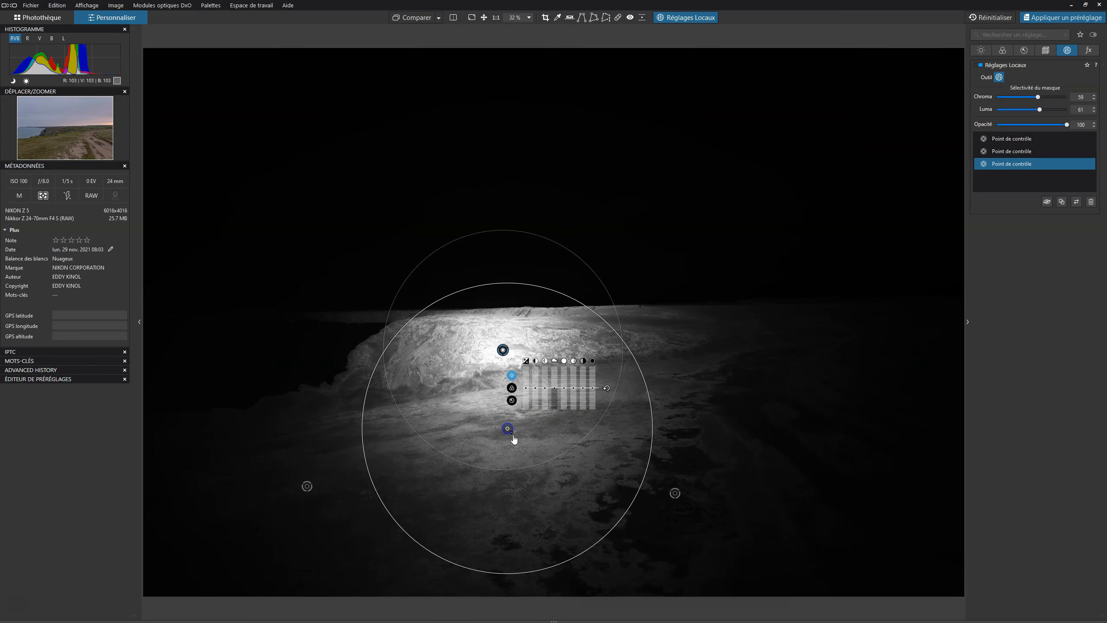
left_click(651, 374)
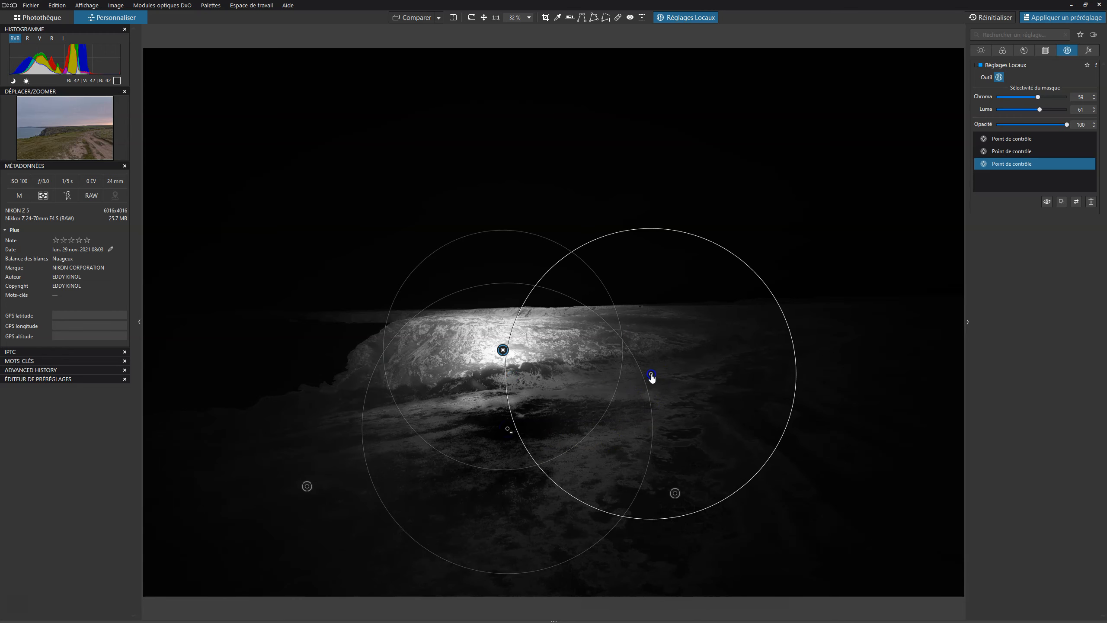
left_click(441, 405)
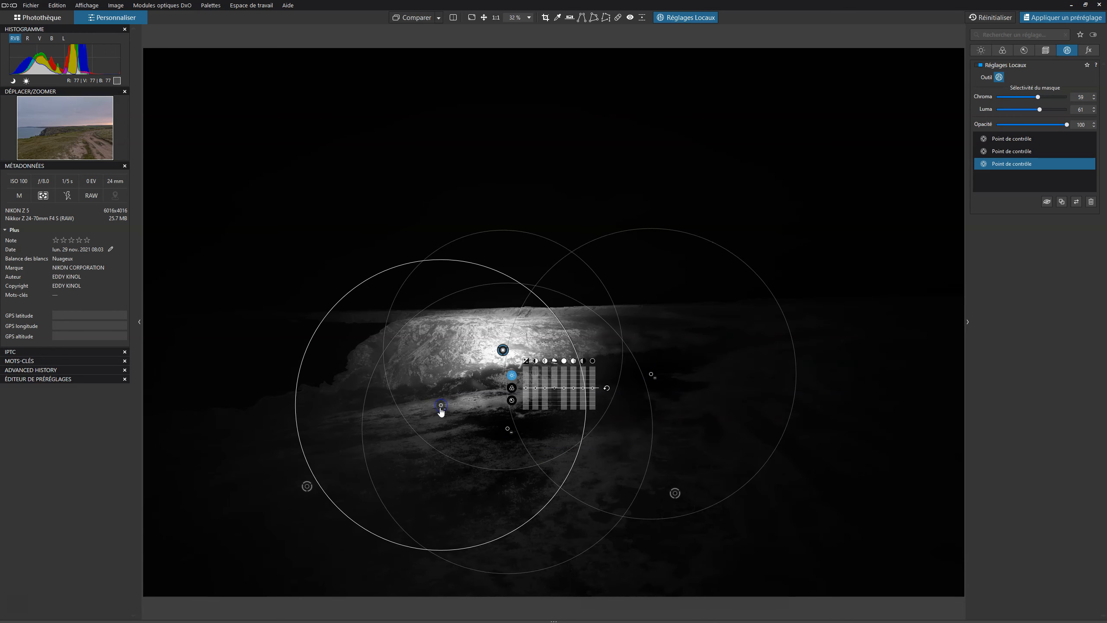
left_click(596, 466)
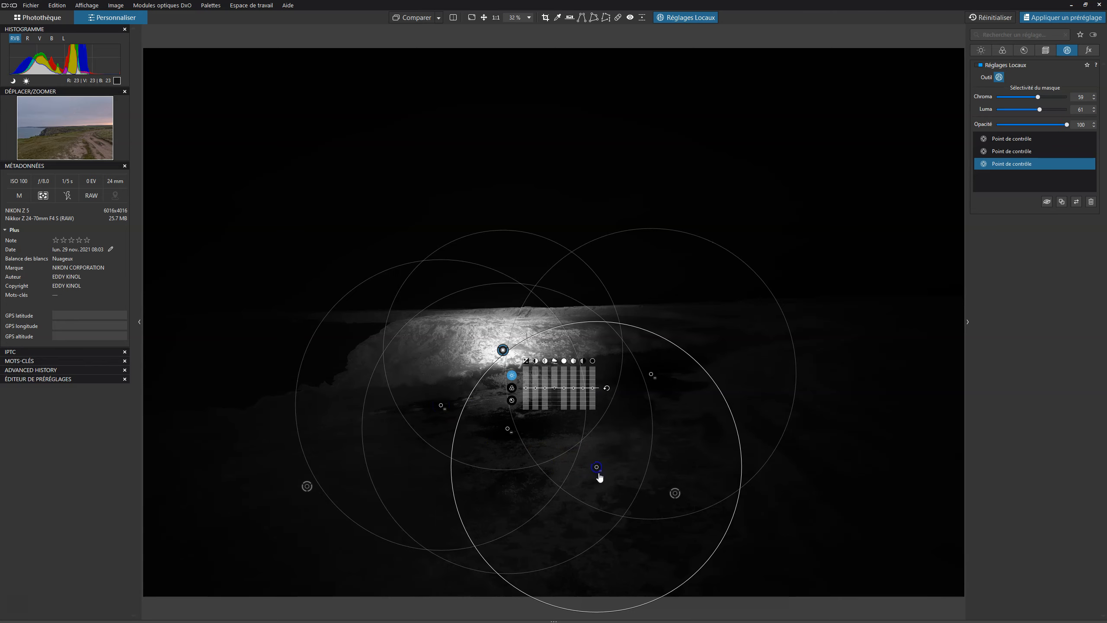
left_click(493, 401)
left_click(499, 380)
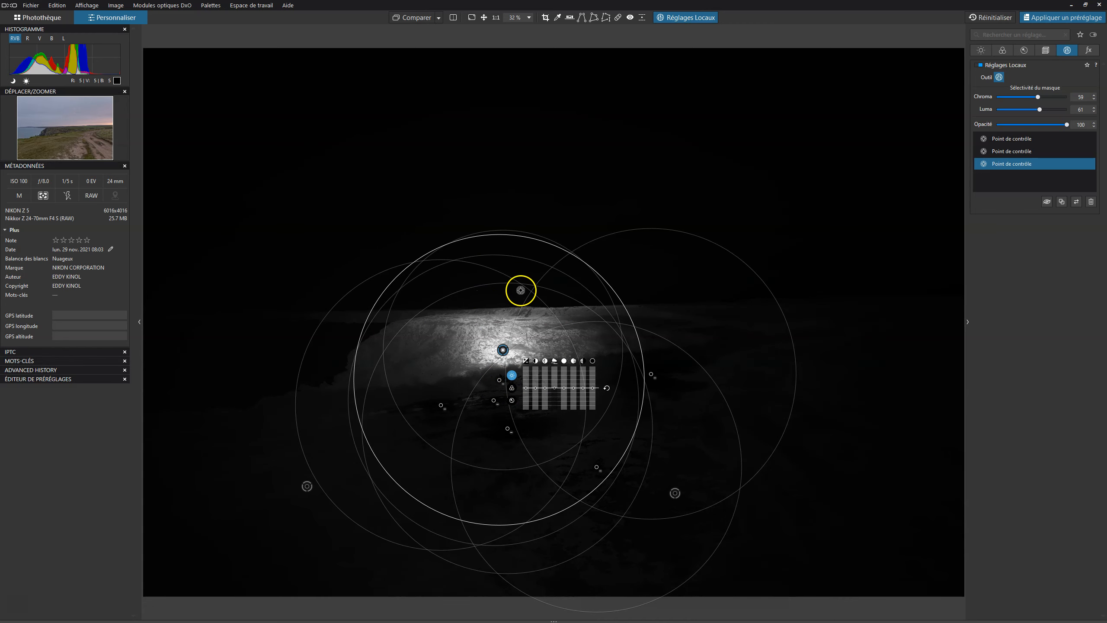
key("m")
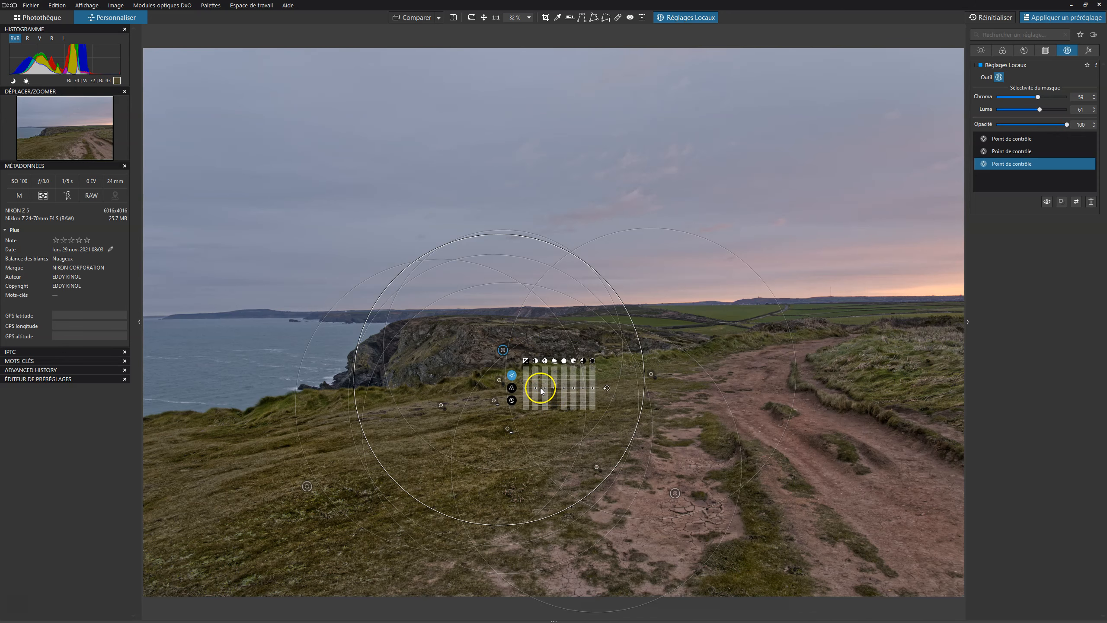
Raise the first tone slider for the cliff mask and move one point up onto the cliff face, viewing the mask.
left_click_drag(544, 387, 545, 383)
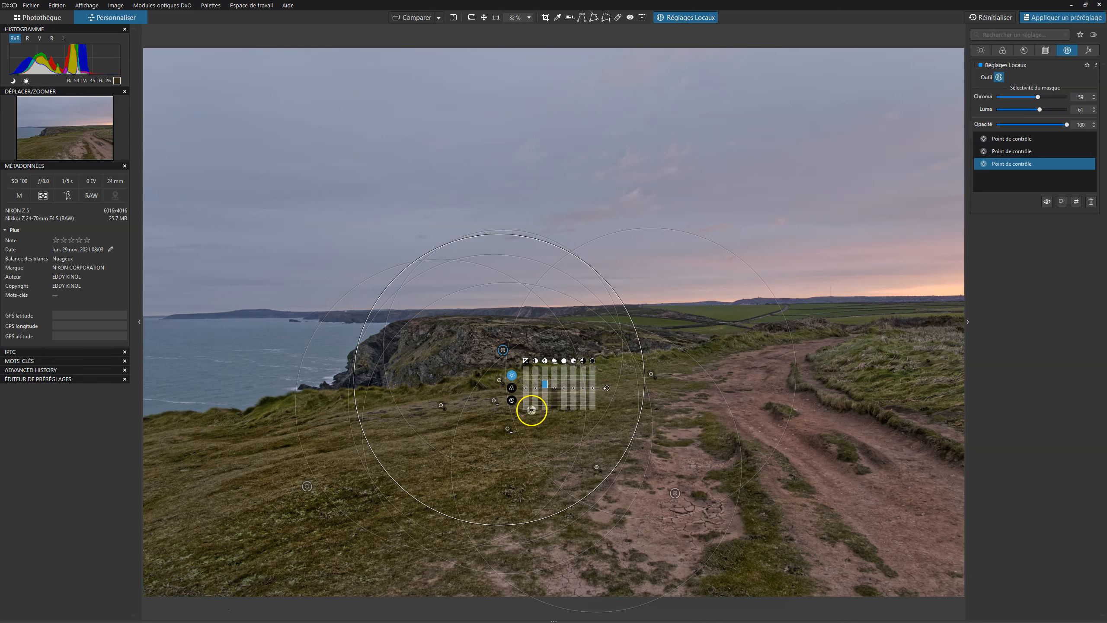
left_click_drag(438, 392, 429, 348)
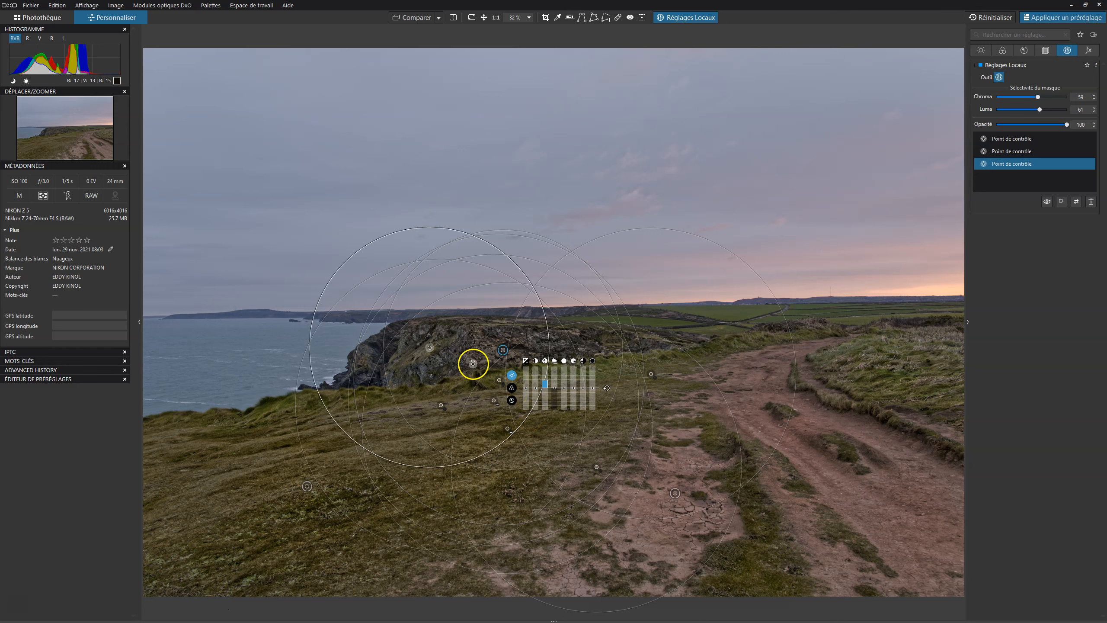
key("m")
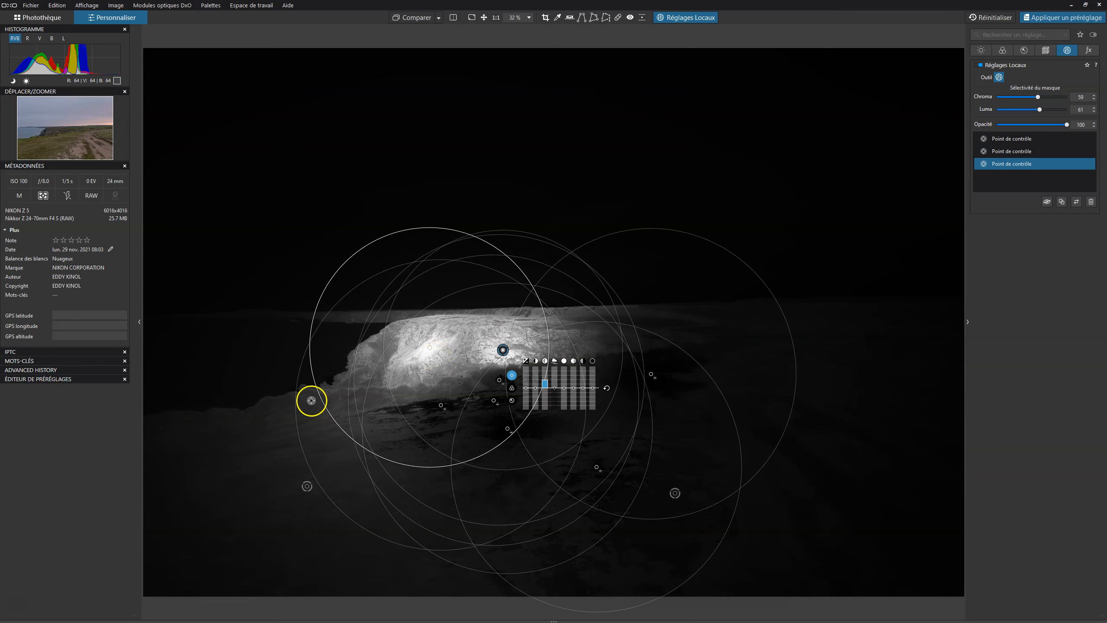
Resize and reposition cliff mask points along the base of the cliff, add another point, then leave the mask view.
left_click(400, 393)
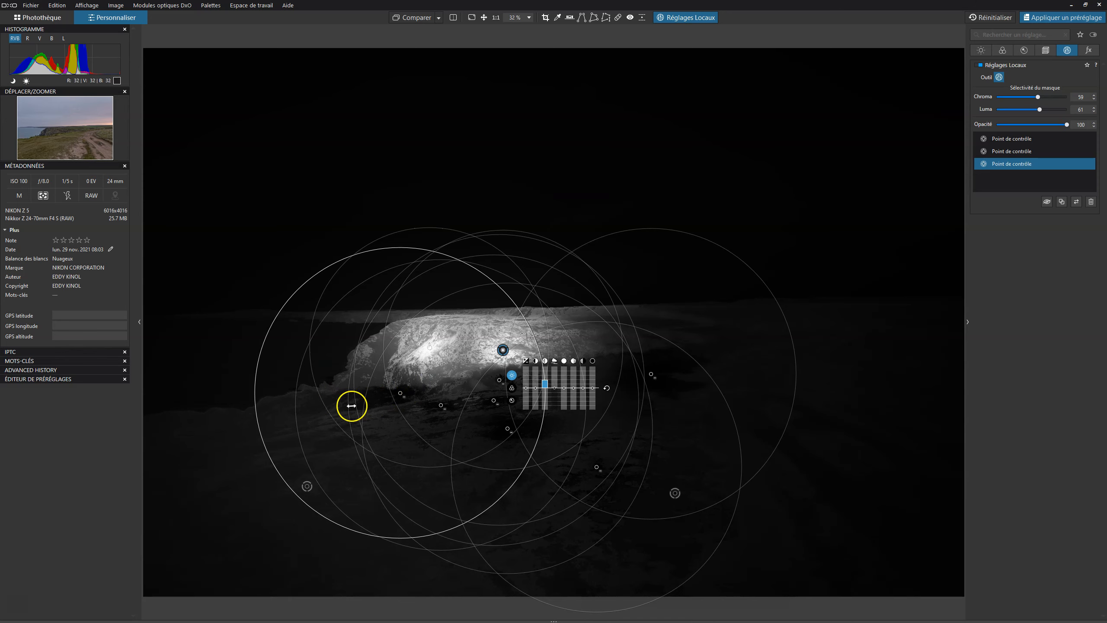
left_click(383, 425, "alt")
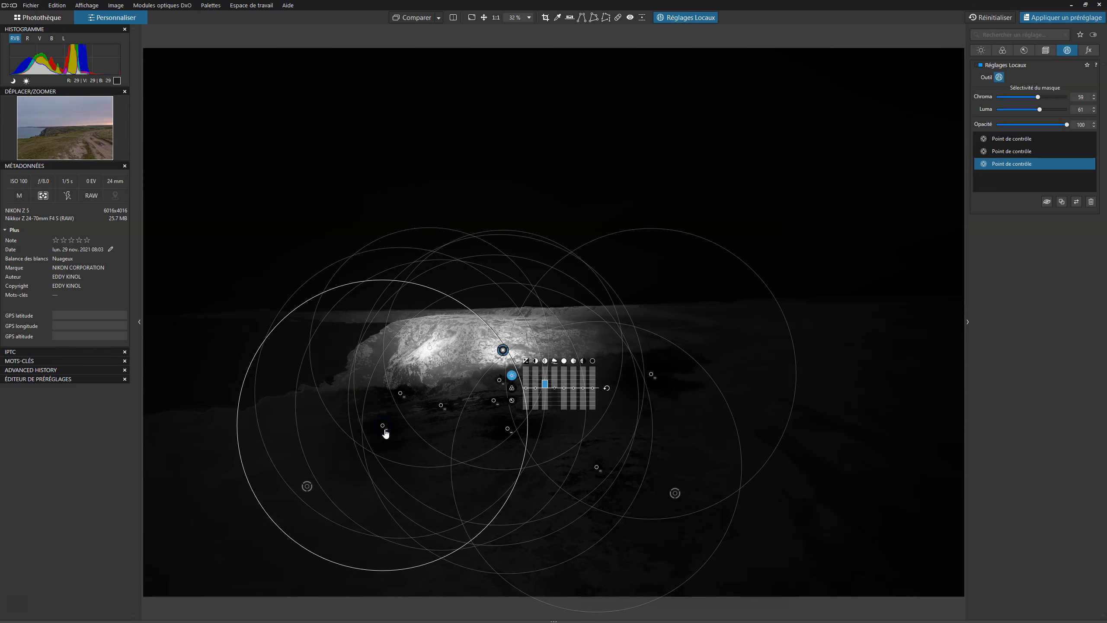
left_click(455, 395)
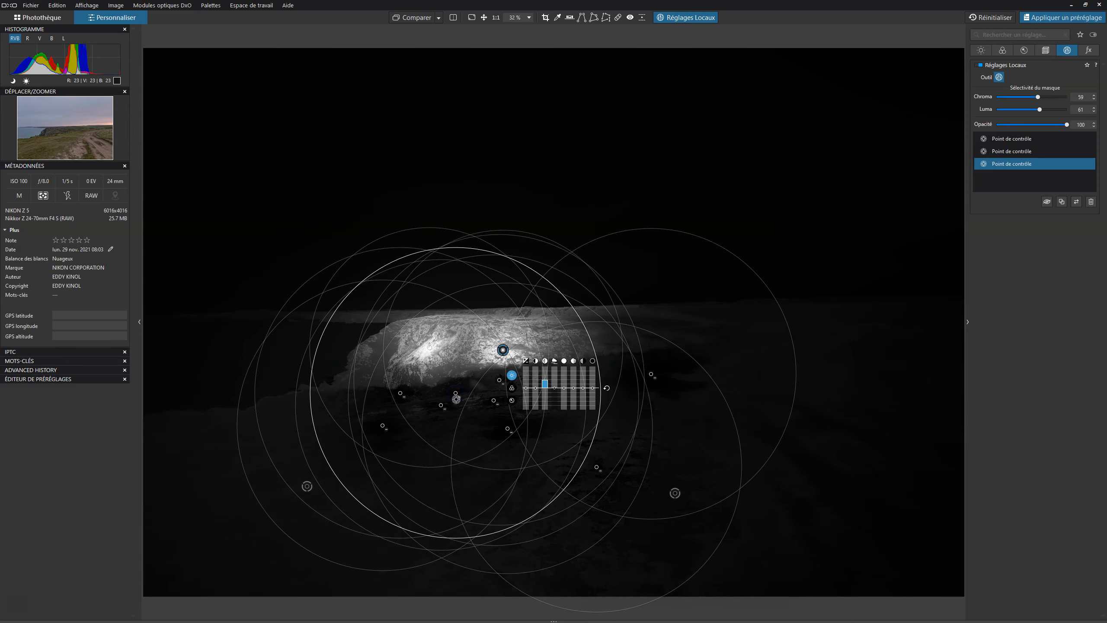
left_click(489, 401)
key("m")
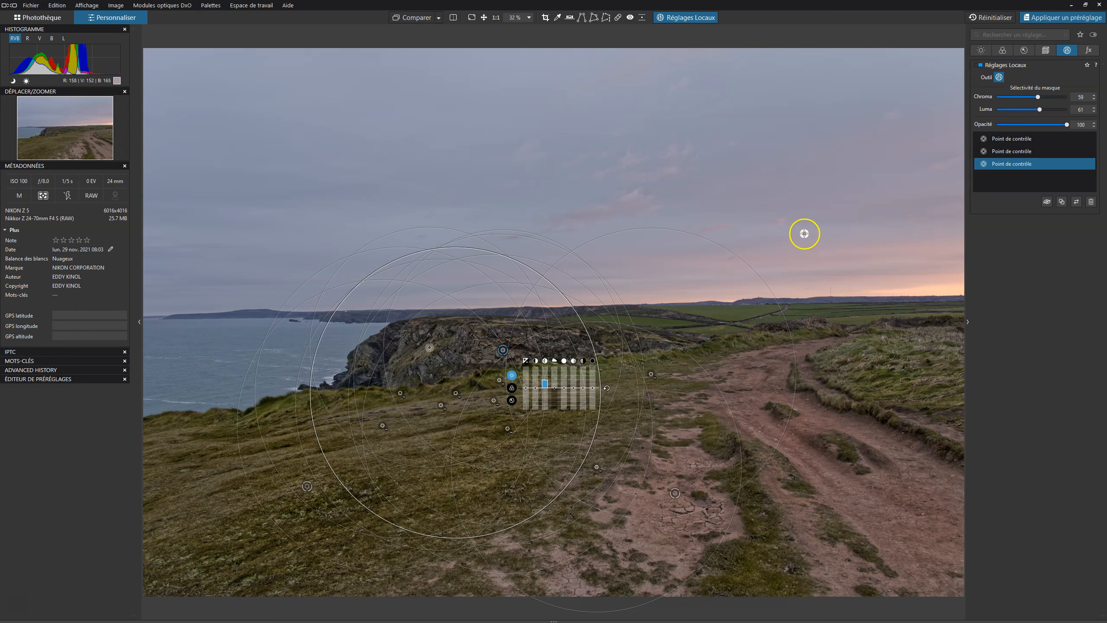
Create a new control line mask and drag its gradient down onto the horizon.
right_click(786, 173)
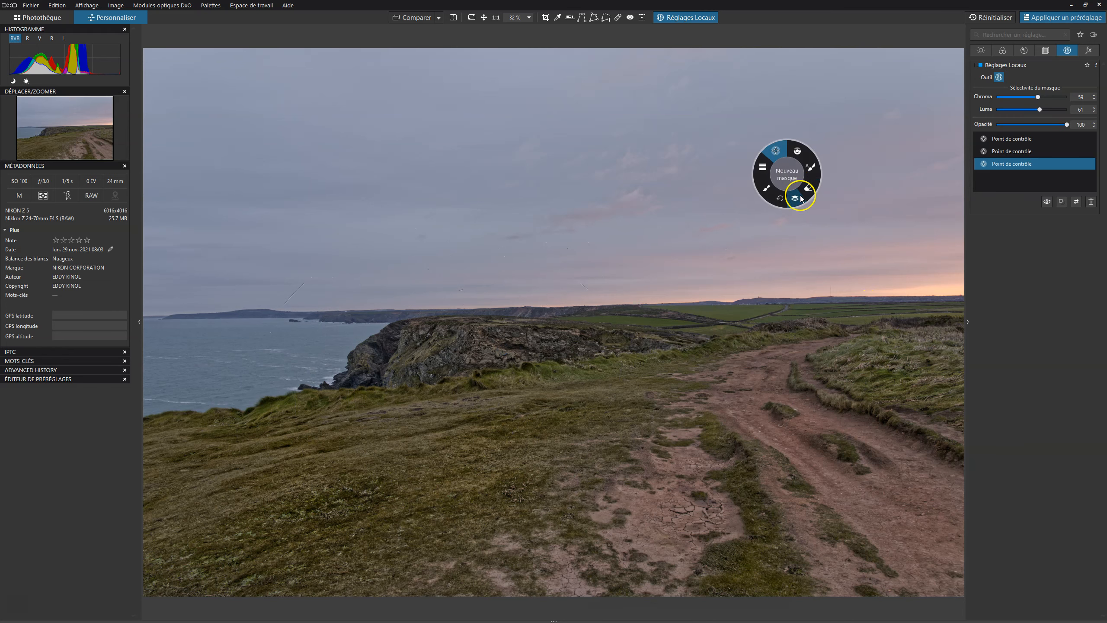
left_click(800, 199)
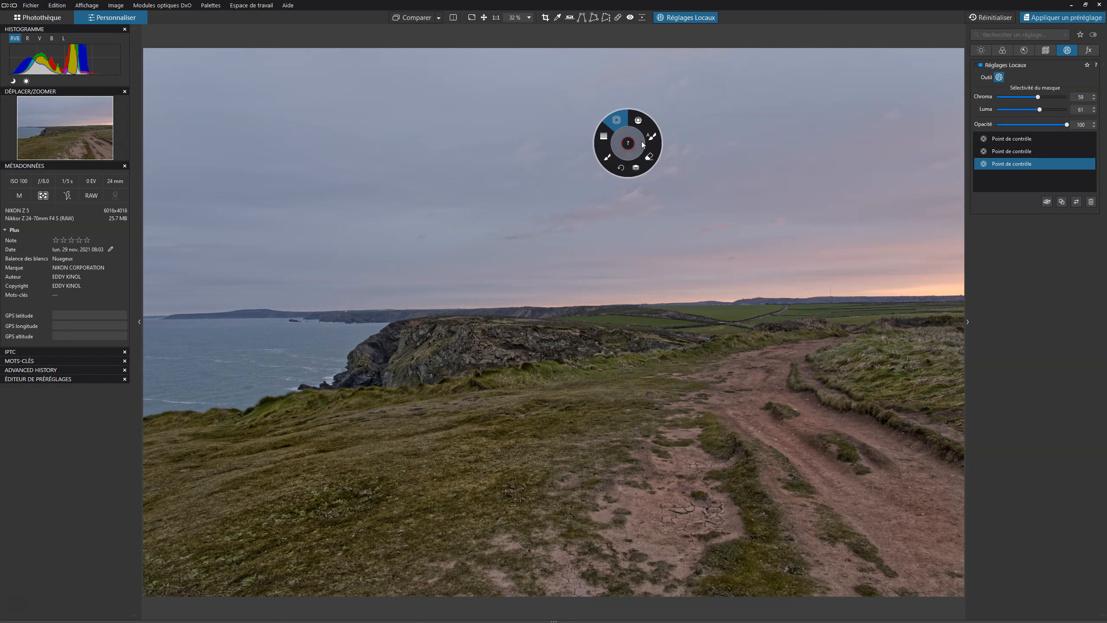
left_click(644, 124)
left_click_drag(575, 86, 574, 131)
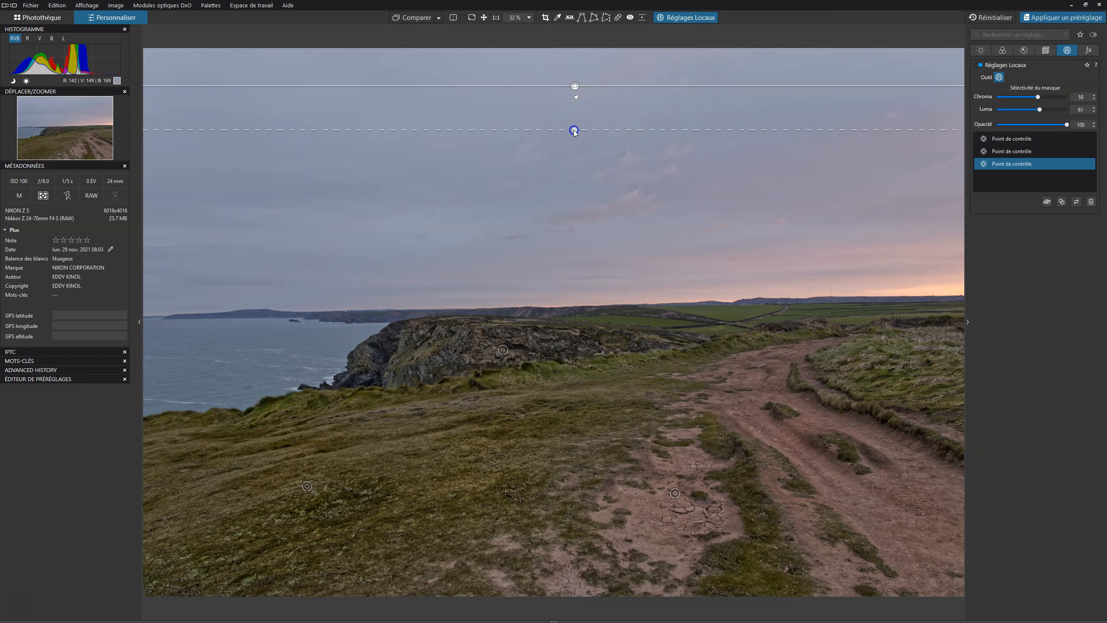
left_click_drag(574, 86, 597, 300)
While viewing the mask, adjust the control line's gradient extent and sample the sky colour with its eyedropper.
left_click(576, 102)
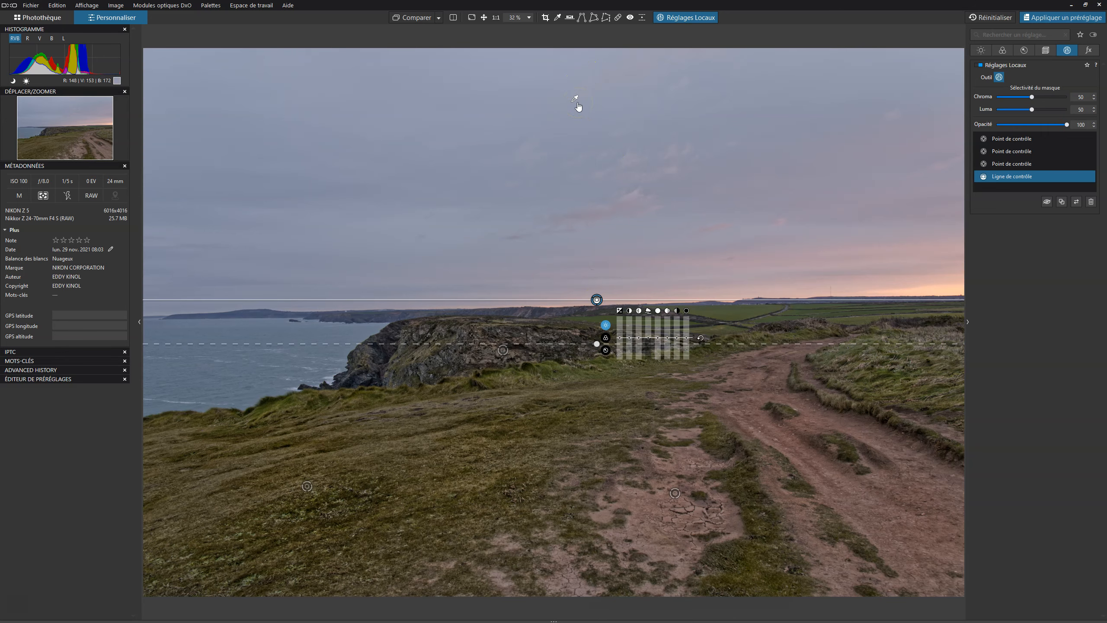
key("m")
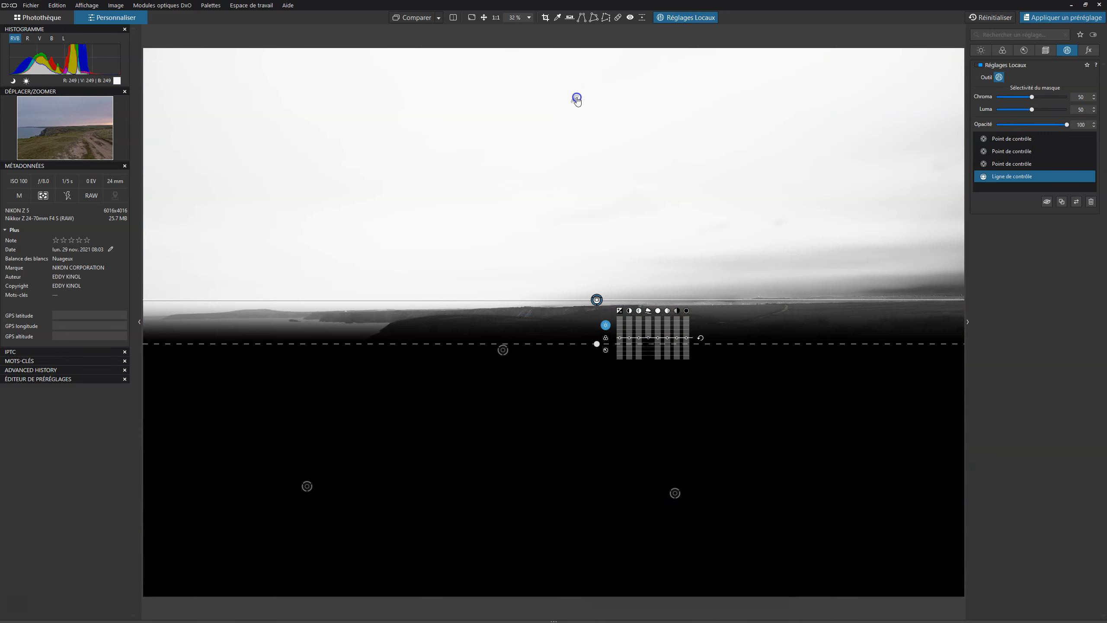
left_click(600, 110)
left_click_drag(558, 156, 558, 210)
left_click_drag(558, 156, 554, 329)
left_click(547, 177)
left_click_drag(547, 177, 264, 313)
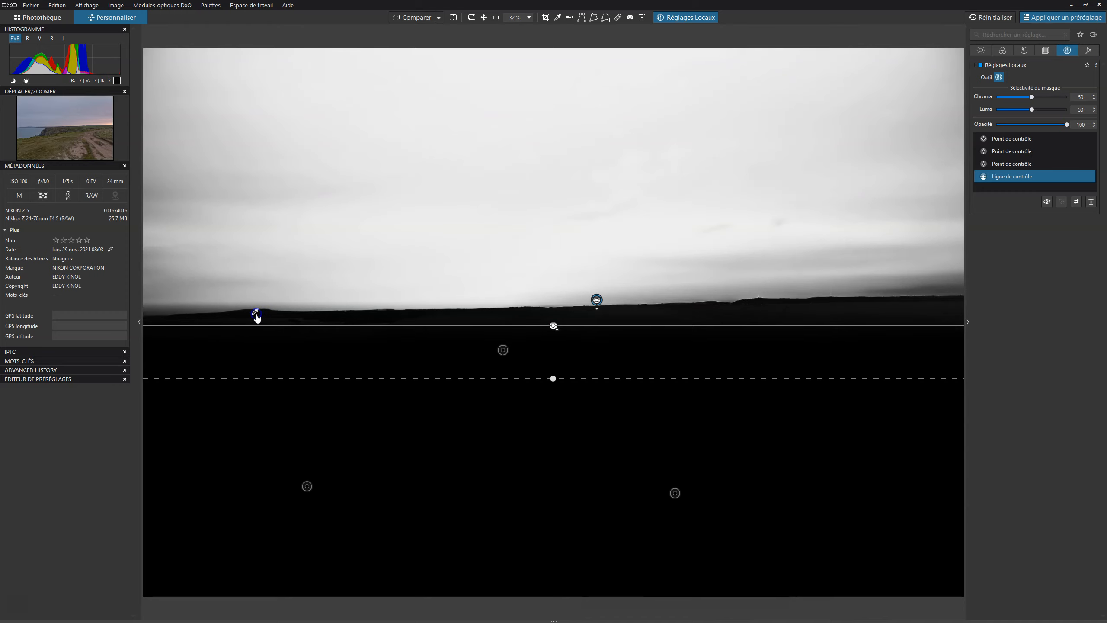
left_click(567, 228)
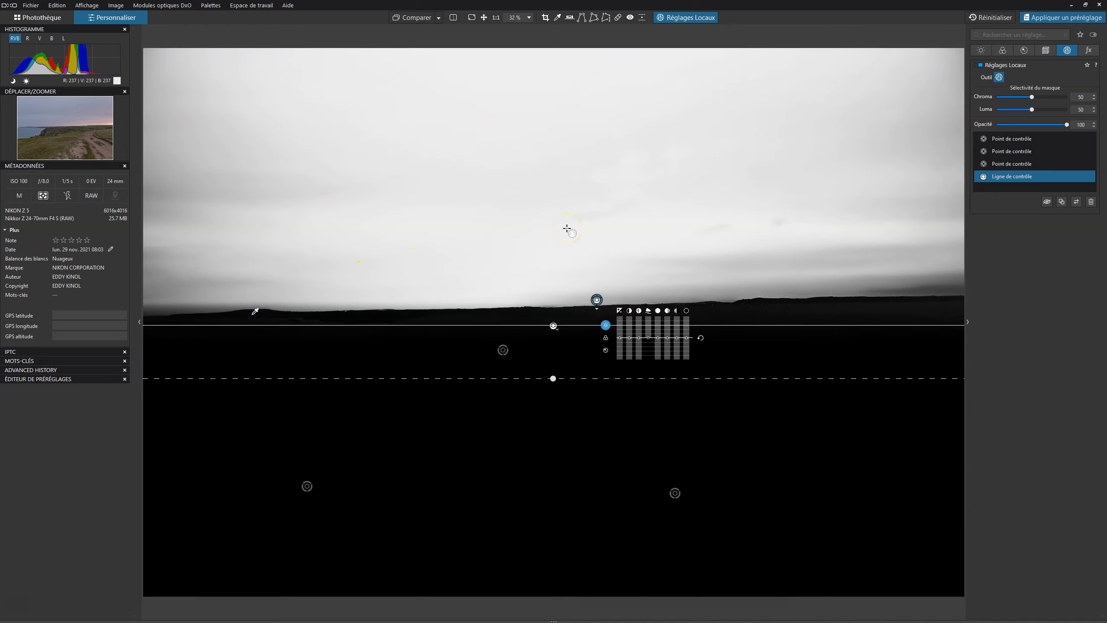
left_click(587, 212)
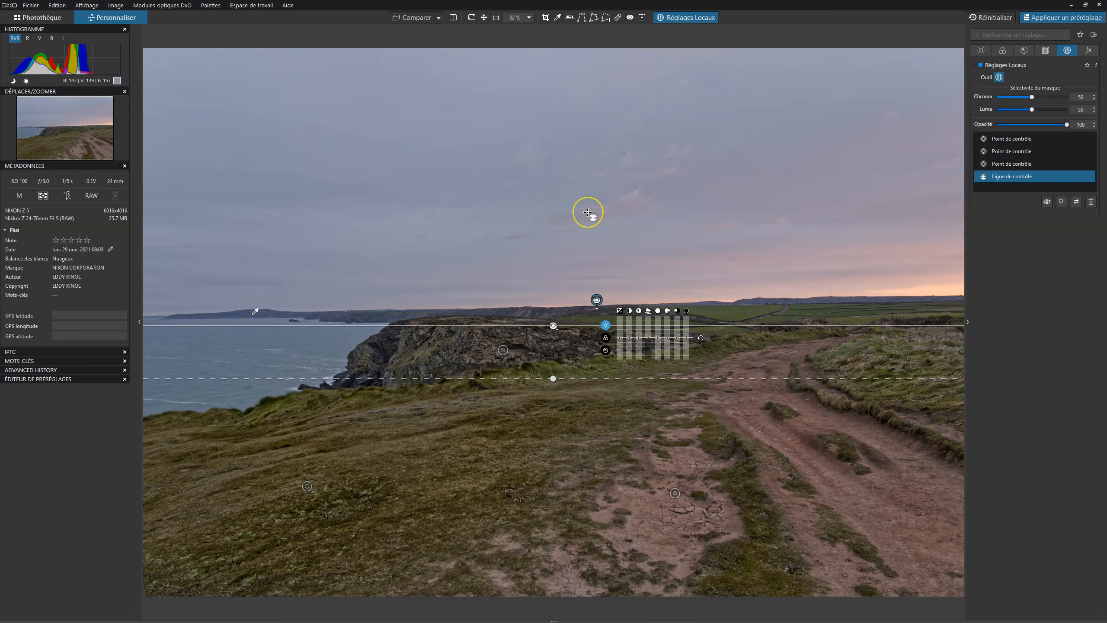
Adjust one of the control line's tone sliders to correct the sky.
left_click(597, 300)
left_click(597, 300)
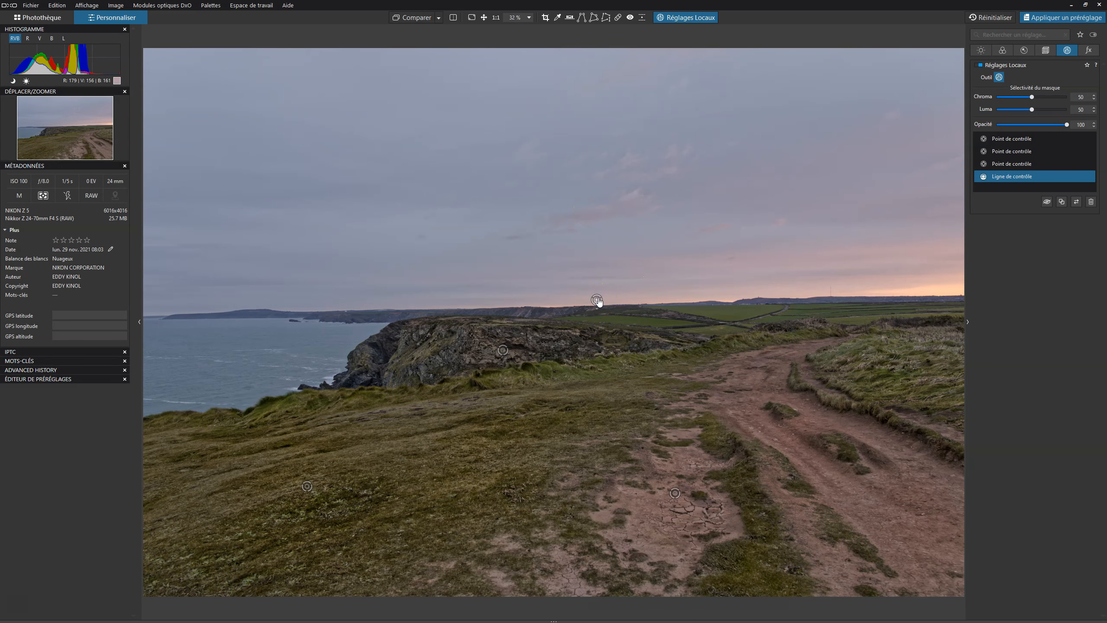
left_click(597, 300)
left_click_drag(644, 328, 640, 345)
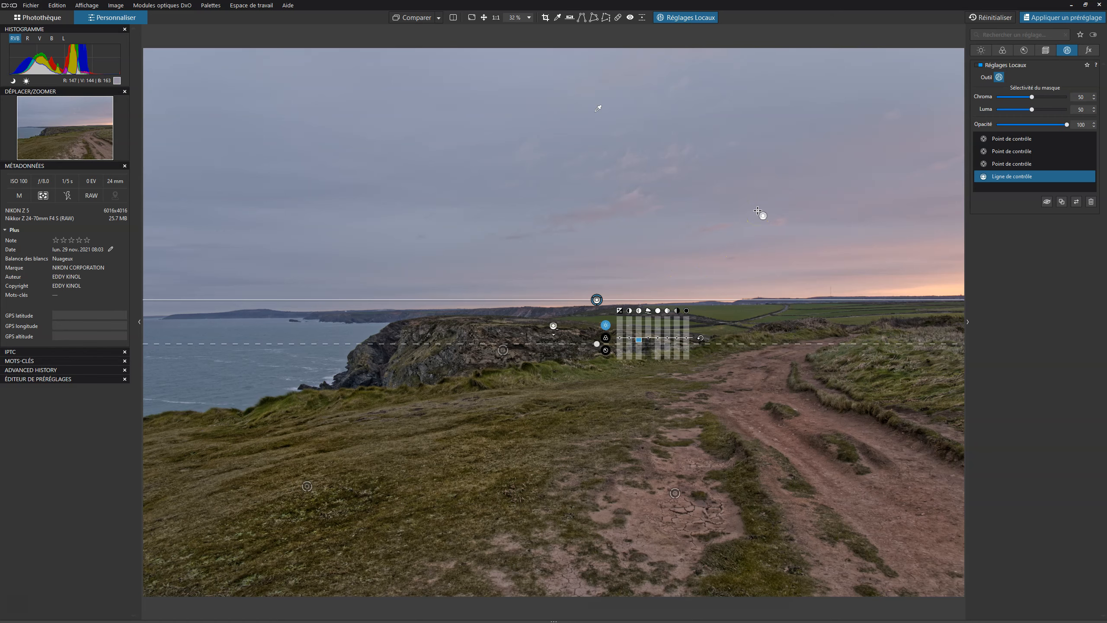
Compare the edited photo with the original by toggling the before/after view several times.
left_click(412, 18)
left_click(412, 18)
left_click(412, 19)
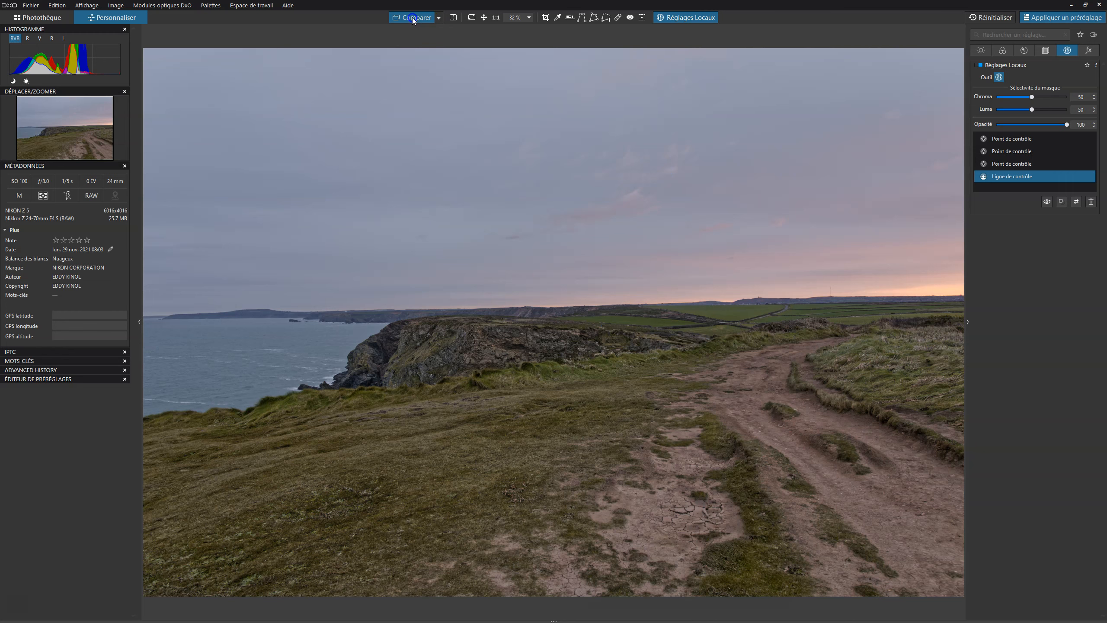
left_click(412, 19)
left_click(413, 20)
left_click(683, 16)
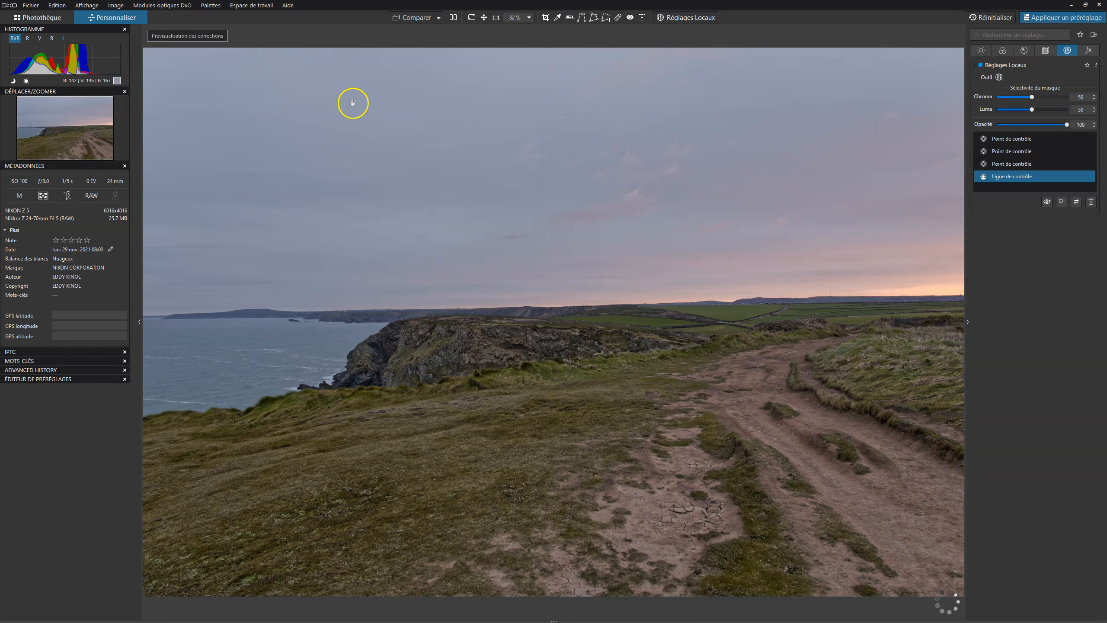
left_click(418, 17)
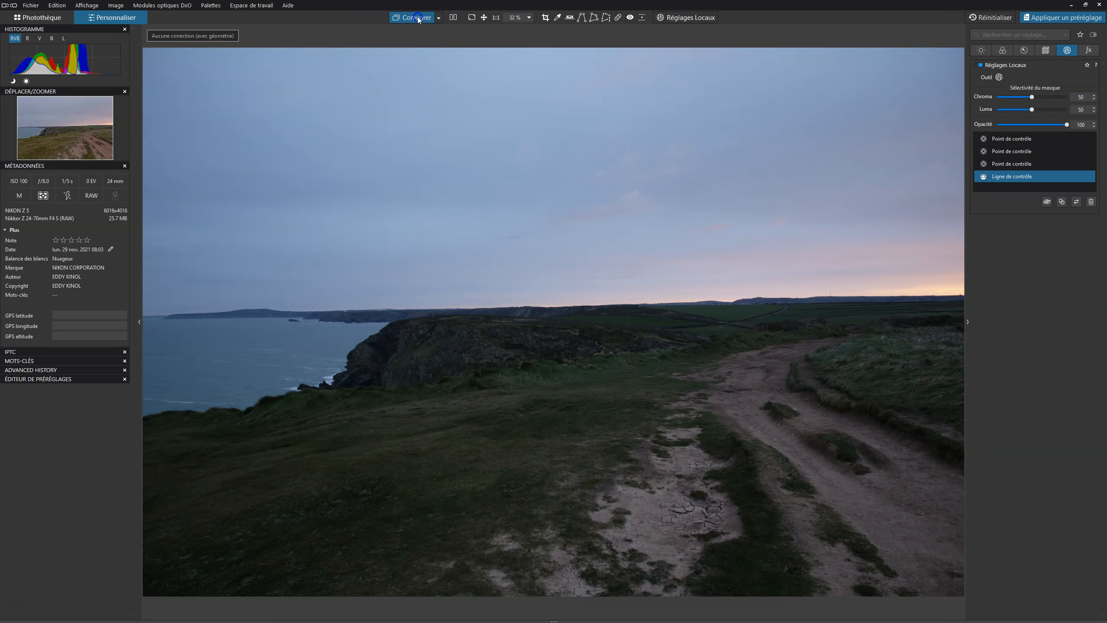
left_click(417, 17)
left_click(417, 17)
left_click(418, 17)
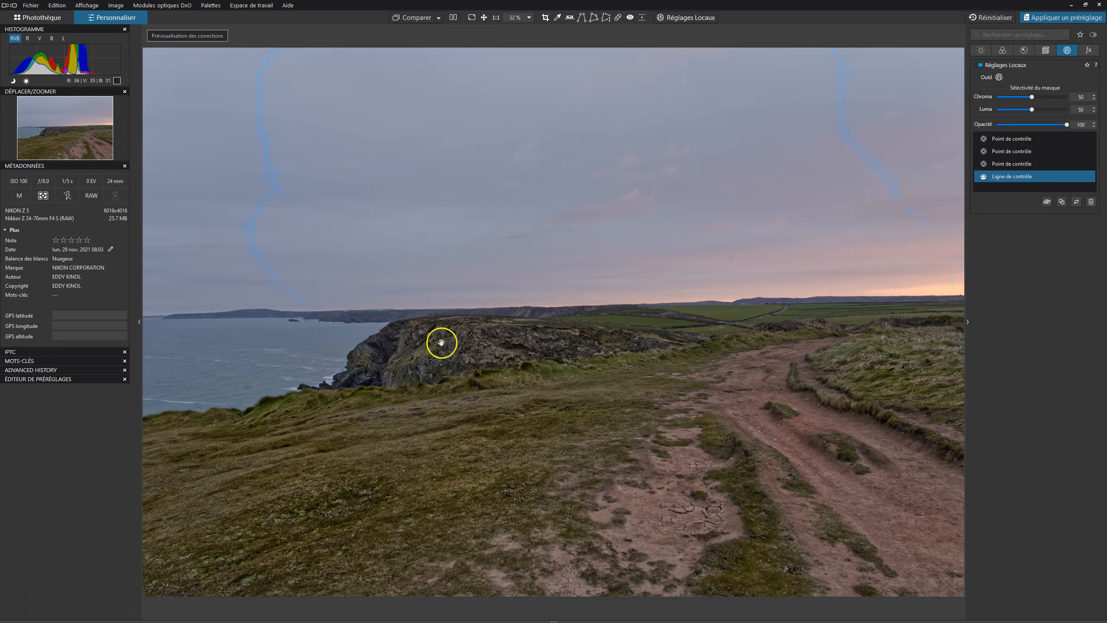
Zoom in to 100% to inspect the cliff detail, pan across it, then return to the fit view.
left_click(485, 348)
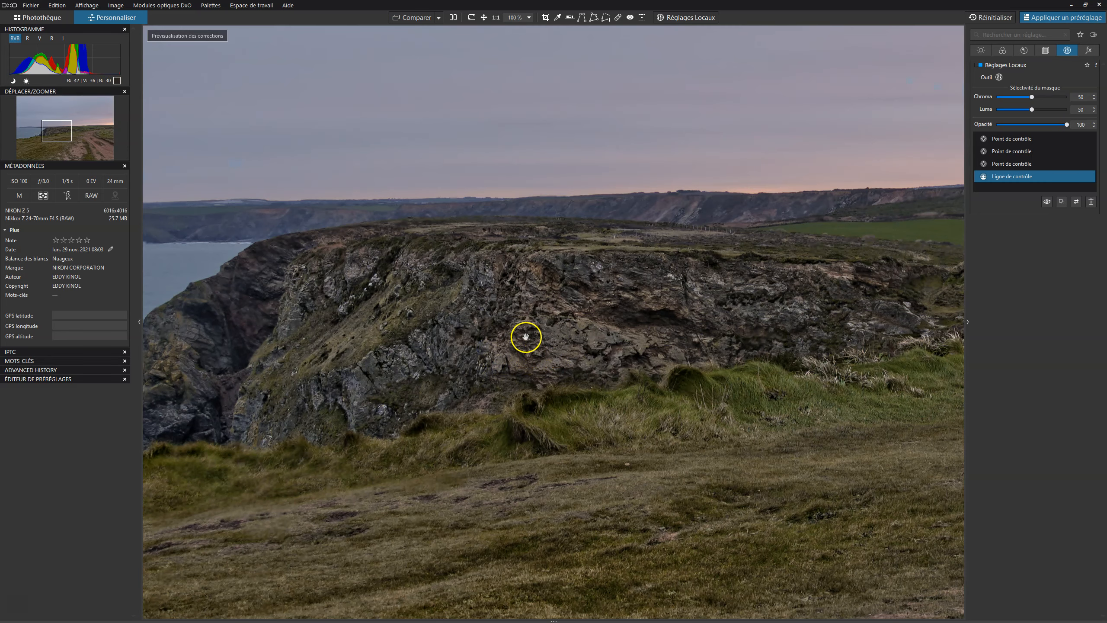
left_click_drag(523, 336, 573, 361)
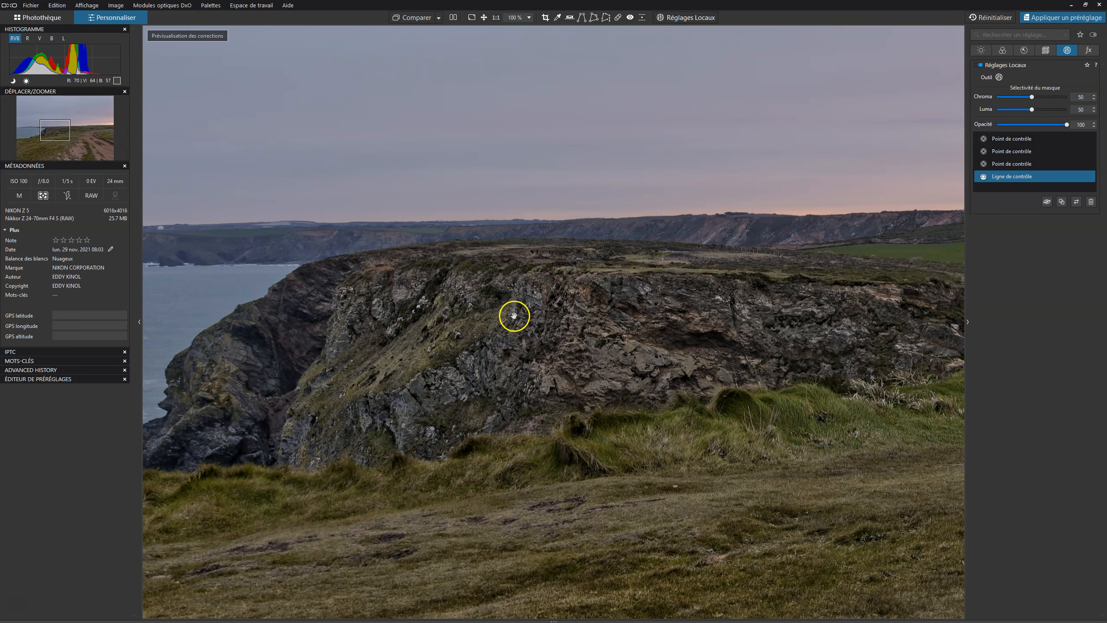
left_click_drag(684, 339, 429, 332)
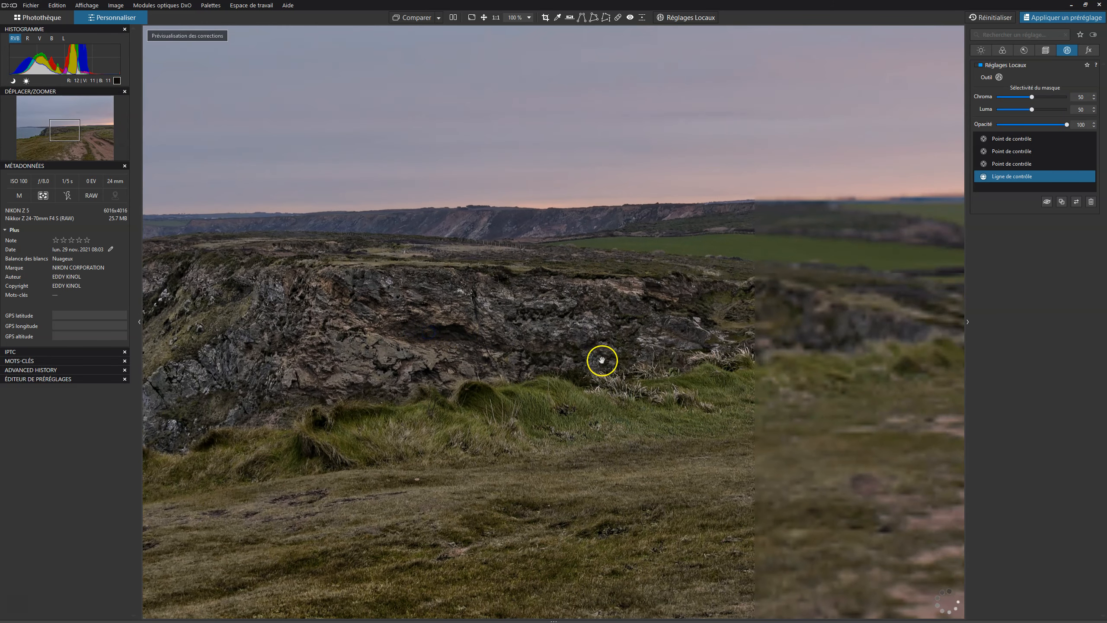
left_click(584, 325)
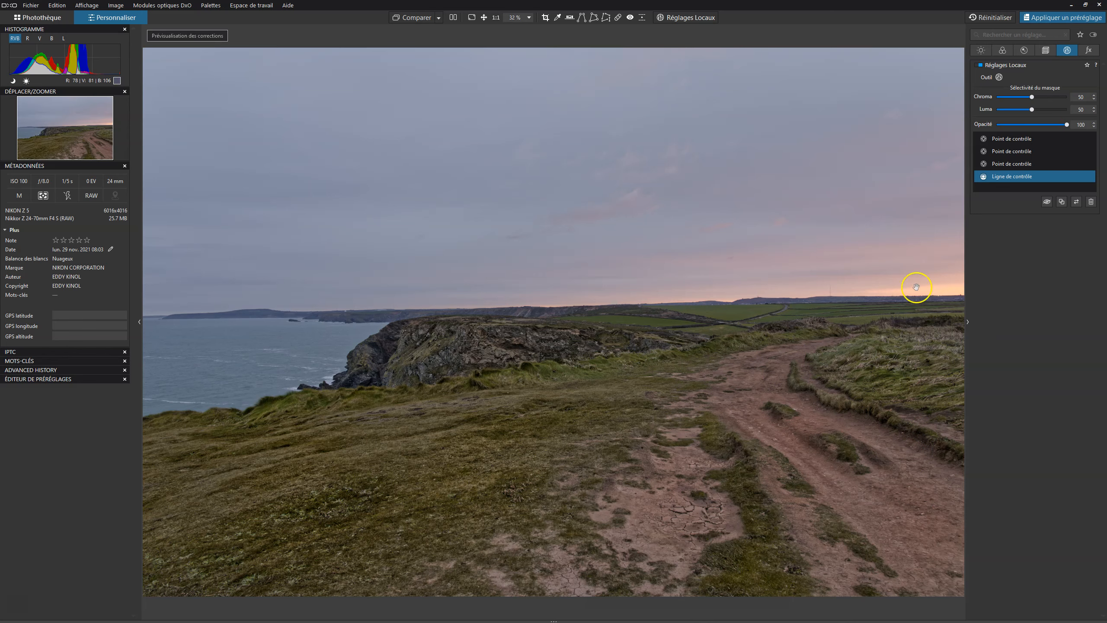
Review the photo full-screen using a split before/after comparison, then exit full-screen.
left_click(411, 18)
left_click(412, 18)
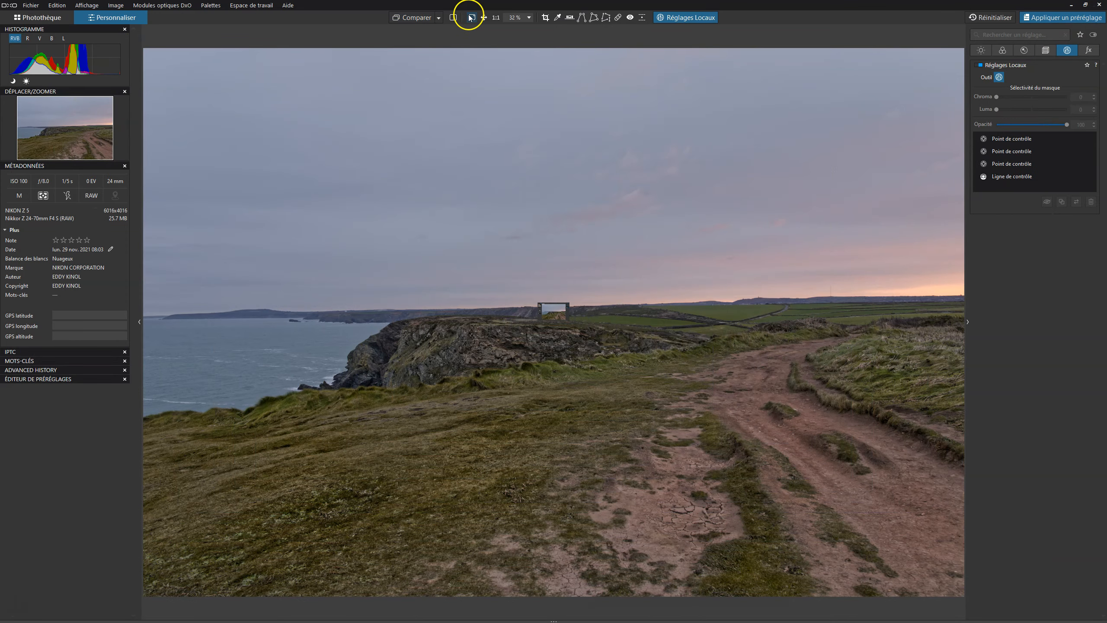
left_click(471, 18)
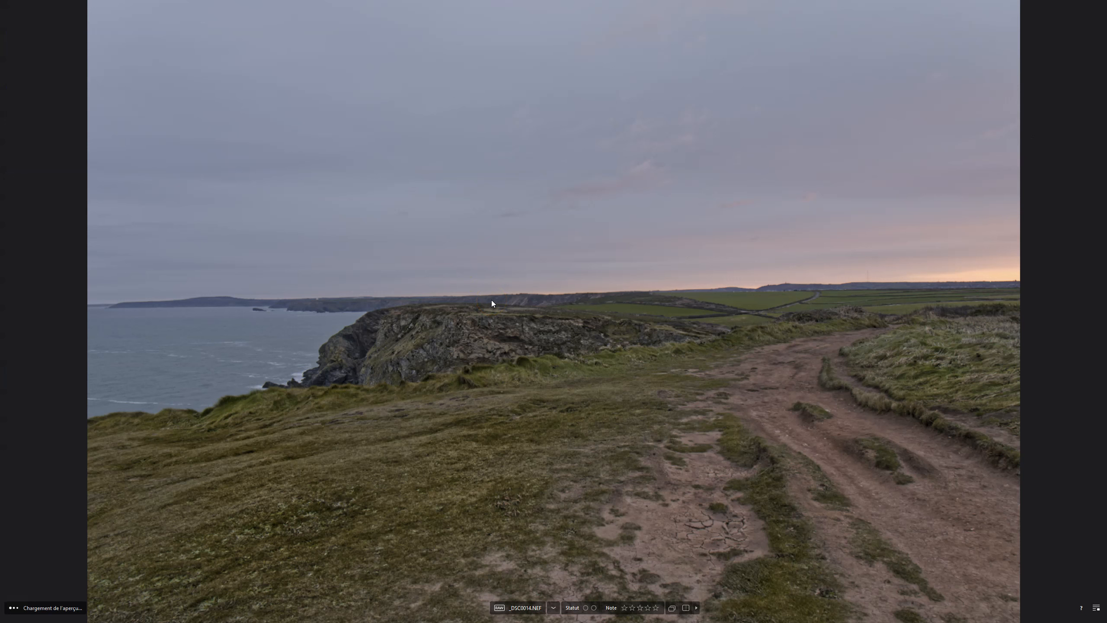
left_click(686, 607)
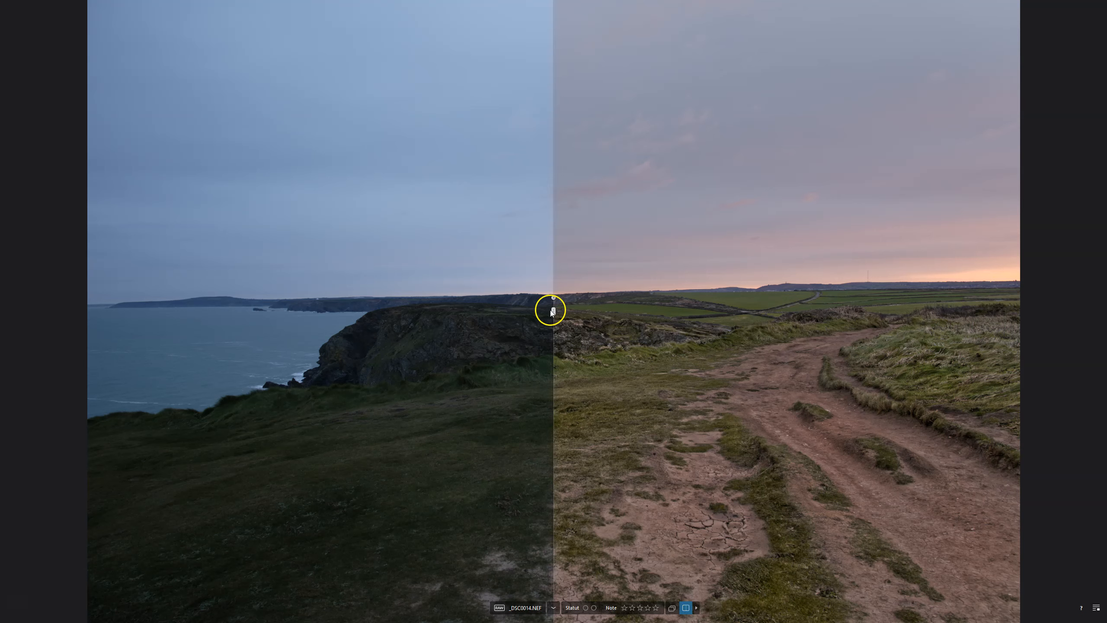
left_click_drag(552, 311, 383, 305)
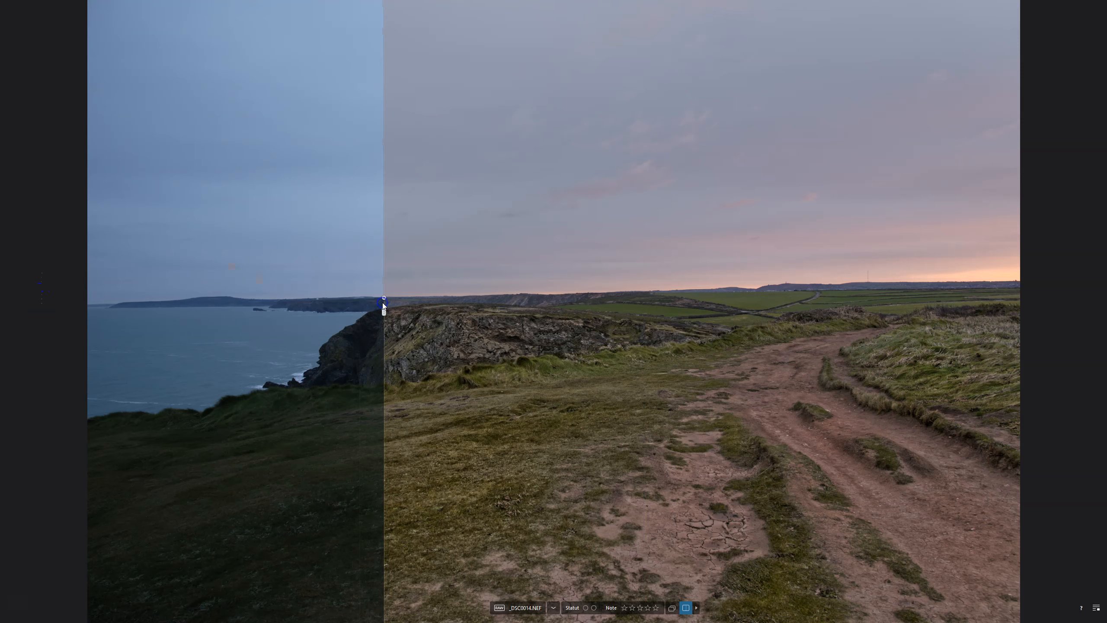
left_click(686, 608)
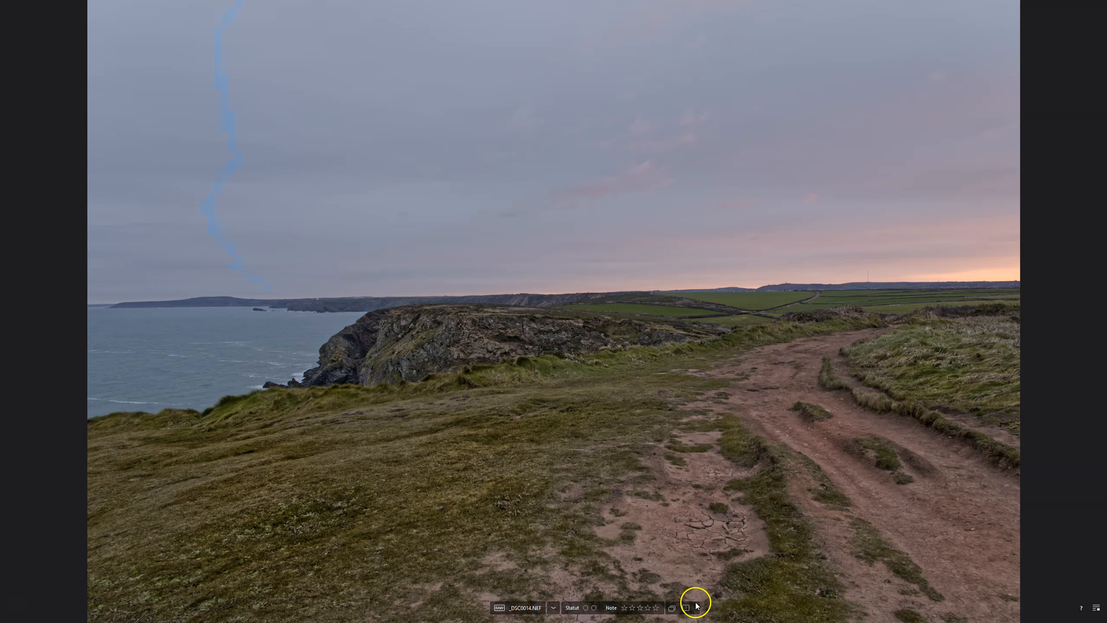
key("Escape")
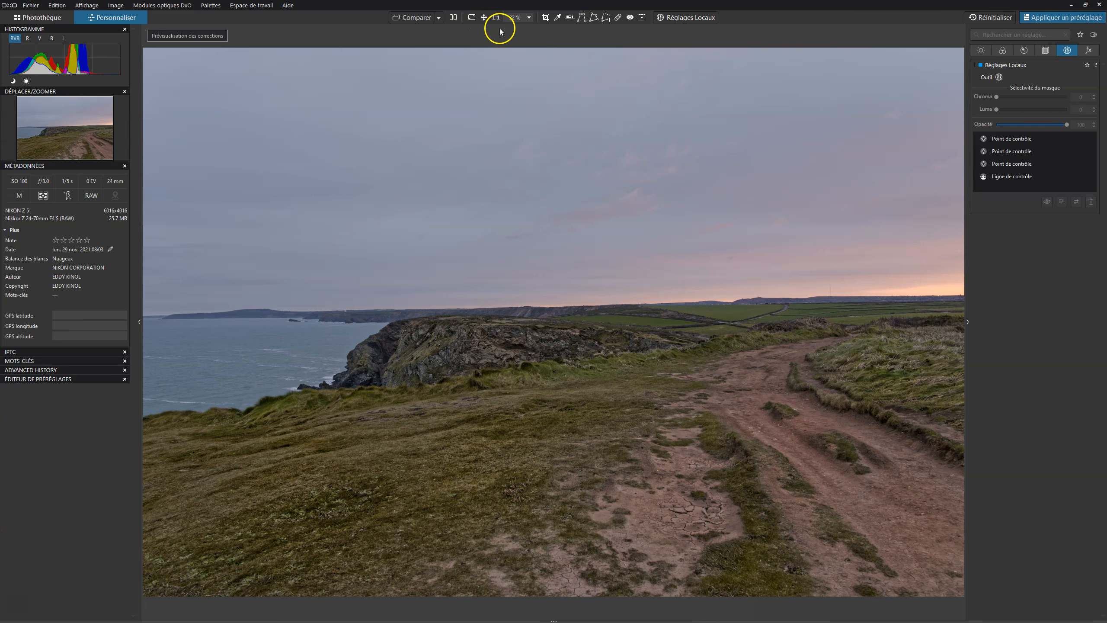
Crop the image to a 16/9 ratio and position the frame over the landscape.
left_click(544, 18)
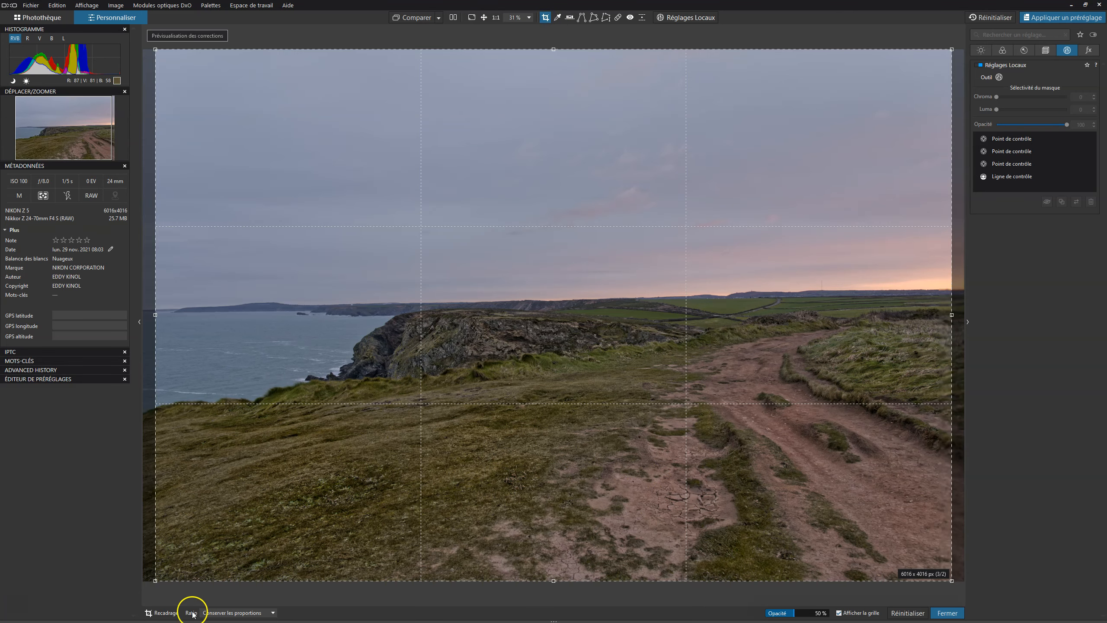
left_click(231, 613)
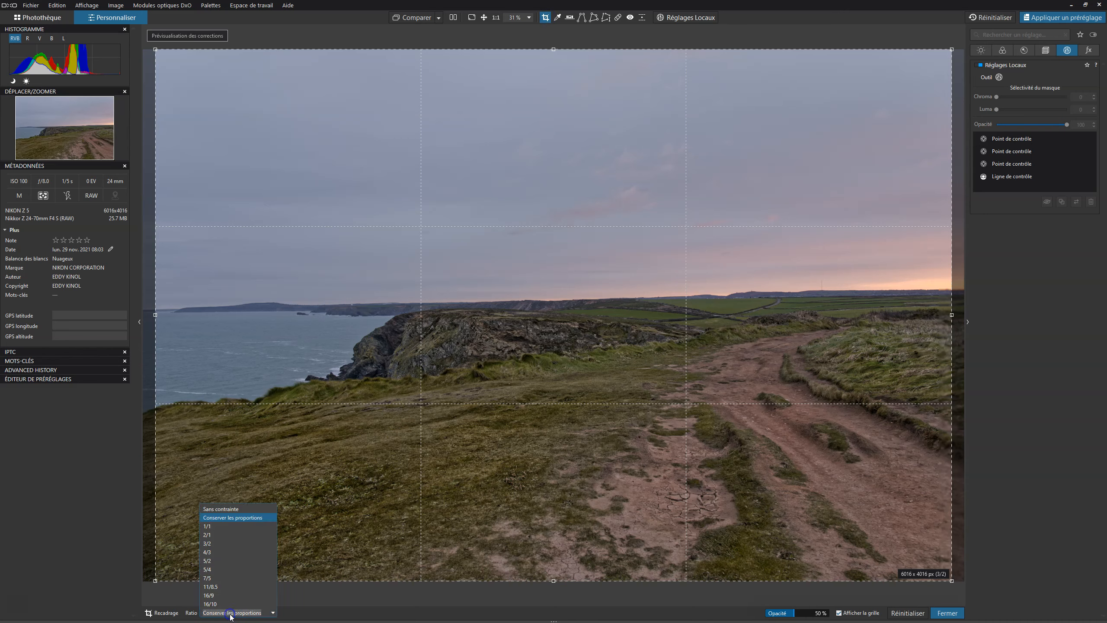
left_click(221, 595)
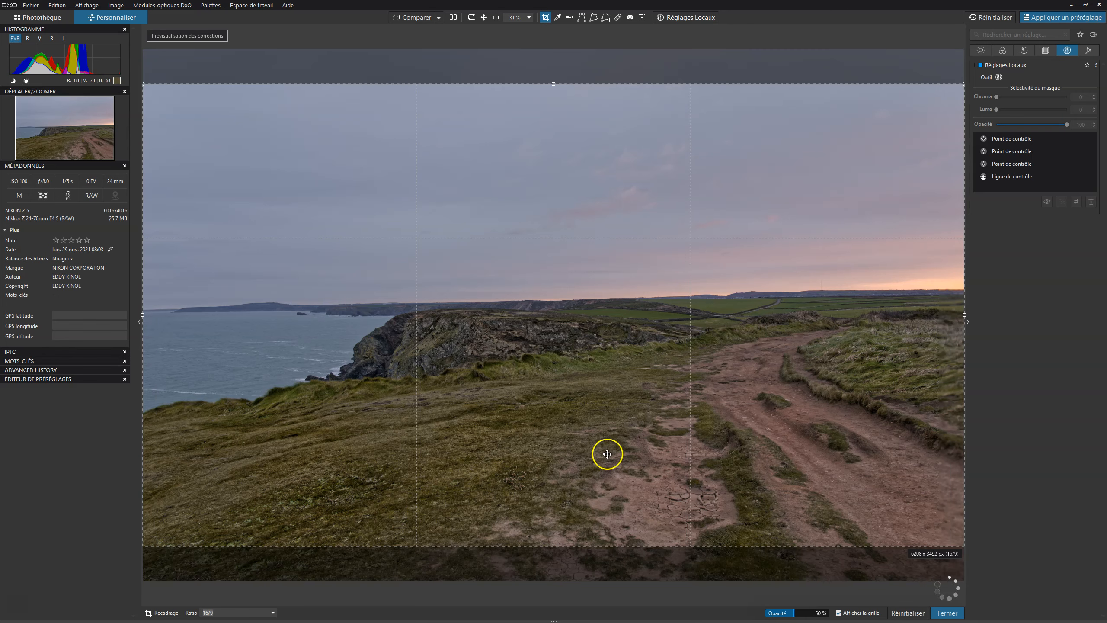
left_click_drag(665, 344, 591, 408)
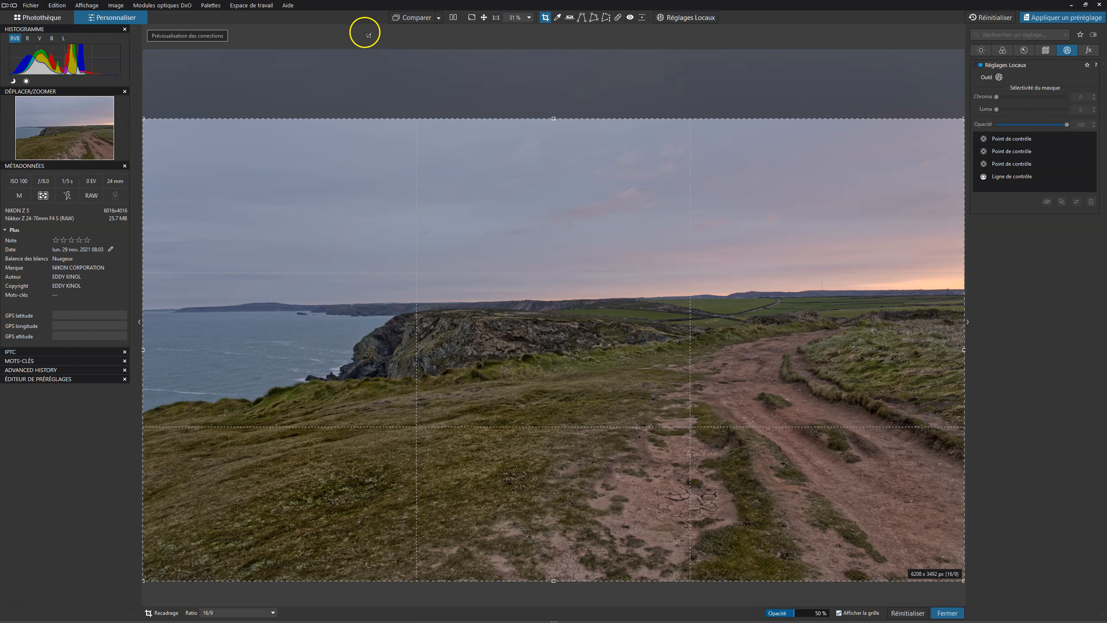
left_click(409, 38)
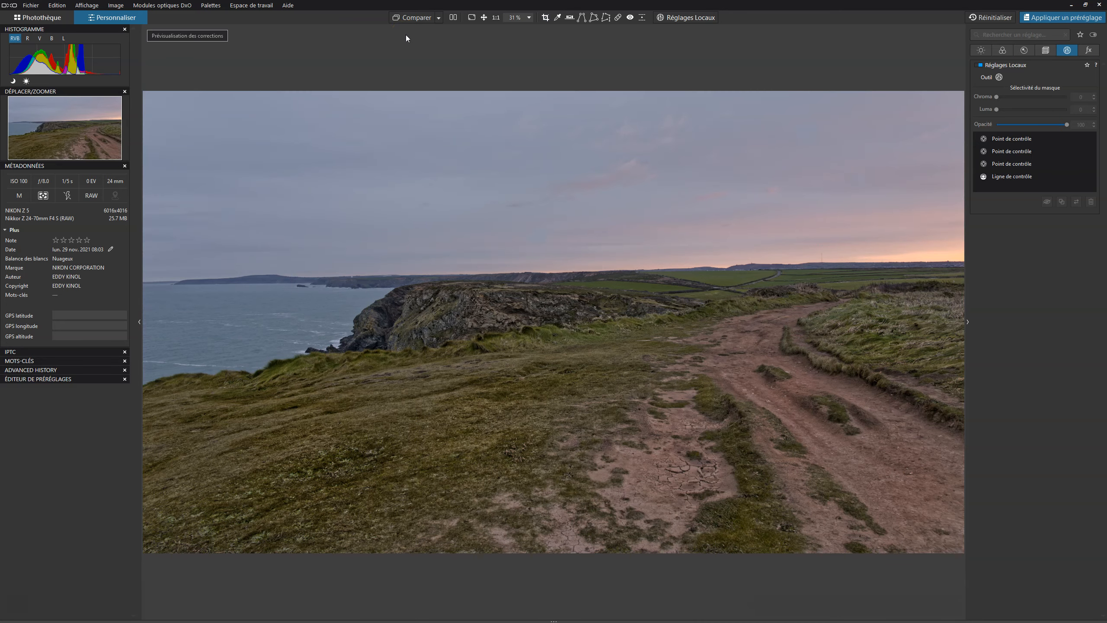
Review the cropped photo full-screen, toggling and splitting the before/after comparison.
left_click(472, 18)
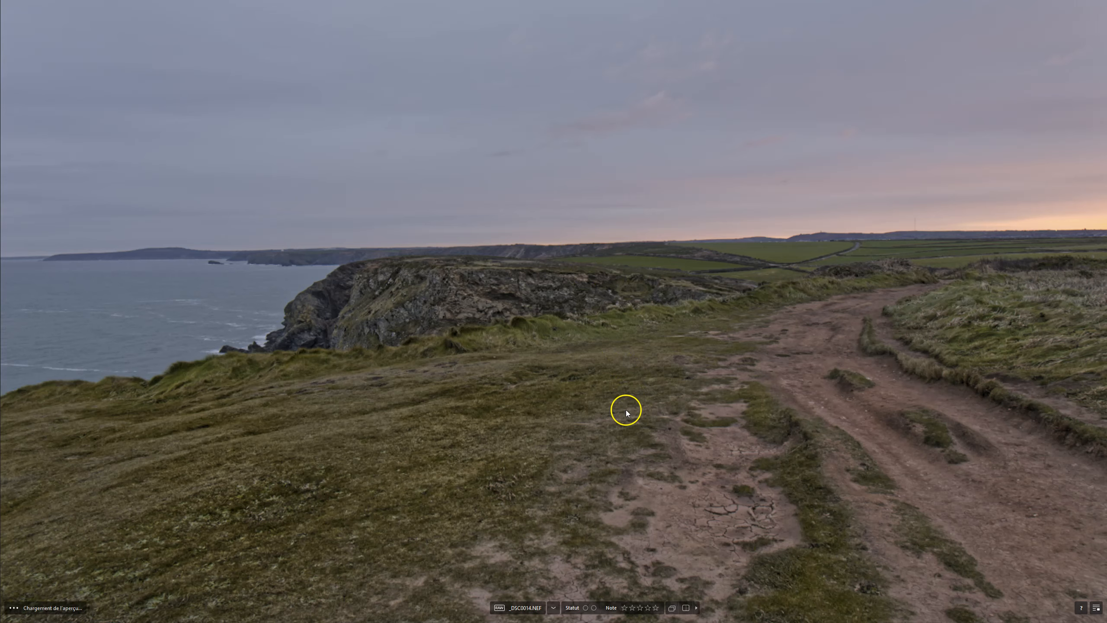
left_click(671, 608)
left_click(671, 608)
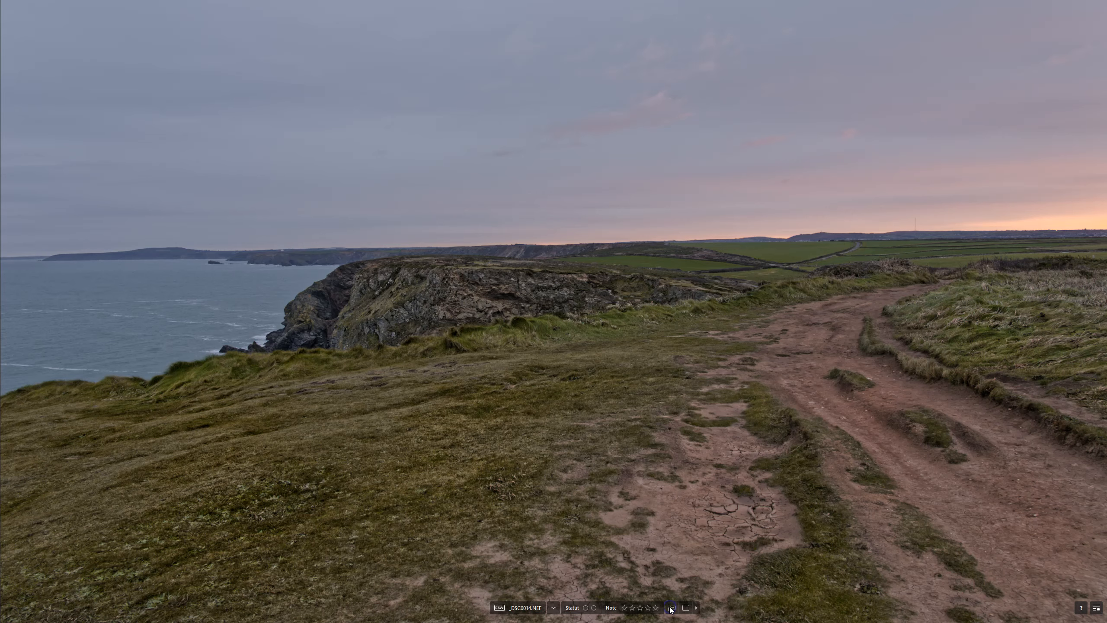
left_click(671, 608)
left_click(671, 608)
left_click(671, 608)
left_click(671, 608)
left_click(686, 610)
left_click_drag(381, 304, 98, 255)
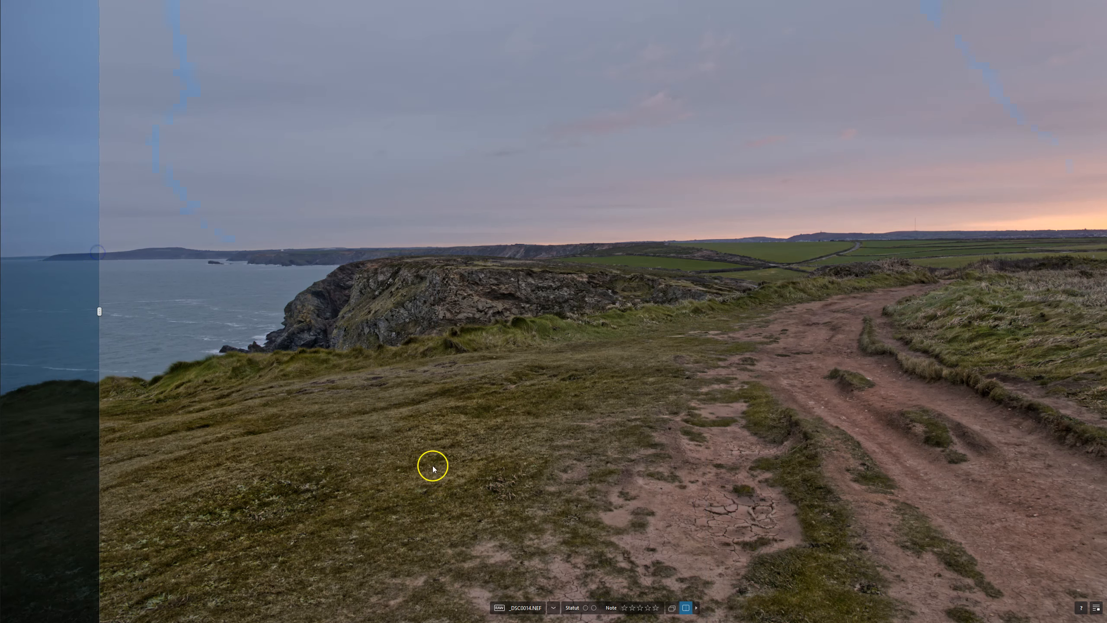
left_click(685, 607)
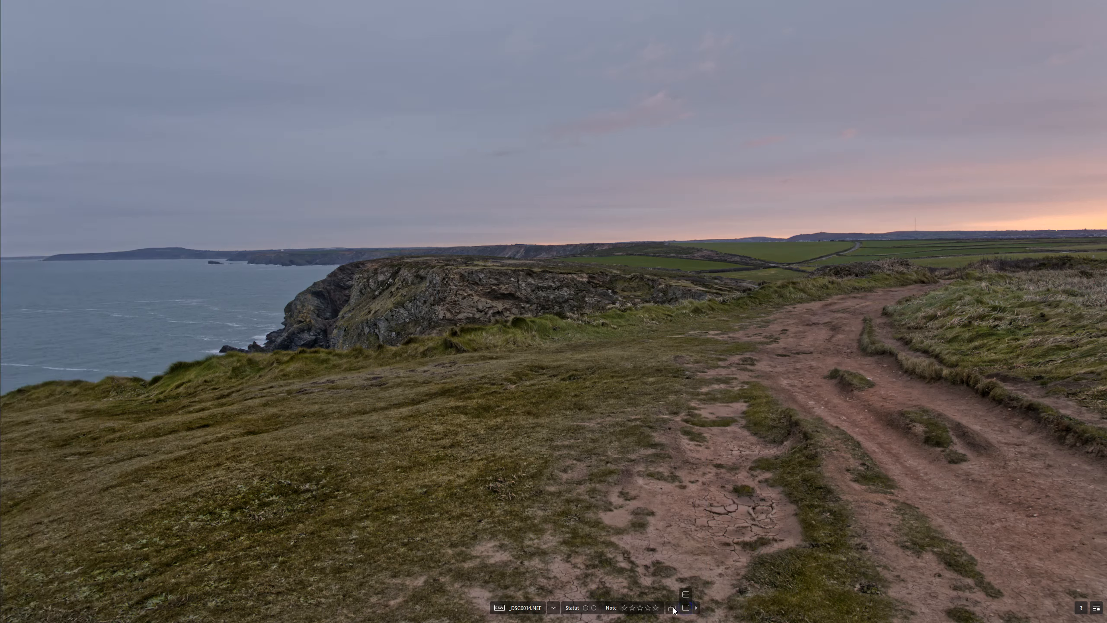
left_click(673, 608)
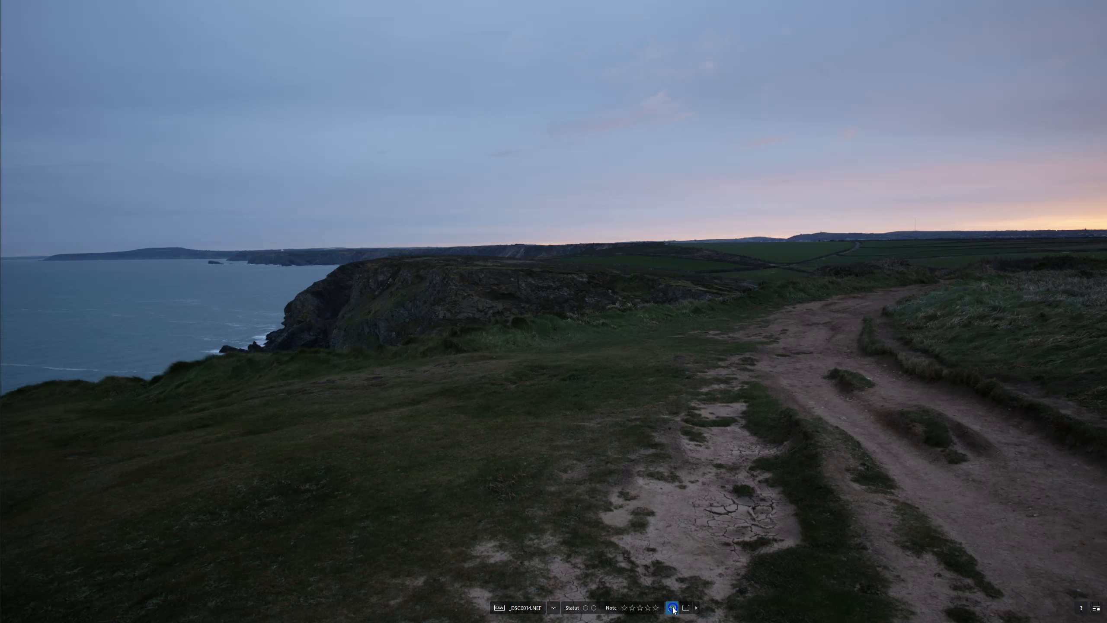
left_click(672, 608)
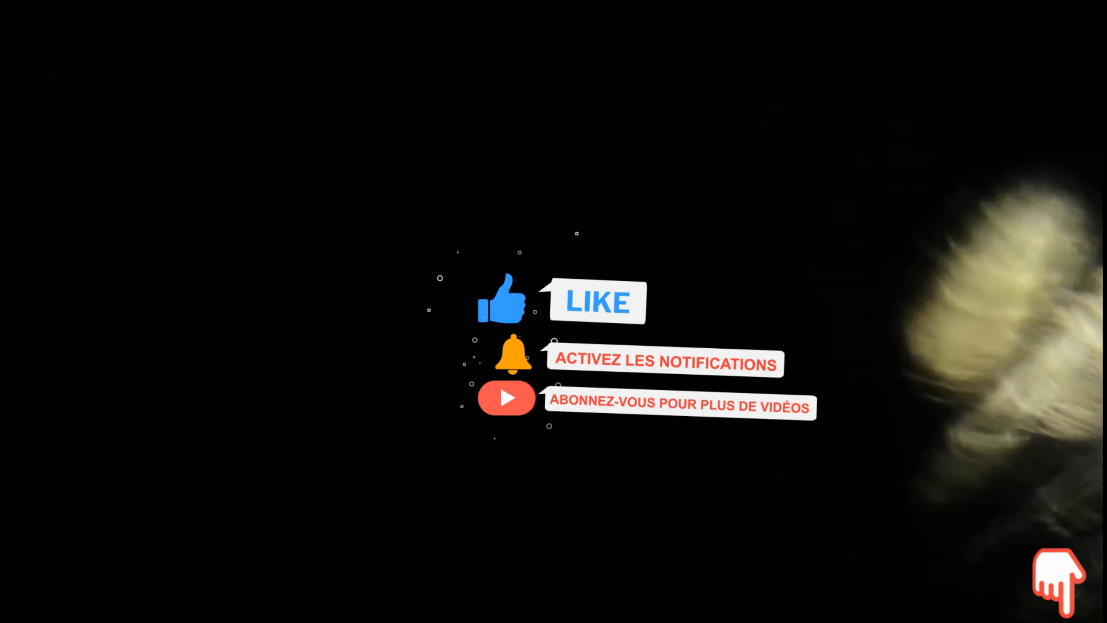